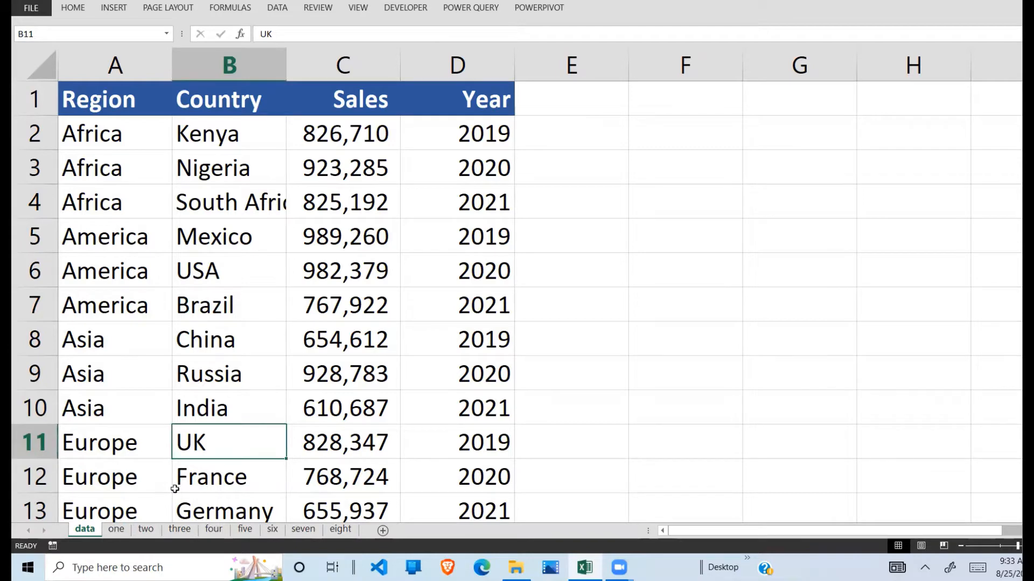
Examine the Region, Country, Sales and Year columns and the regional records on the data sheet.
left_click(116, 529)
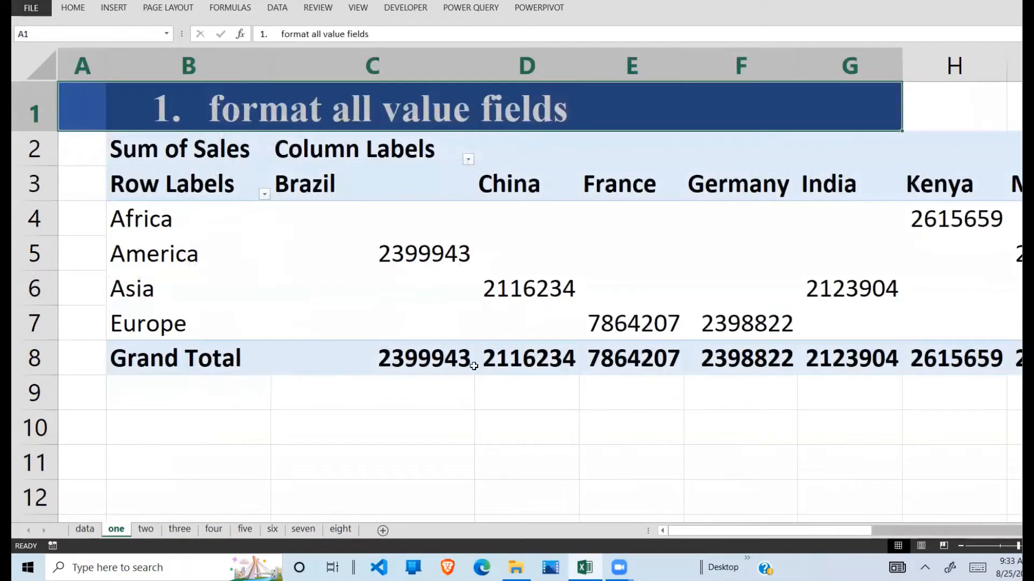
left_click(564, 333)
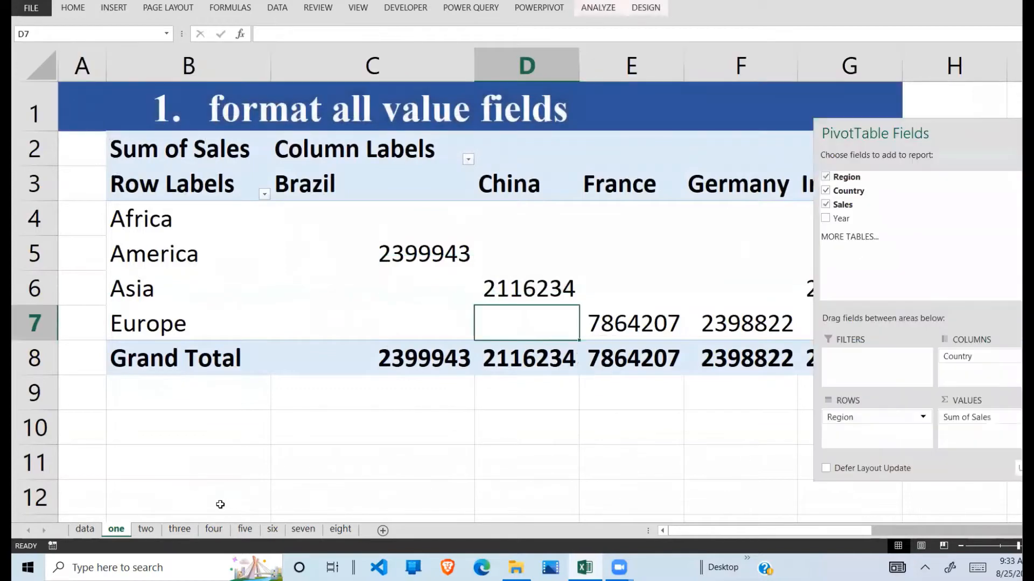
left_click(171, 484)
left_click(85, 529)
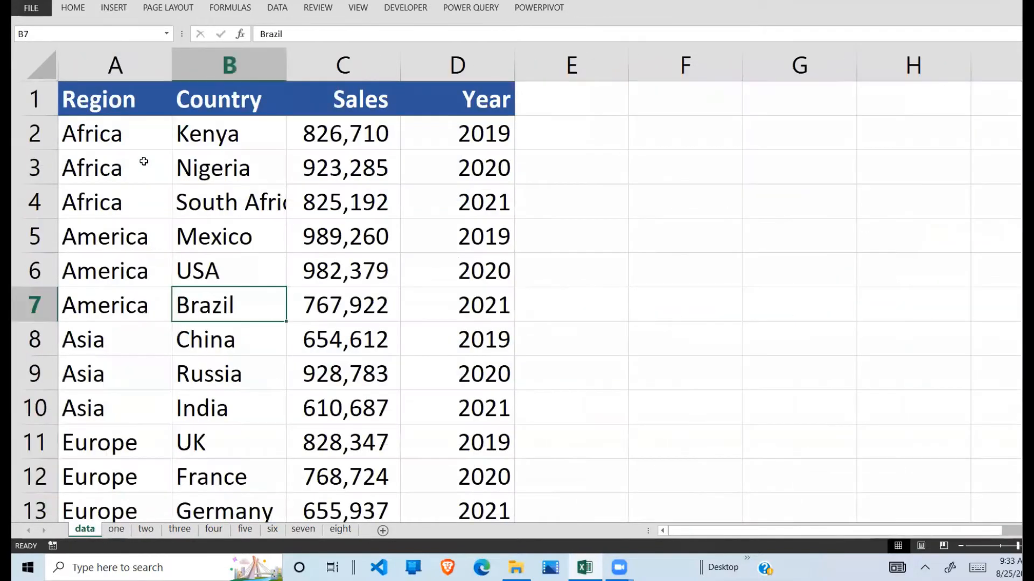
left_click_drag(108, 99, 397, 477)
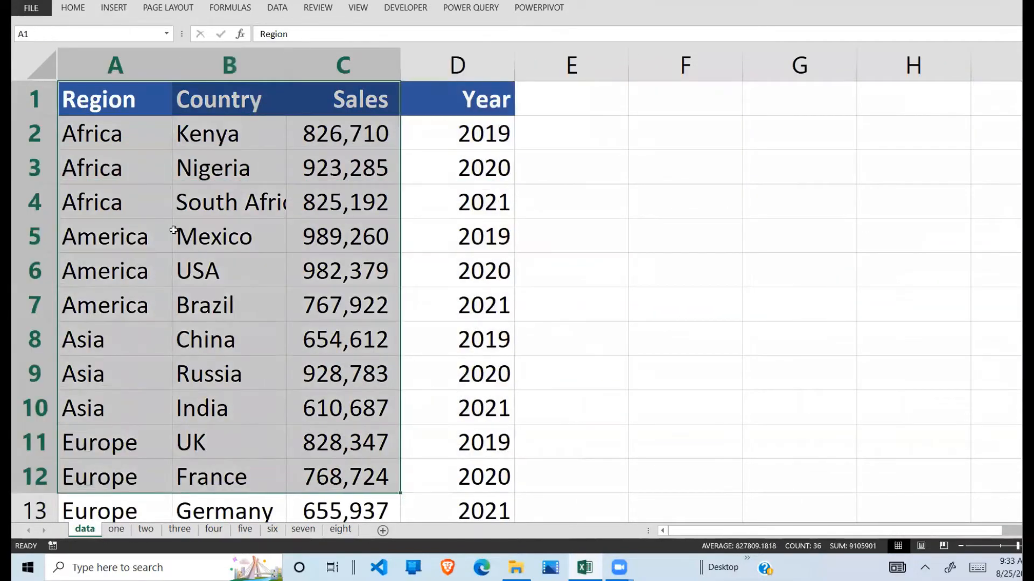
left_click(292, 181)
left_click(490, 139)
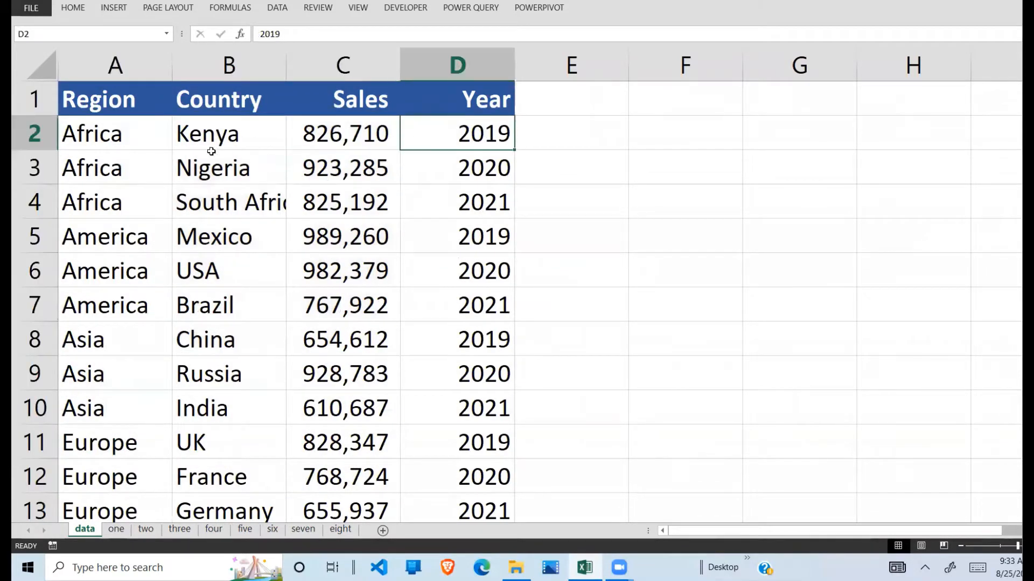
left_click_drag(140, 97, 491, 279)
left_click(290, 265)
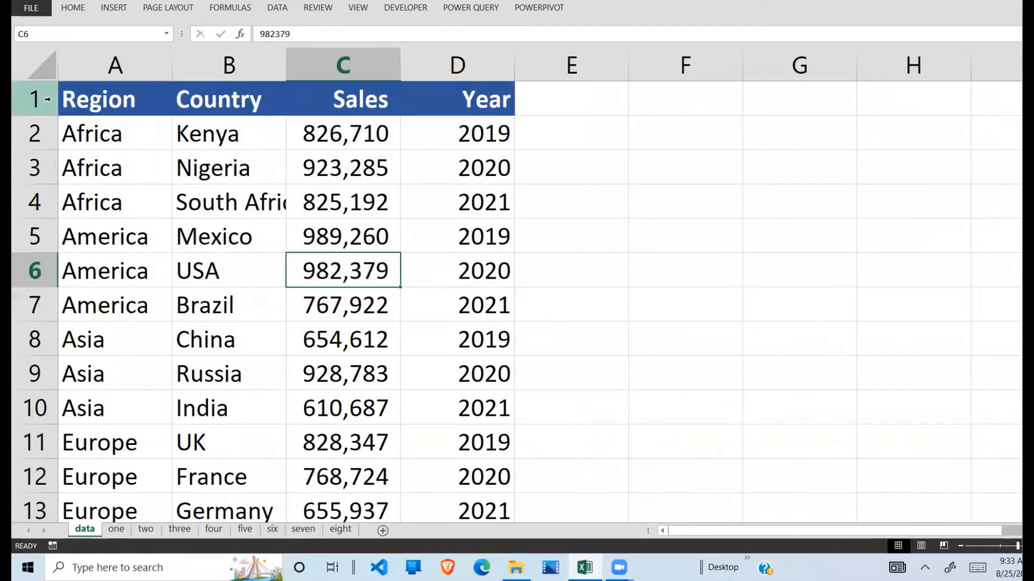
left_click_drag(108, 135, 458, 223)
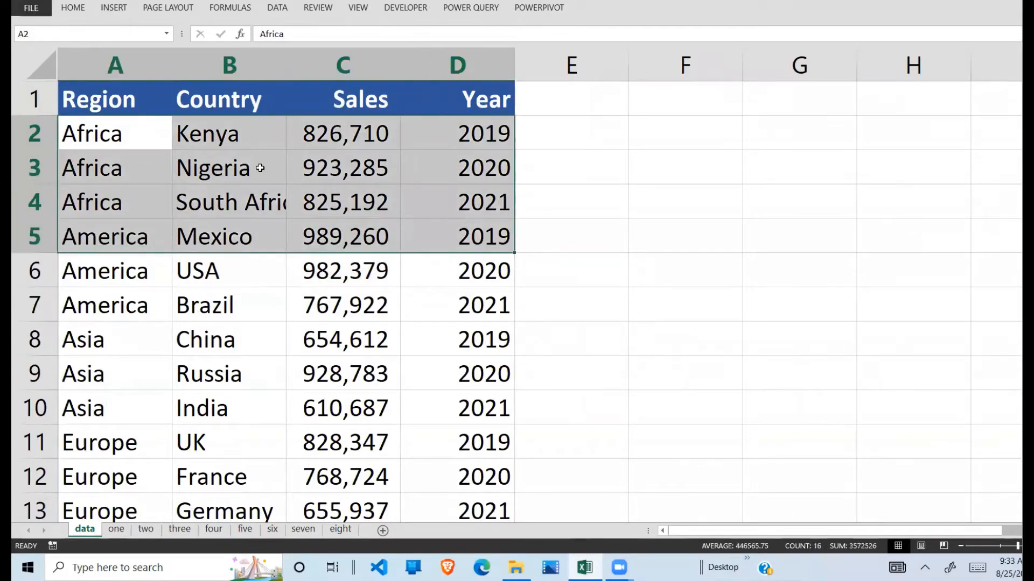
left_click(105, 157)
left_click(108, 292)
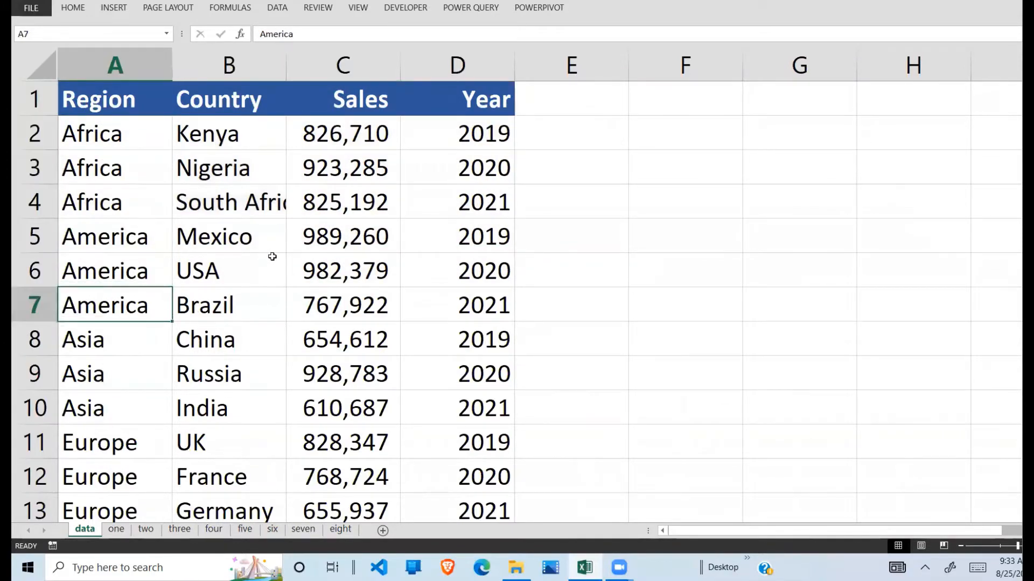
left_click(216, 329)
left_click_drag(109, 226, 441, 373)
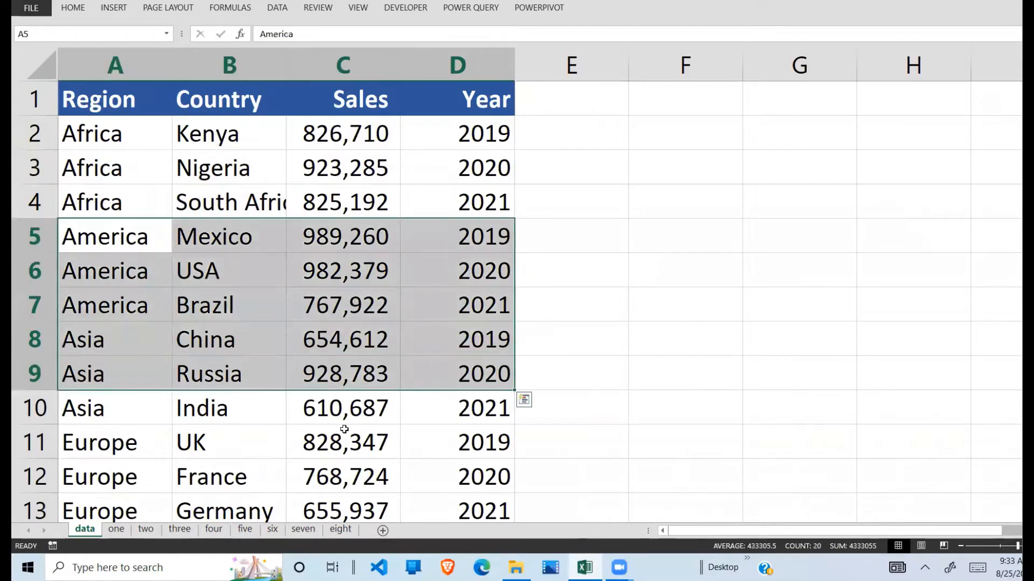
left_click(344, 434)
left_click(143, 445)
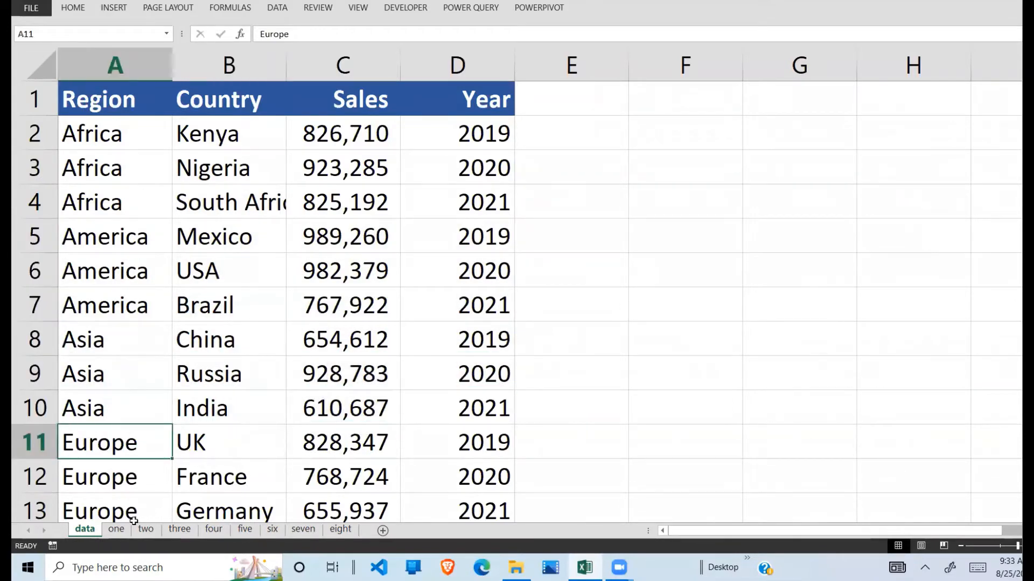
Examine the pivot table on sheet one, including its region row labels and country columns.
left_click(116, 530)
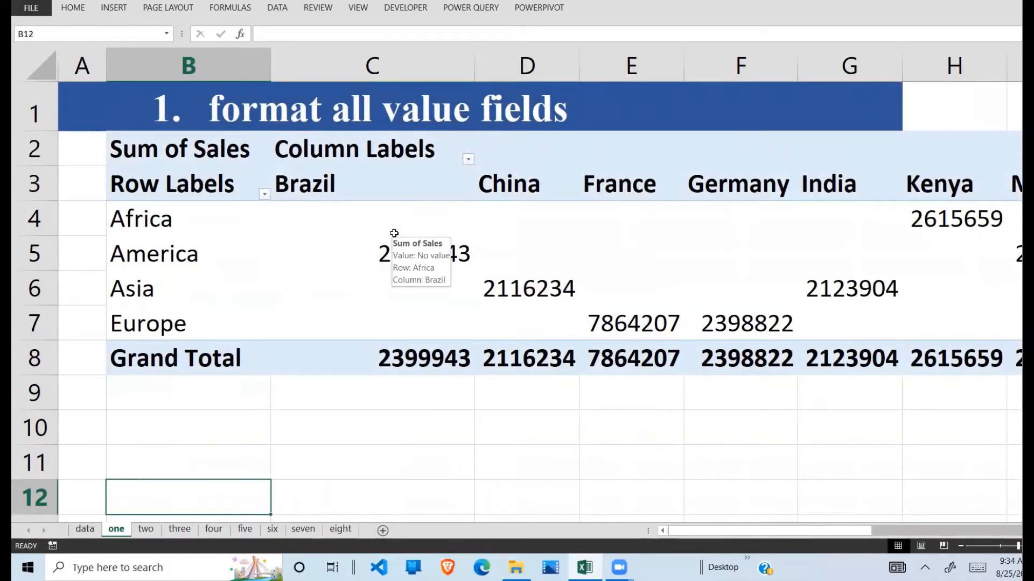
left_click(318, 224)
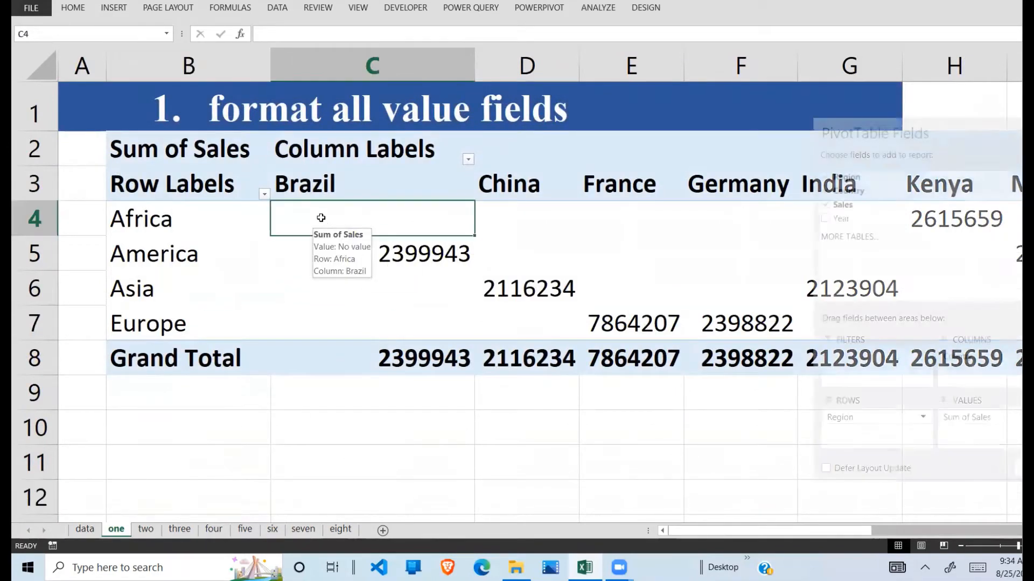
left_click_drag(184, 229, 152, 332)
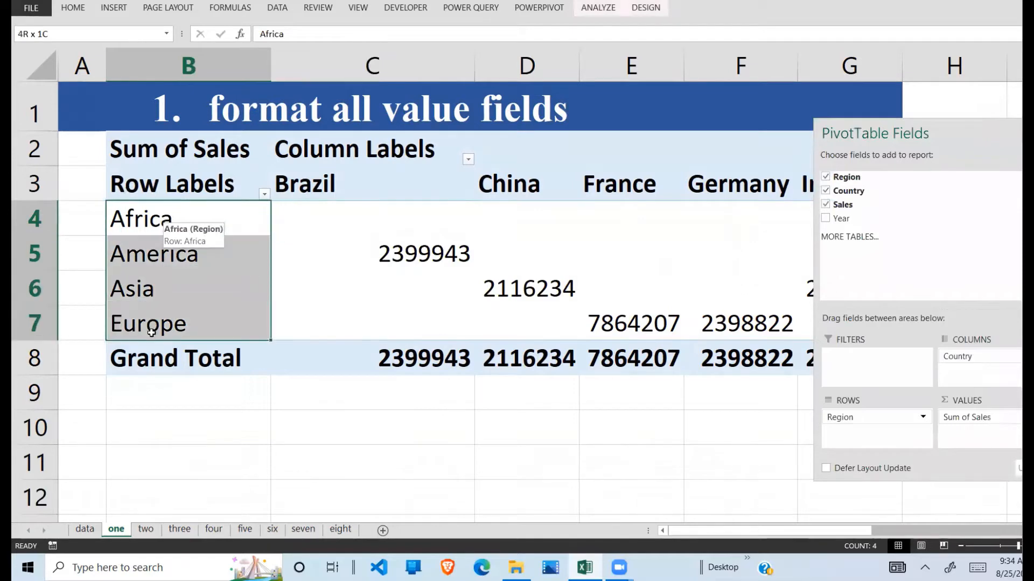
left_click_drag(321, 175, 743, 358)
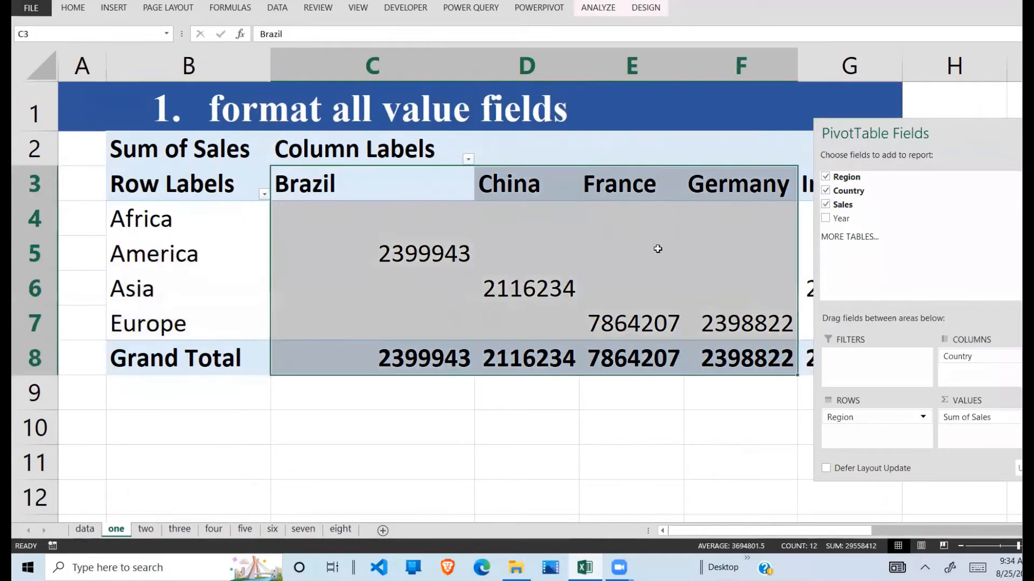
left_click(600, 280)
left_click(657, 423)
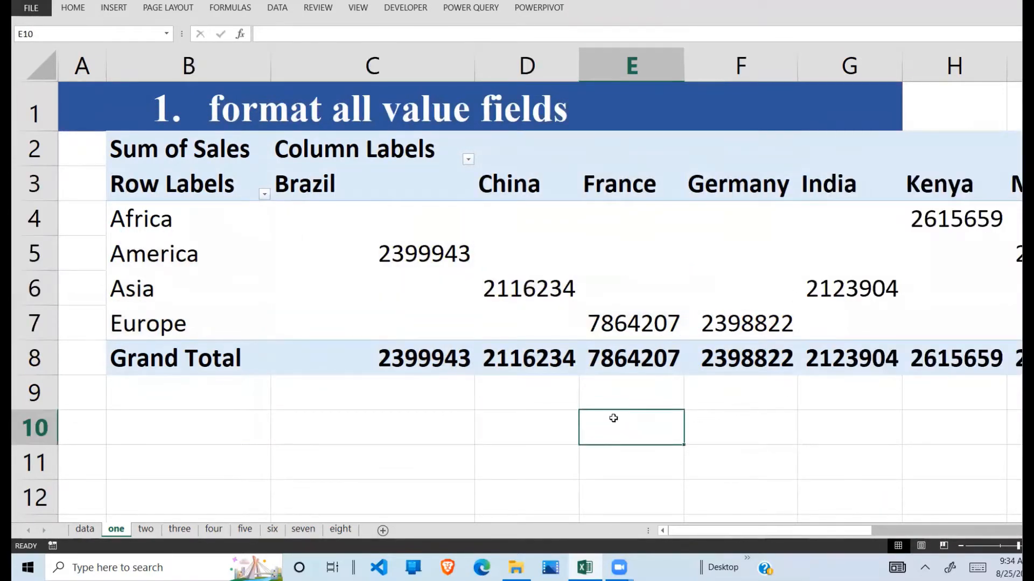
left_click(754, 440)
left_click(392, 451)
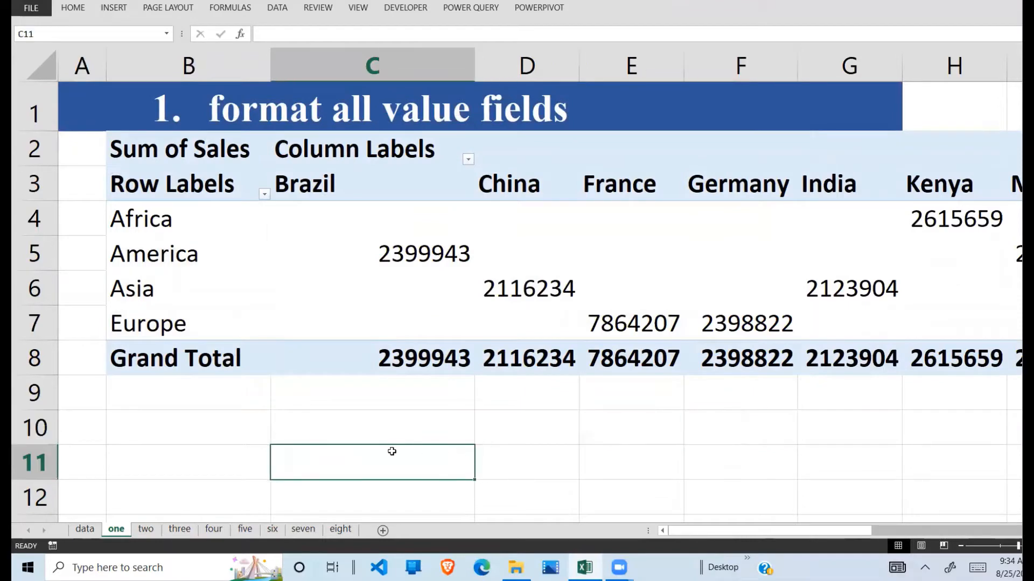
left_click(472, 427)
Apply a Number format with two decimal places and the 1000 separator to the pivot table's Sum of Sales values.
left_click(408, 186)
left_click(408, 316)
left_click(412, 249)
right_click(411, 245)
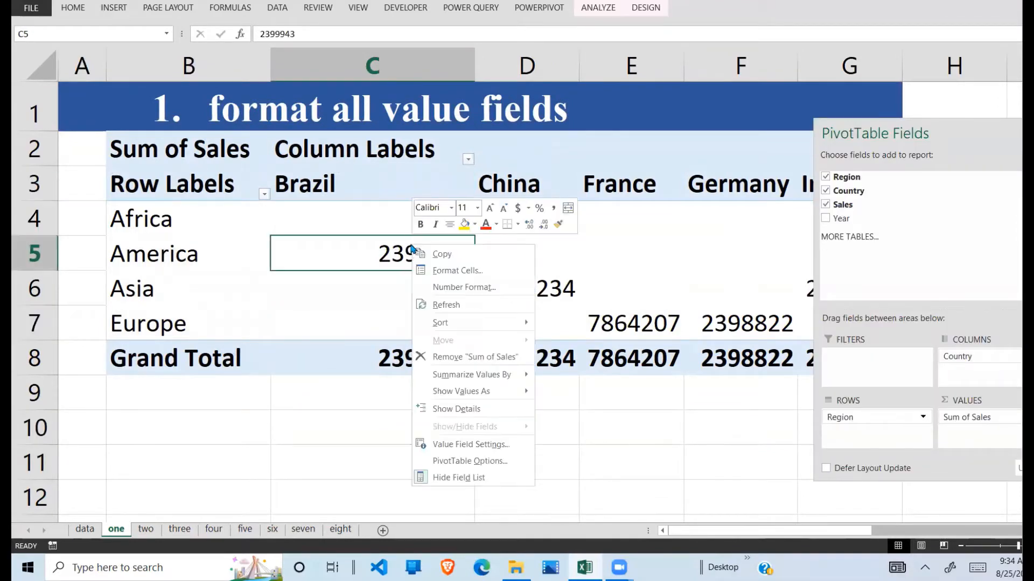
left_click(456, 288)
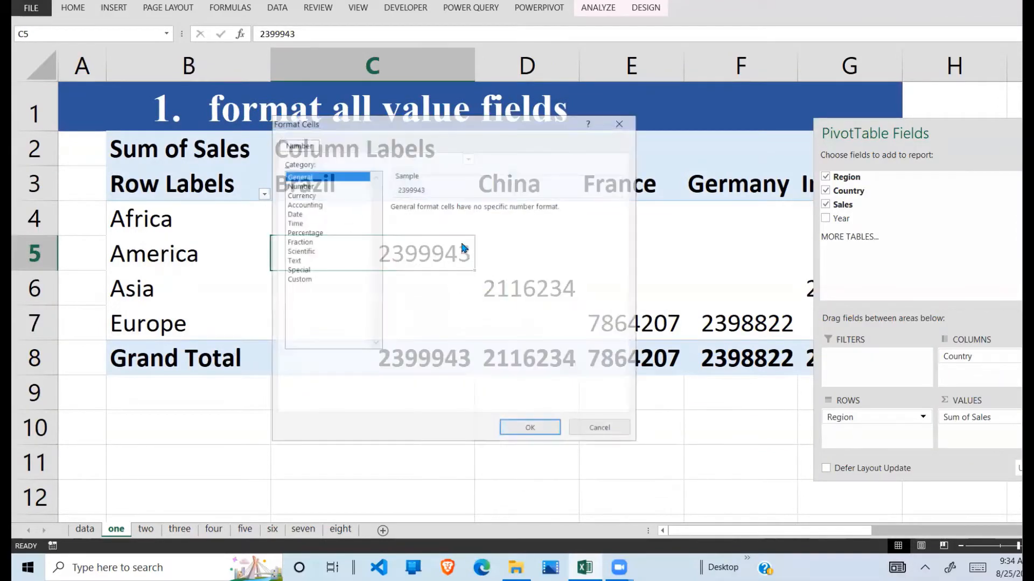
left_click(304, 185)
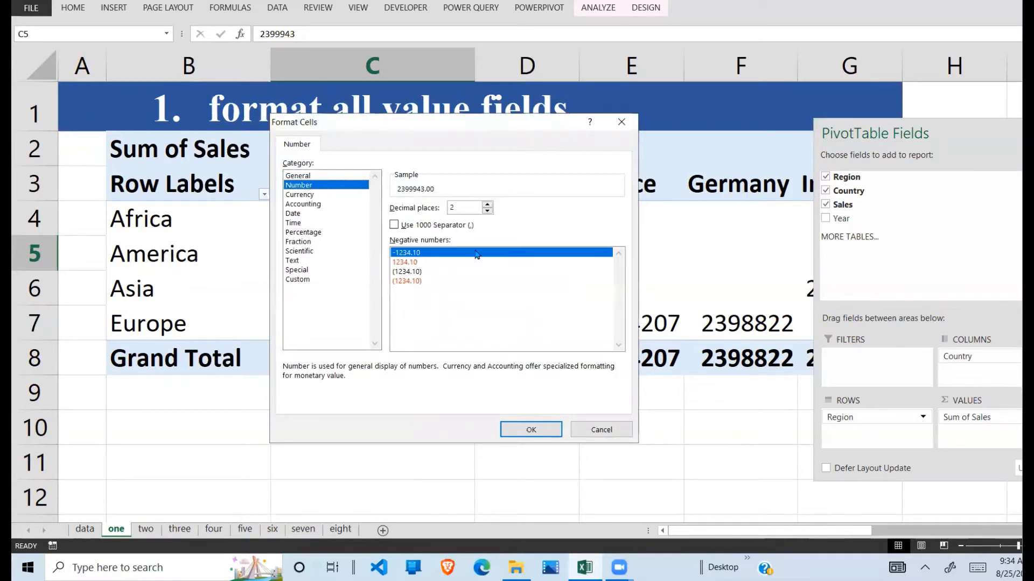
left_click(393, 225)
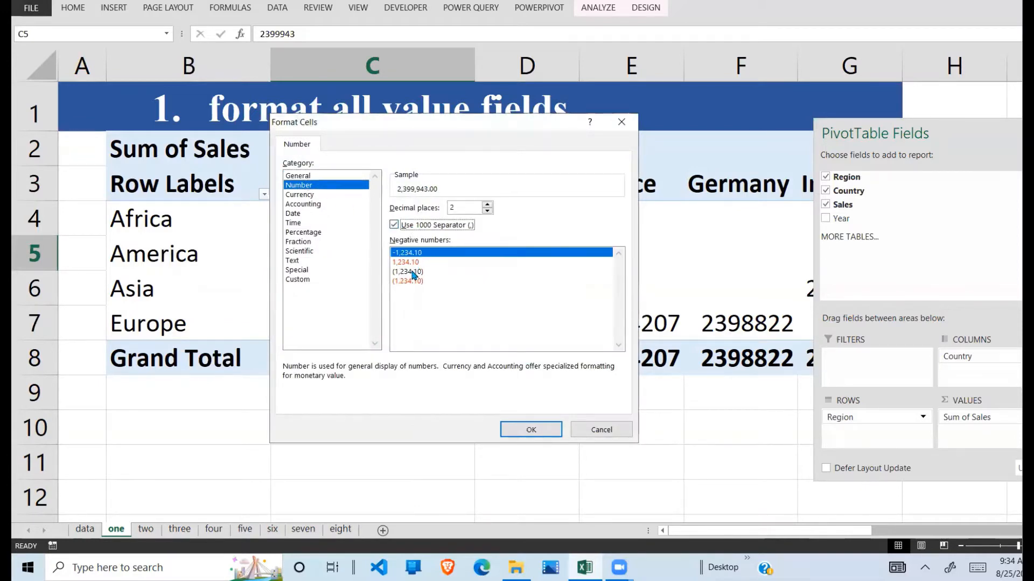
left_click(512, 430)
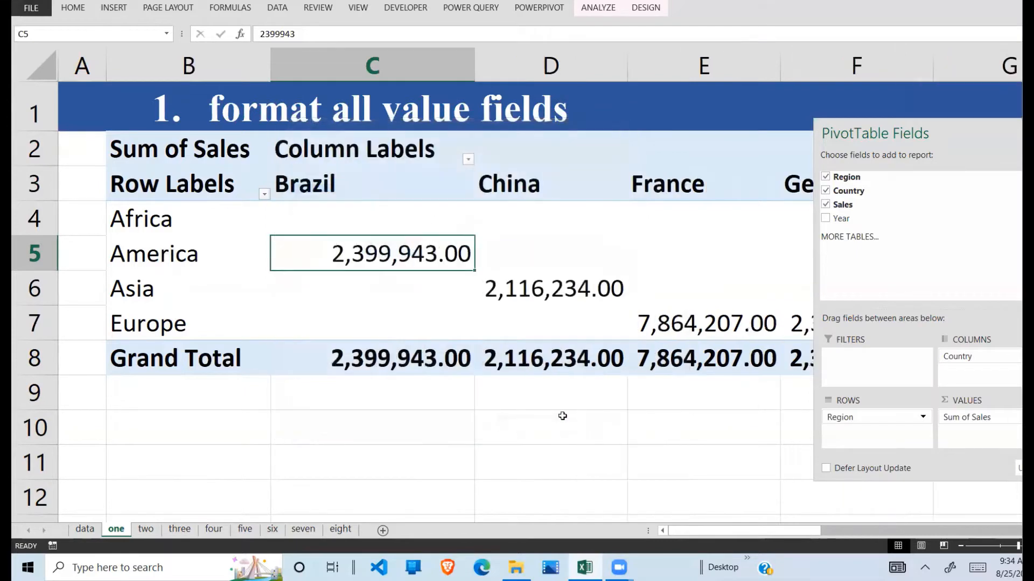
Review the number format across the country values and grand totals of the pivot table on sheet one.
left_click(584, 399)
left_click(455, 278)
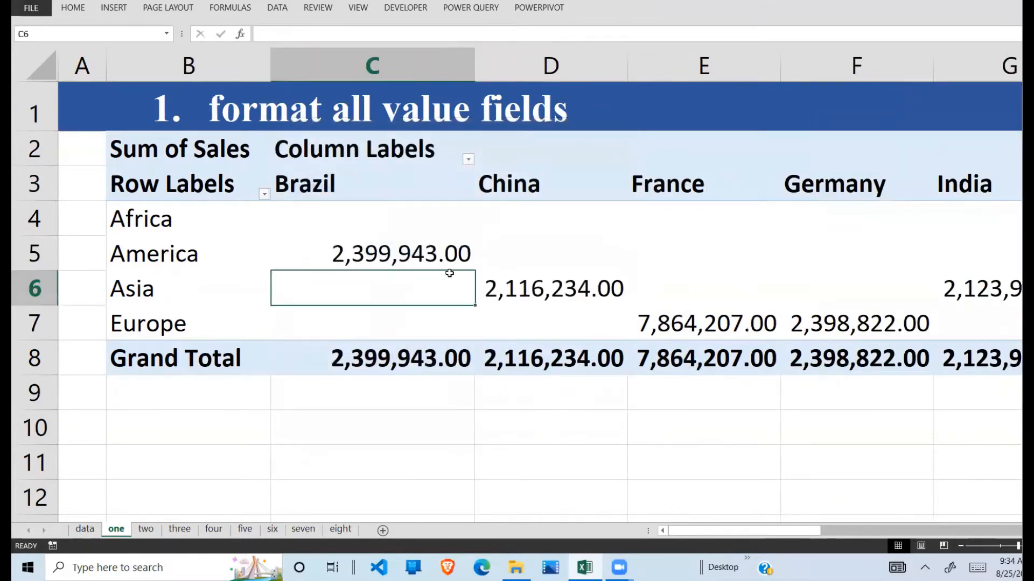
left_click(442, 237)
left_click_drag(443, 237, 592, 358)
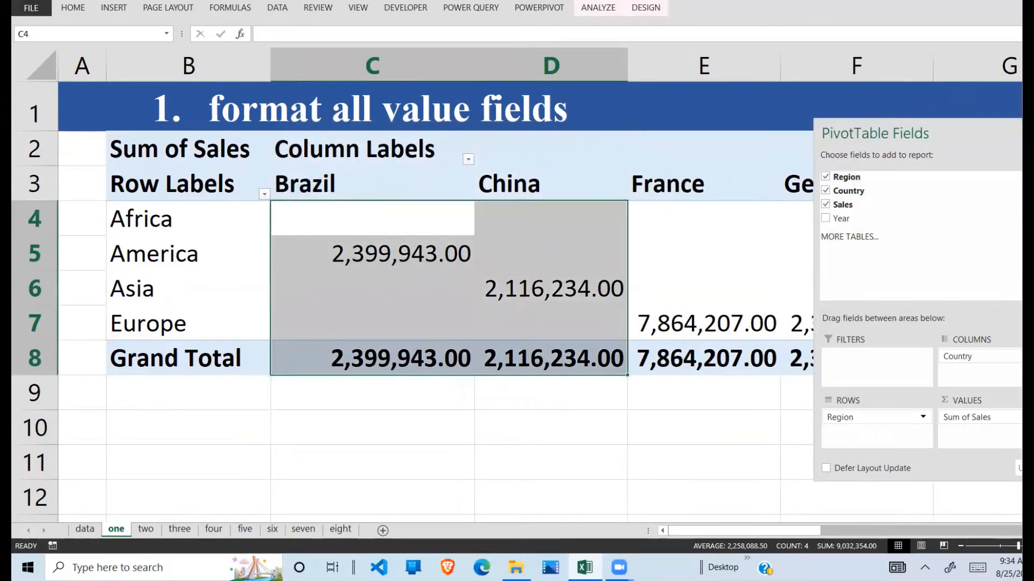
left_click(709, 345)
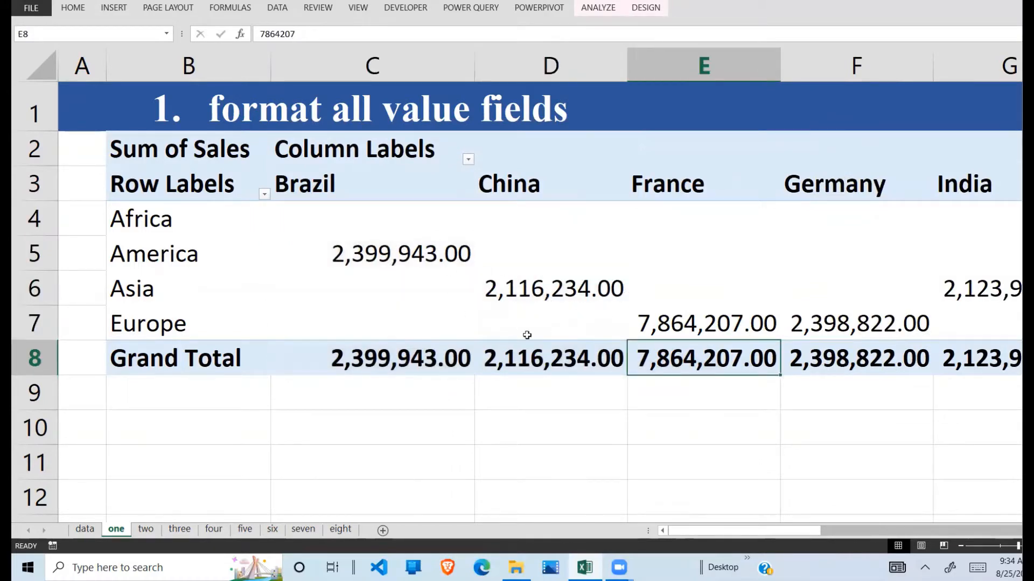
left_click(351, 354)
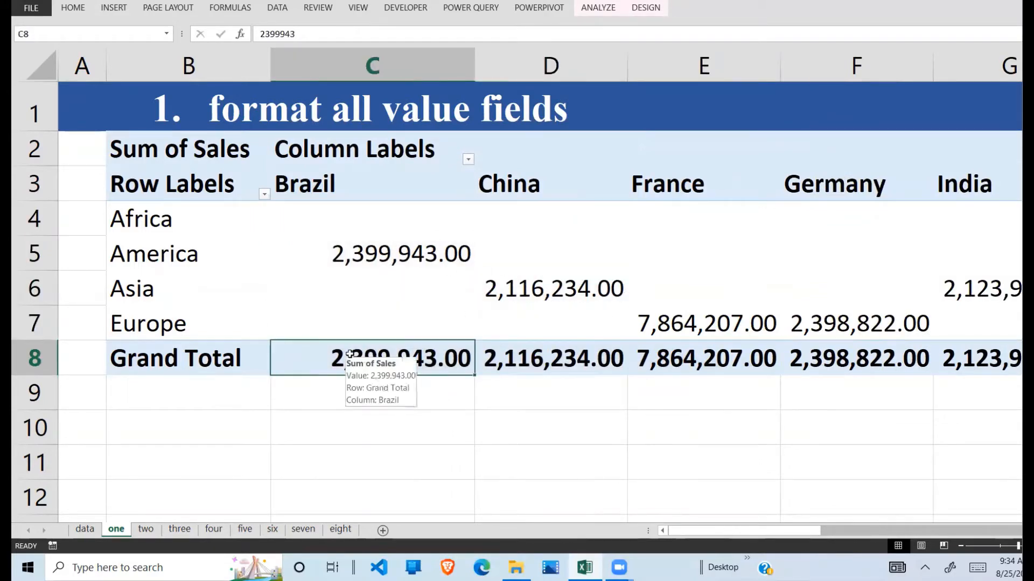
left_click(373, 273)
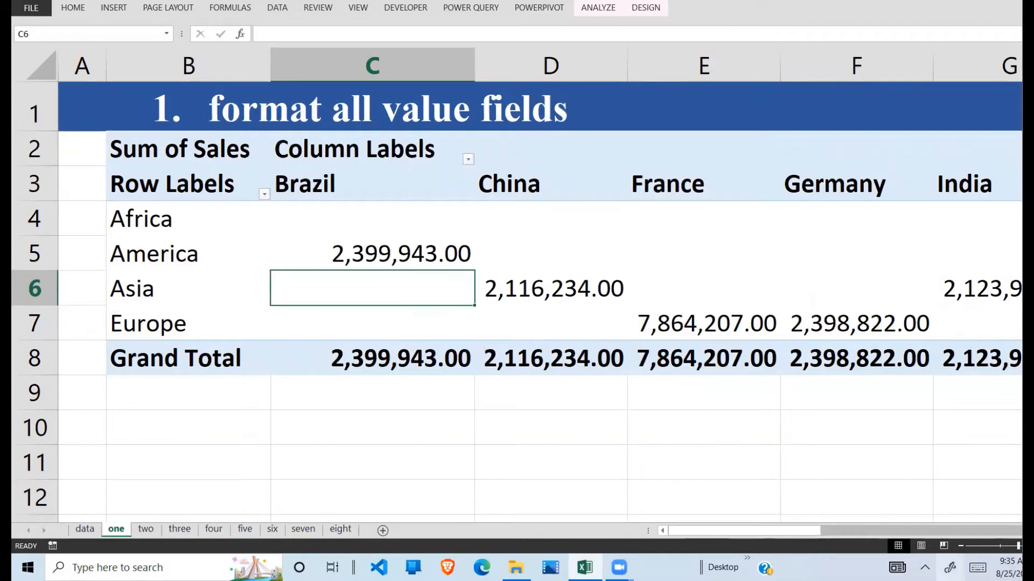
left_click(925, 567)
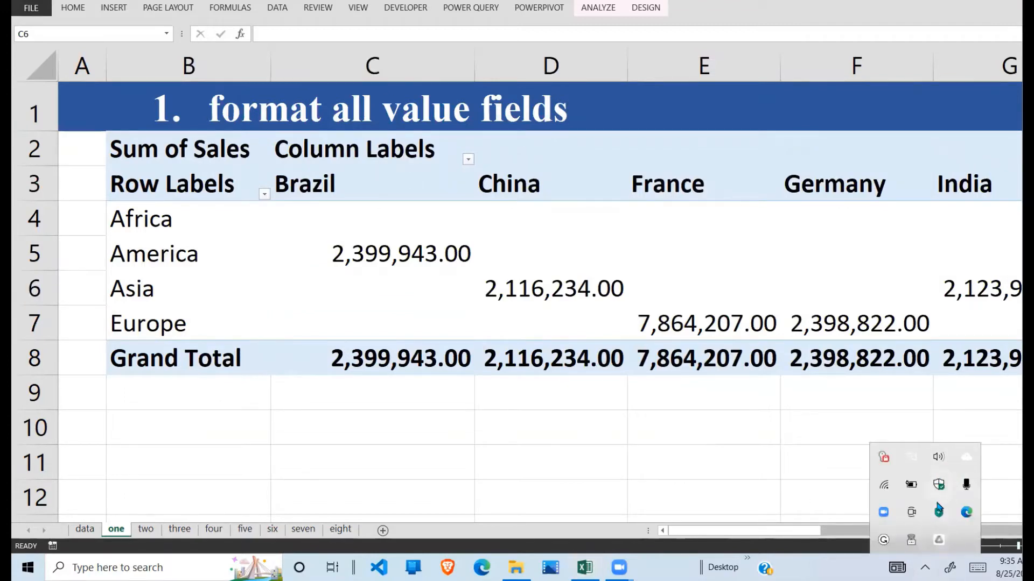
left_click(939, 457)
left_click(114, 530)
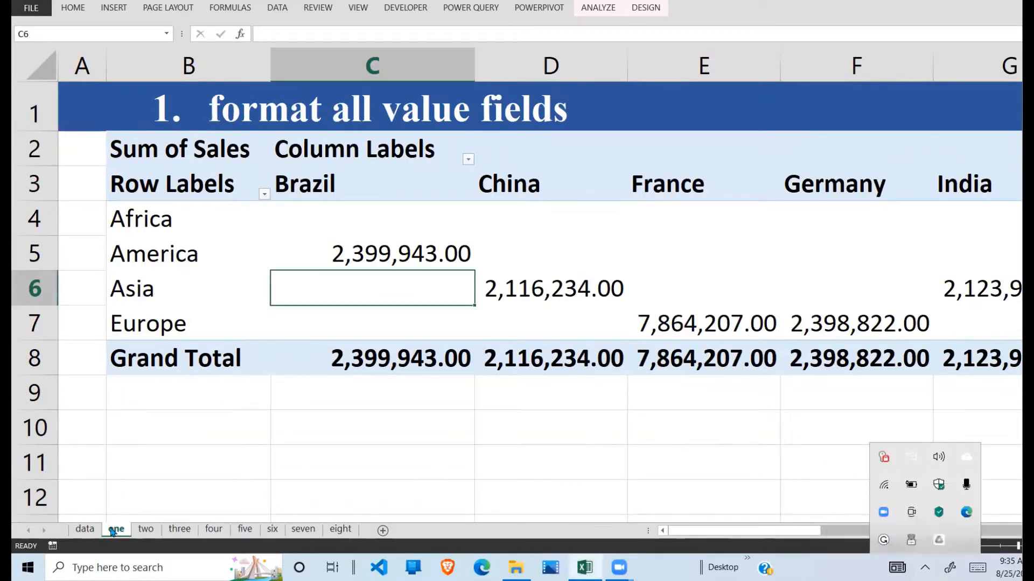
On sheet two, drill down into Africa's Sum of Sales figure to extract its source records to a new sheet.
left_click(146, 530)
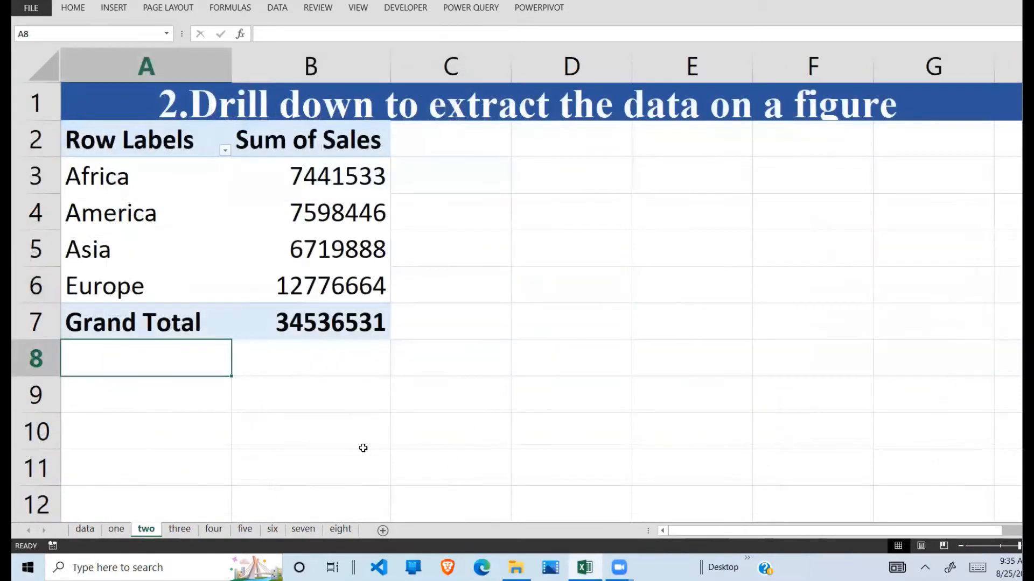
left_click(314, 396)
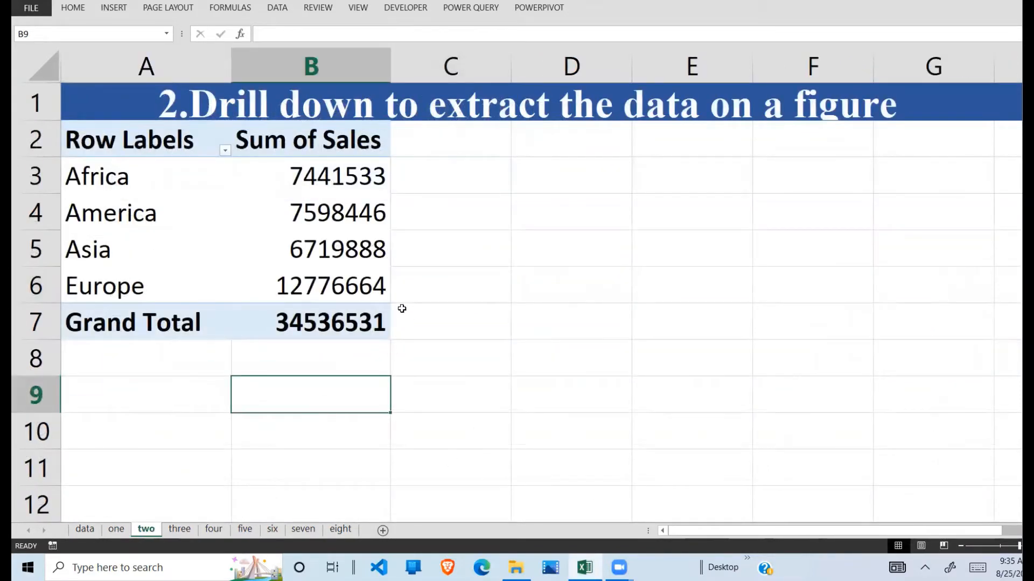
left_click(353, 182)
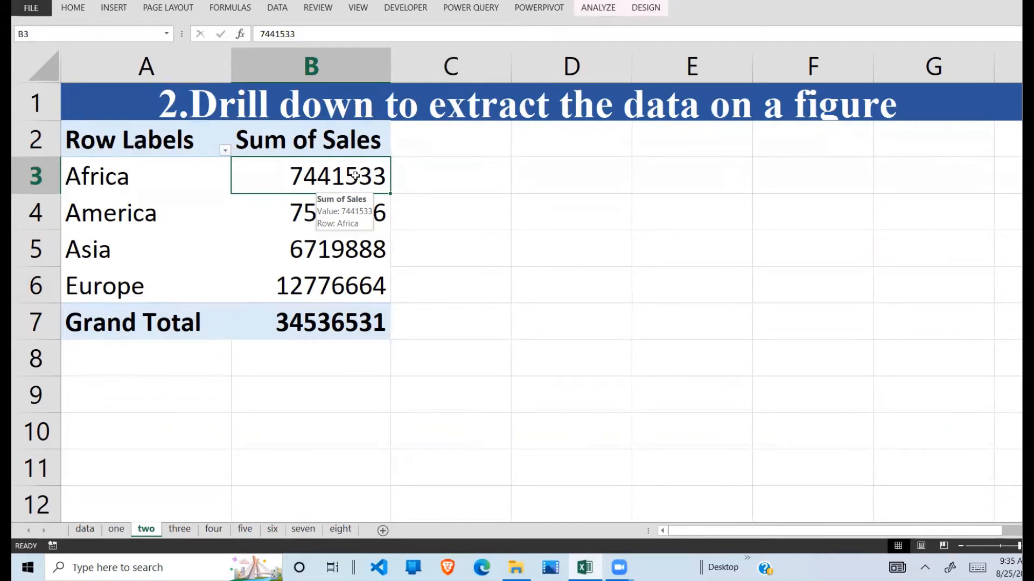
double_click(344, 182)
left_click(224, 323)
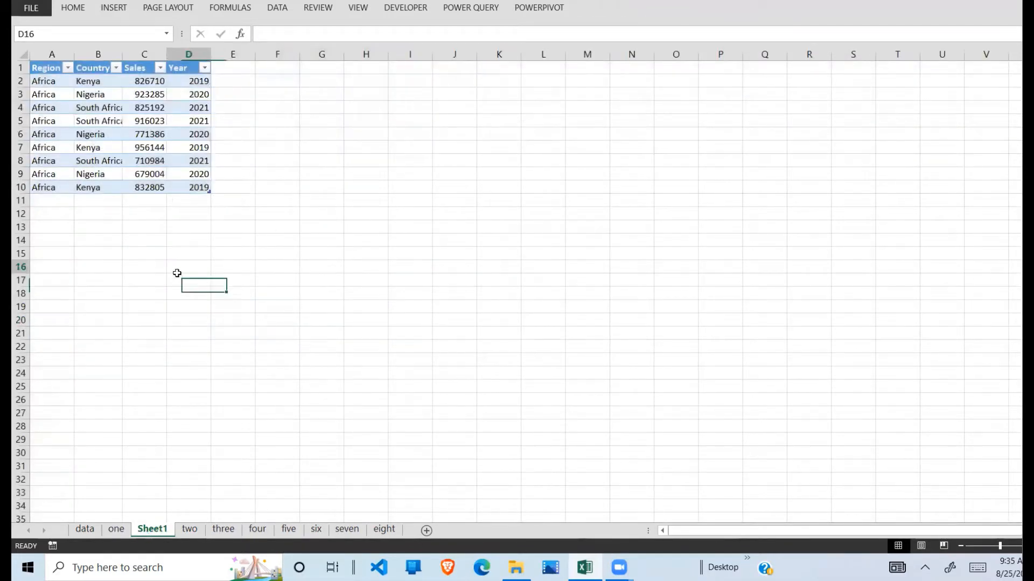
Sum the extracted Africa records' Sales values in C2:C10 by selecting them and compare with Africa's figure on sheet two.
left_click(49, 94)
left_click_drag(90, 92, 205, 186)
left_click(150, 186)
left_click(150, 82)
left_click_drag(150, 99, 148, 186)
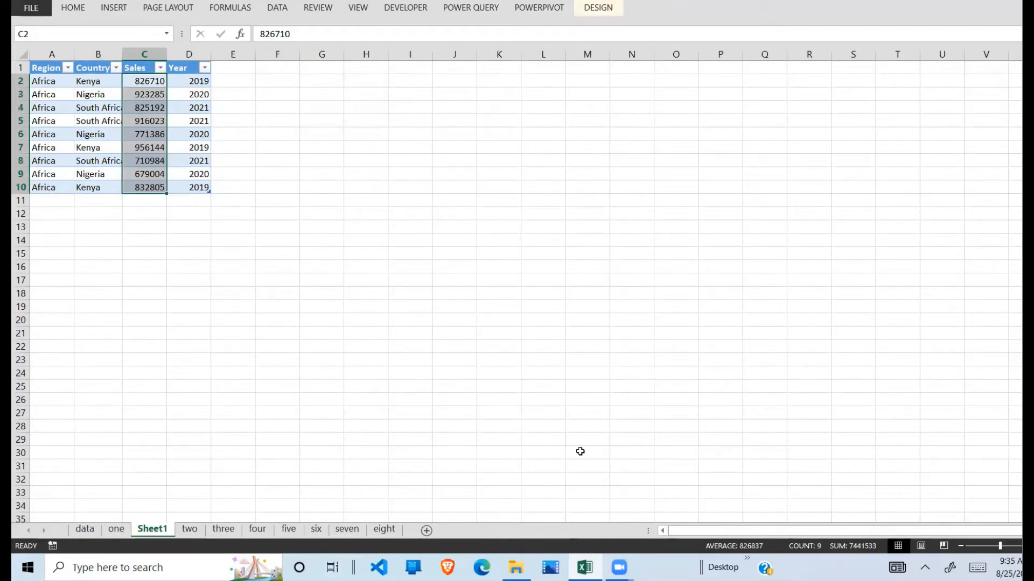
left_click(190, 530)
left_click(352, 172)
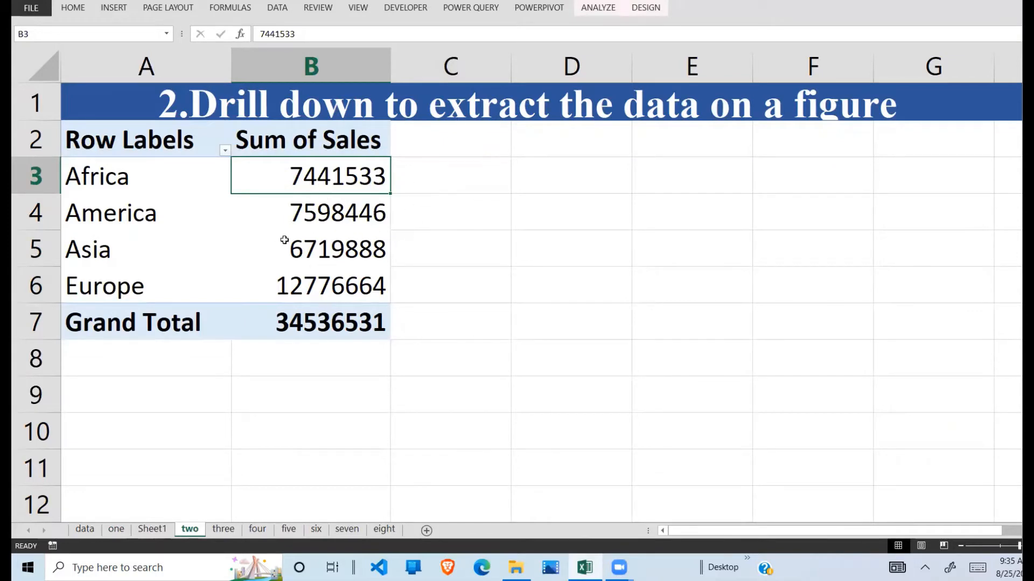
mouse_move(340, 182)
Switch to sheet three and look over the regional Sum of Sales pivot table in columns B and C.
left_click(223, 530)
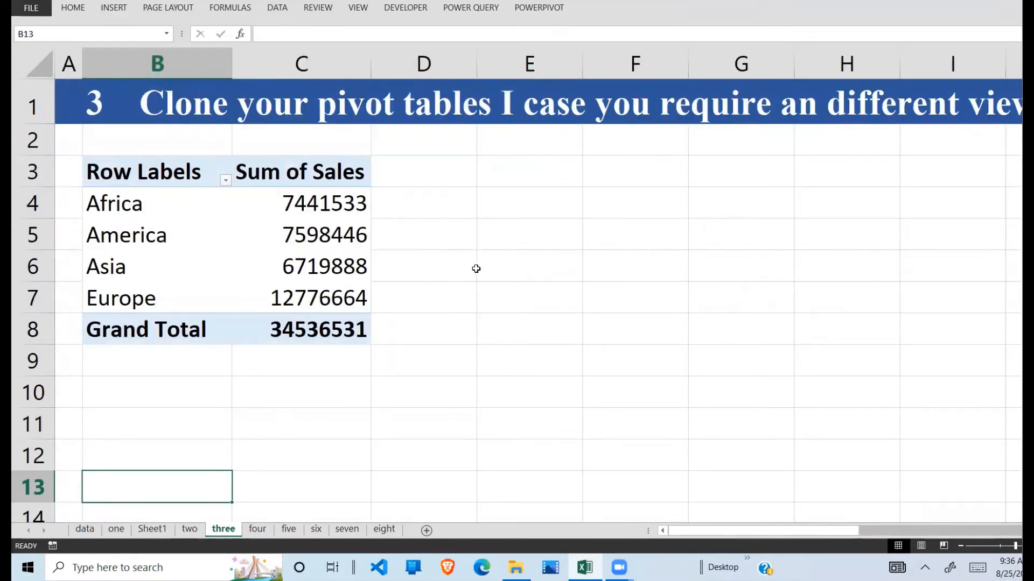
left_click(263, 262)
left_click(415, 252)
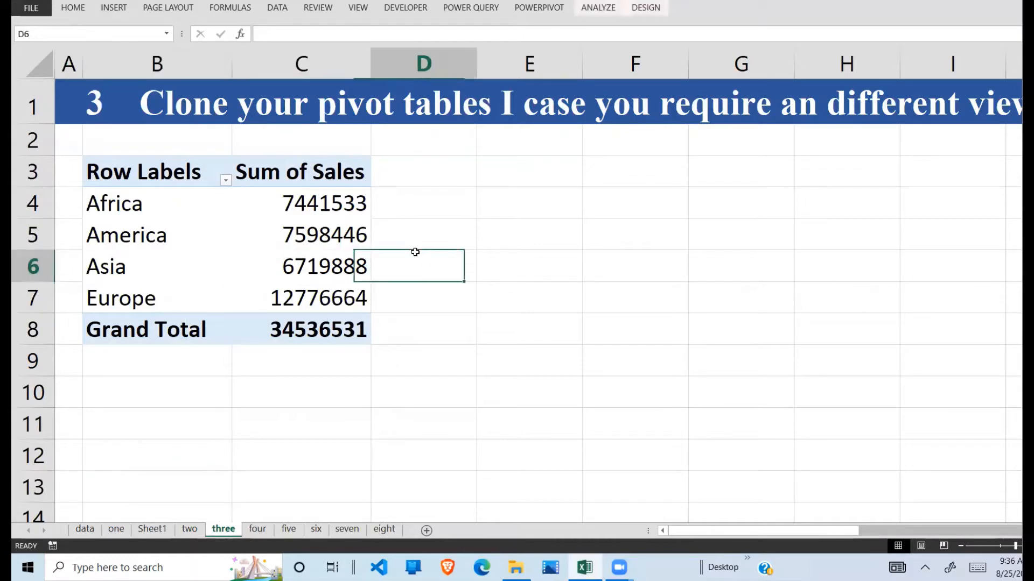
left_click(255, 226)
left_click(253, 265)
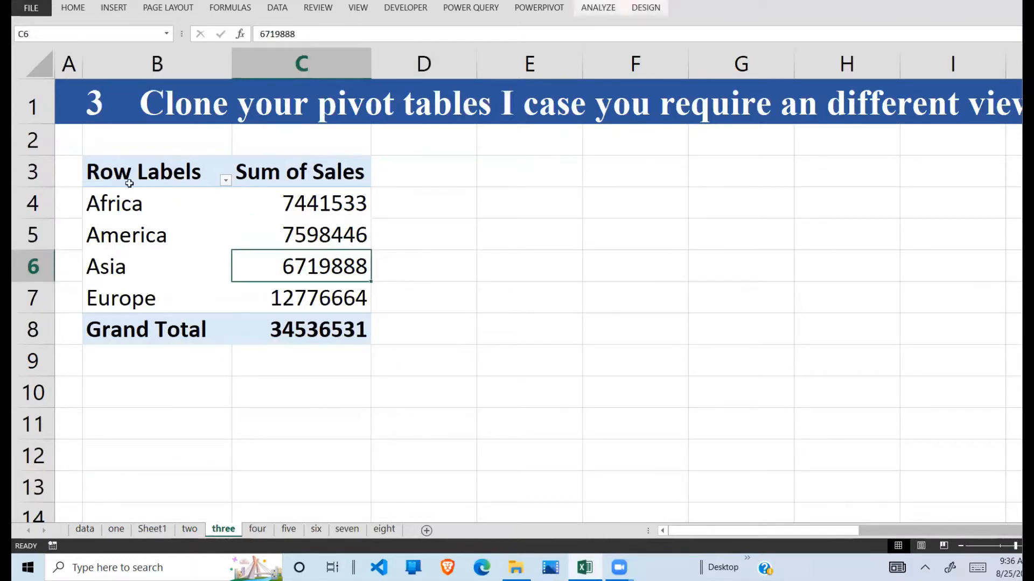
left_click_drag(107, 167, 309, 336)
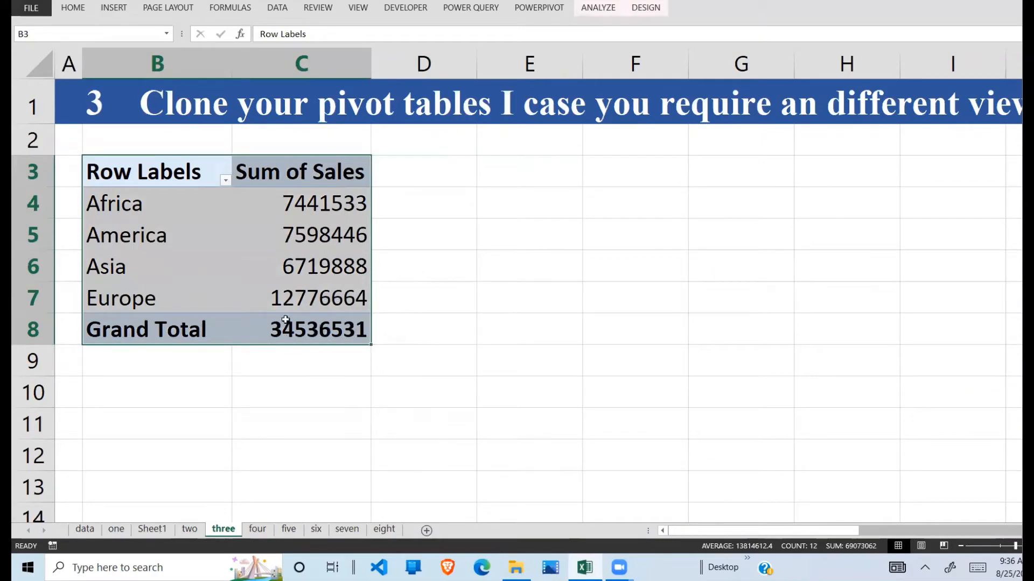
left_click(313, 316)
key("ctrl+c")
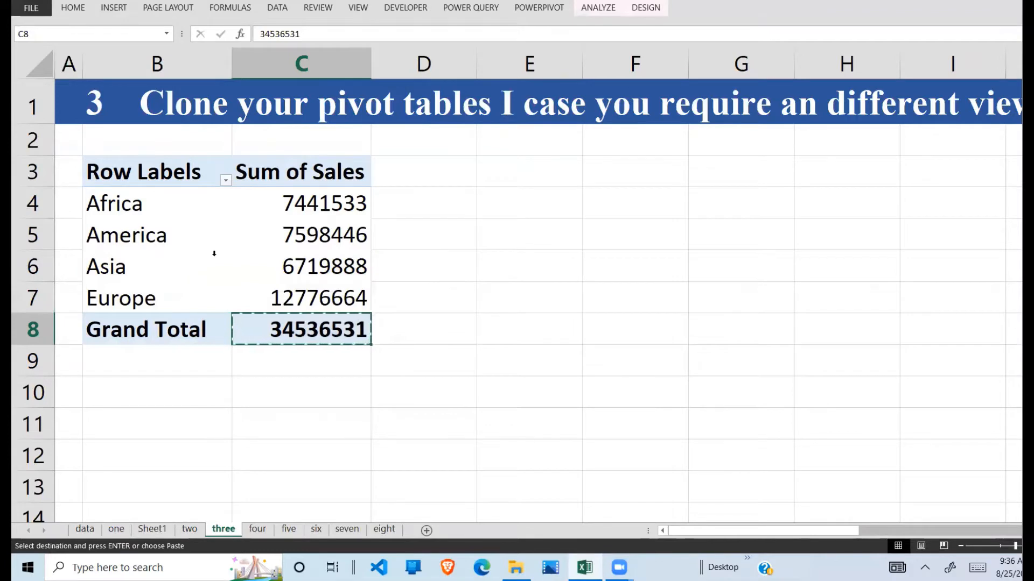
key("Escape")
left_click(441, 335)
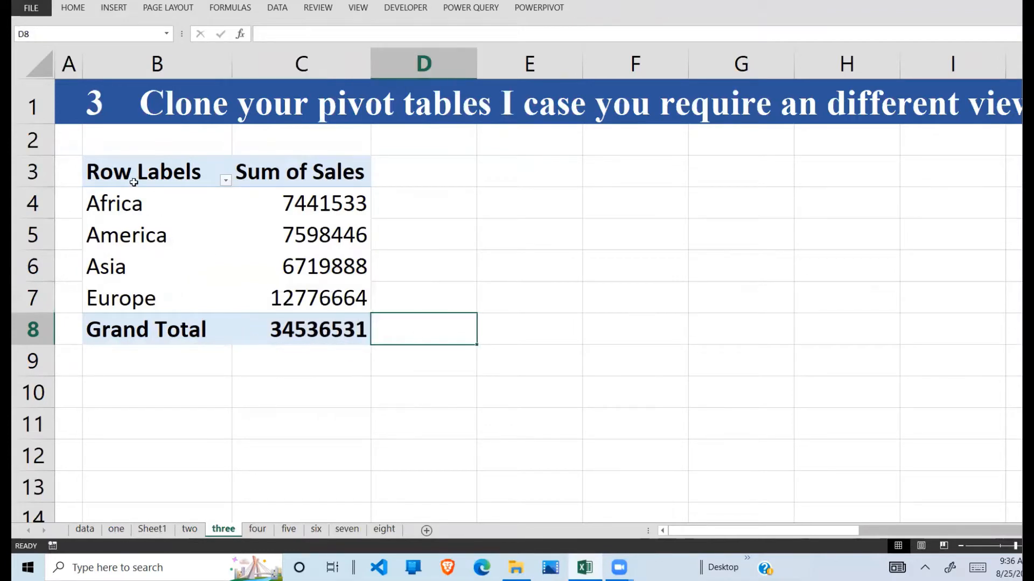
left_click_drag(134, 180, 345, 331)
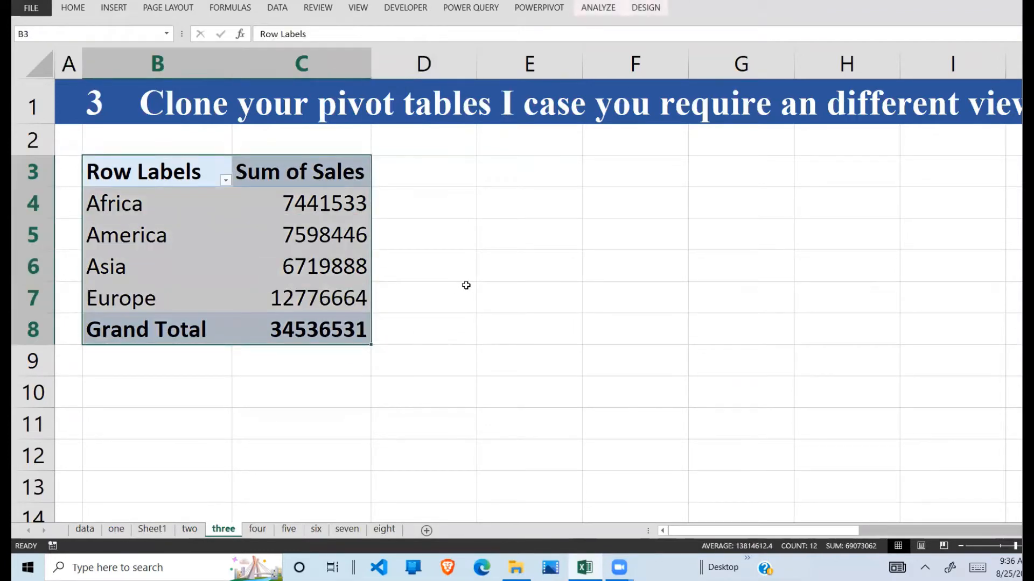
left_click(535, 256)
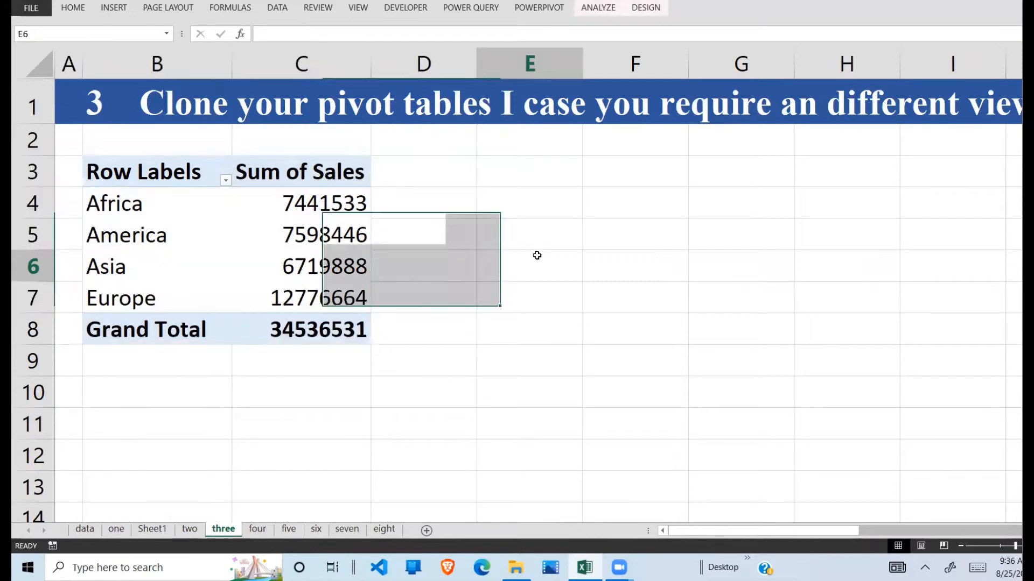
Clone the pivot table in B3:C8 by copying the whole table and pasting it at E3.
left_click_drag(171, 168, 312, 323)
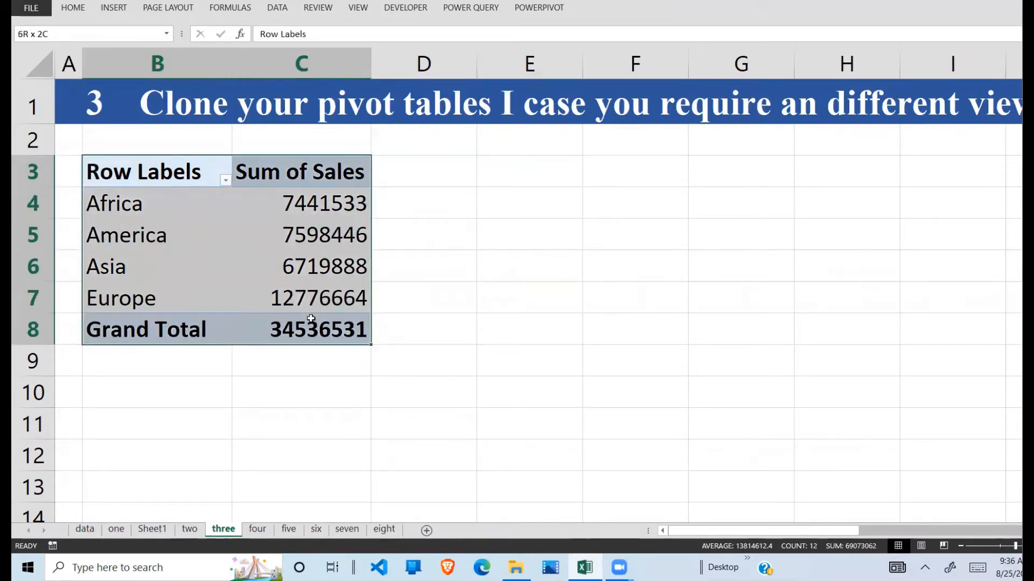
key("ctrl+c")
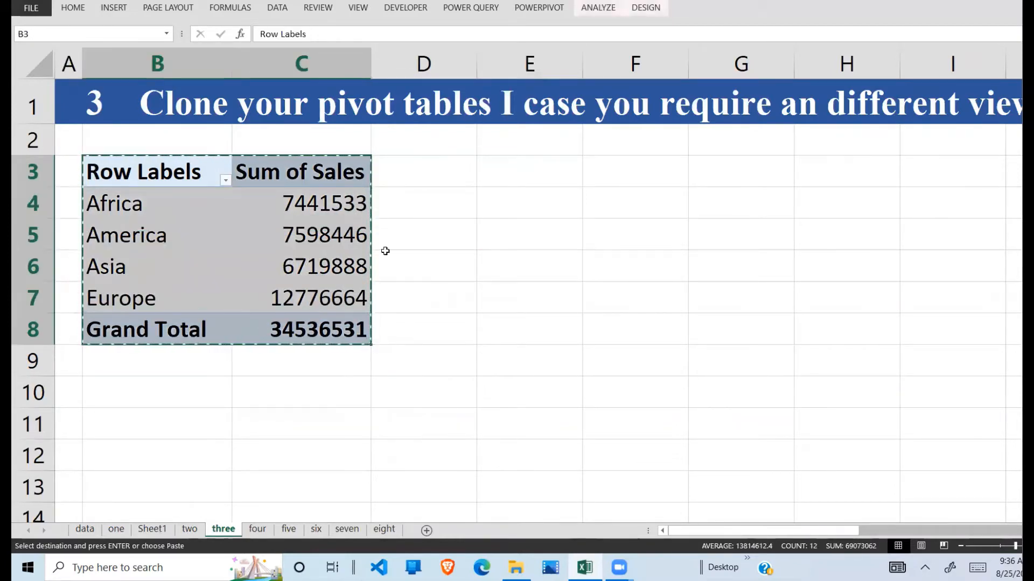
left_click(544, 174)
key("ctrl+v")
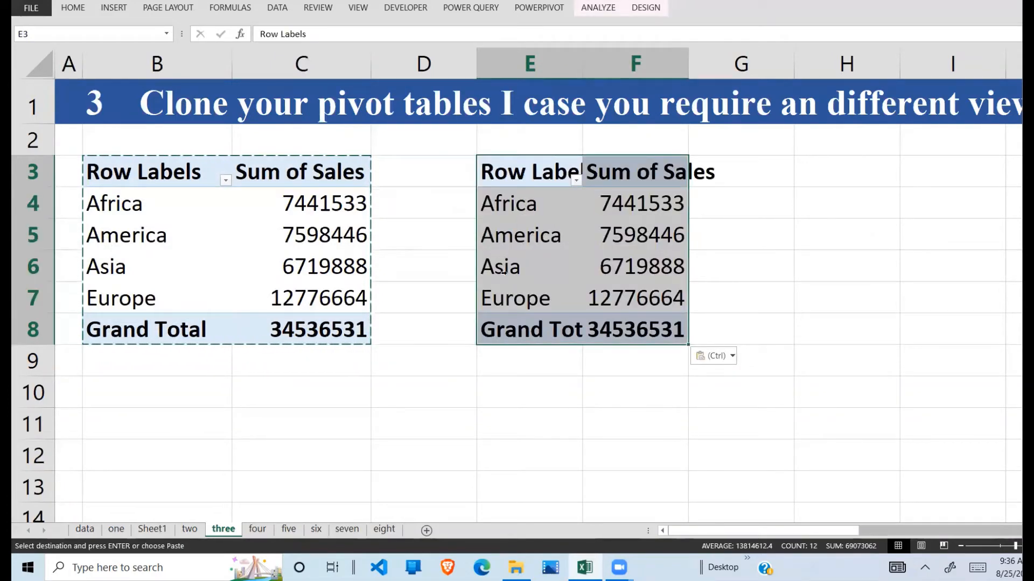
left_click(642, 303)
left_click(574, 208)
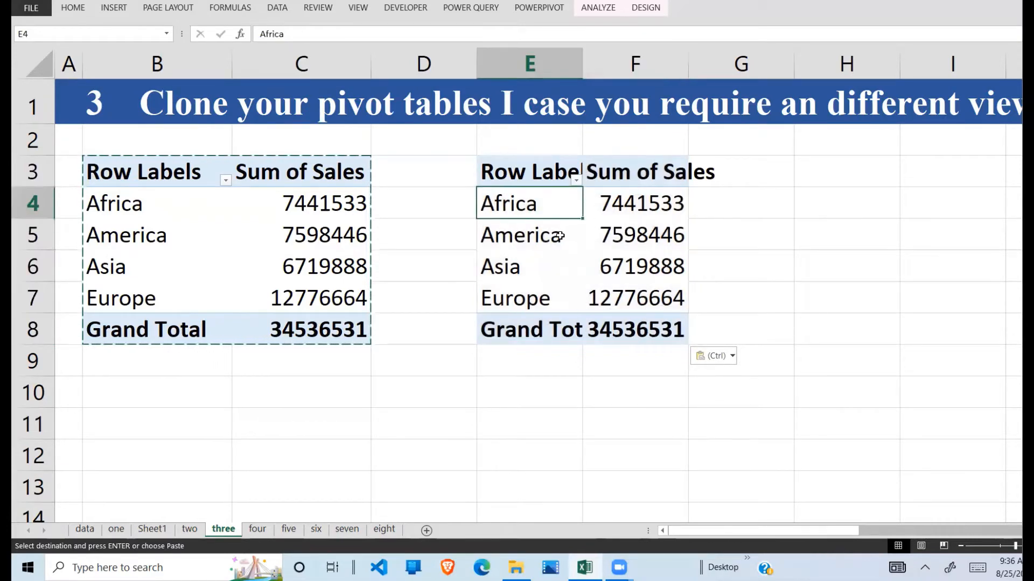
double_click(558, 236)
key("Escape")
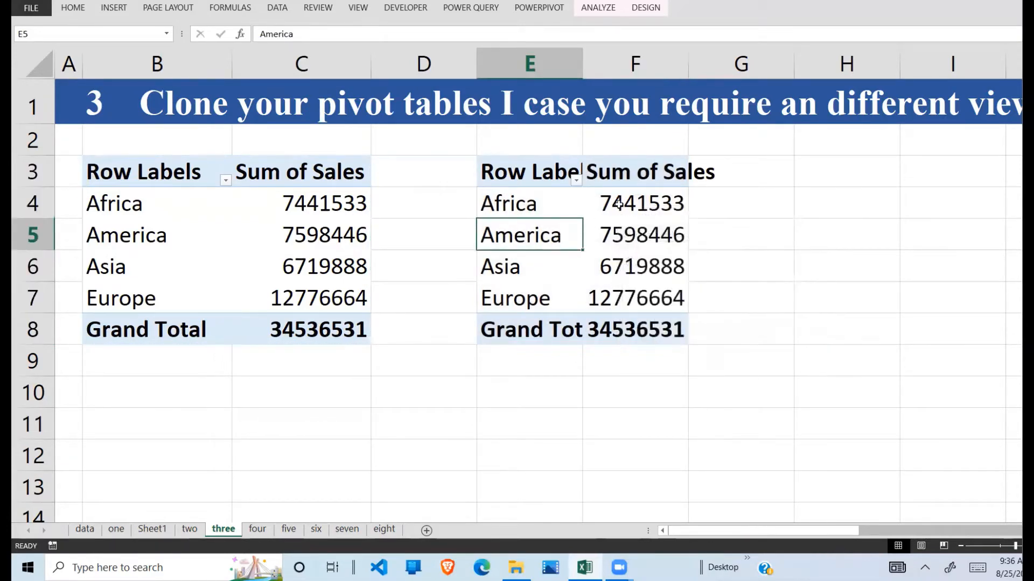
left_click(567, 209)
double_click(570, 212)
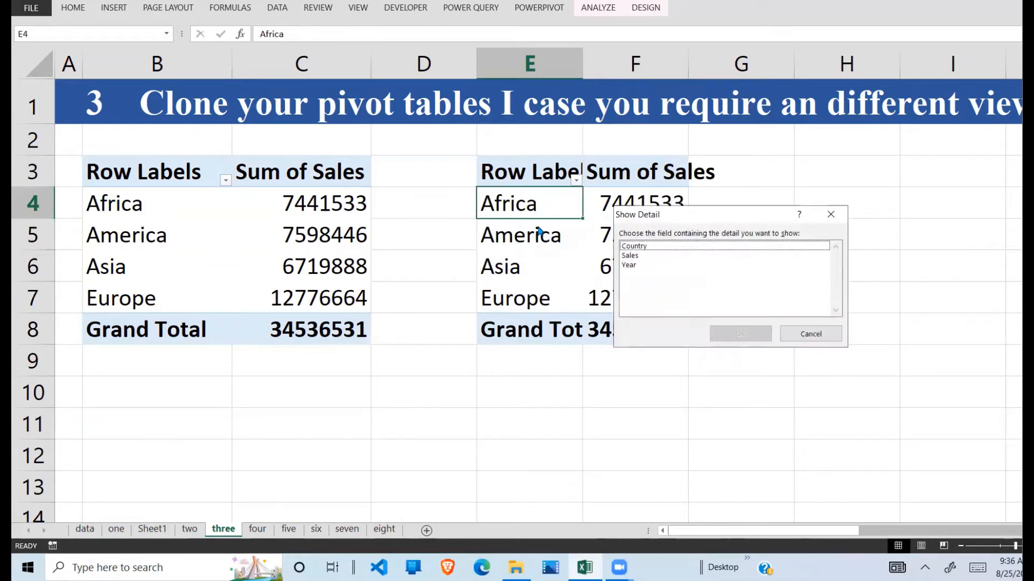
left_click(836, 215)
Show Country as the detail field under Africa in the cloned pivot table, and expand America and Asia.
double_click(566, 208)
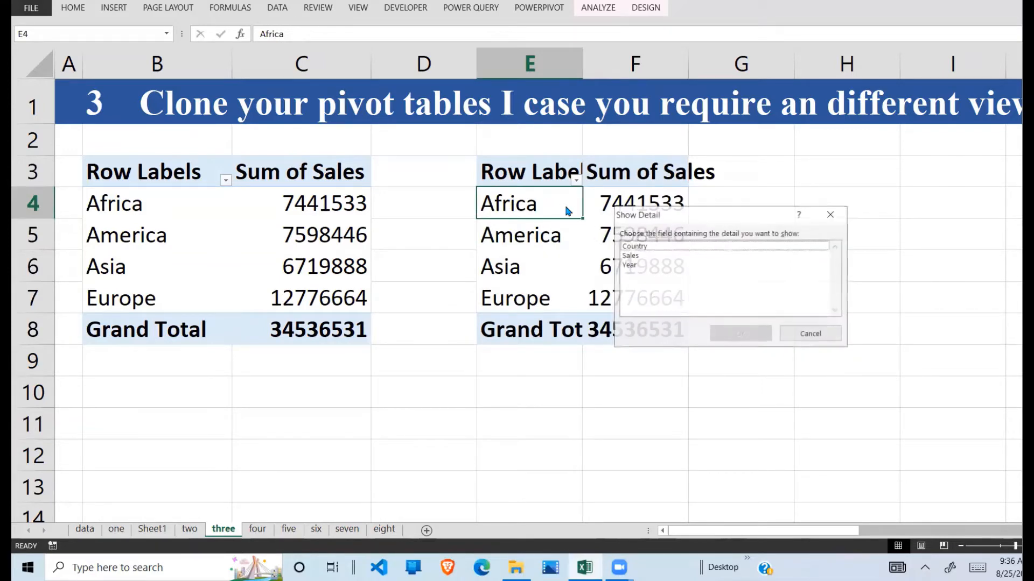
left_click(637, 248)
left_click(751, 334)
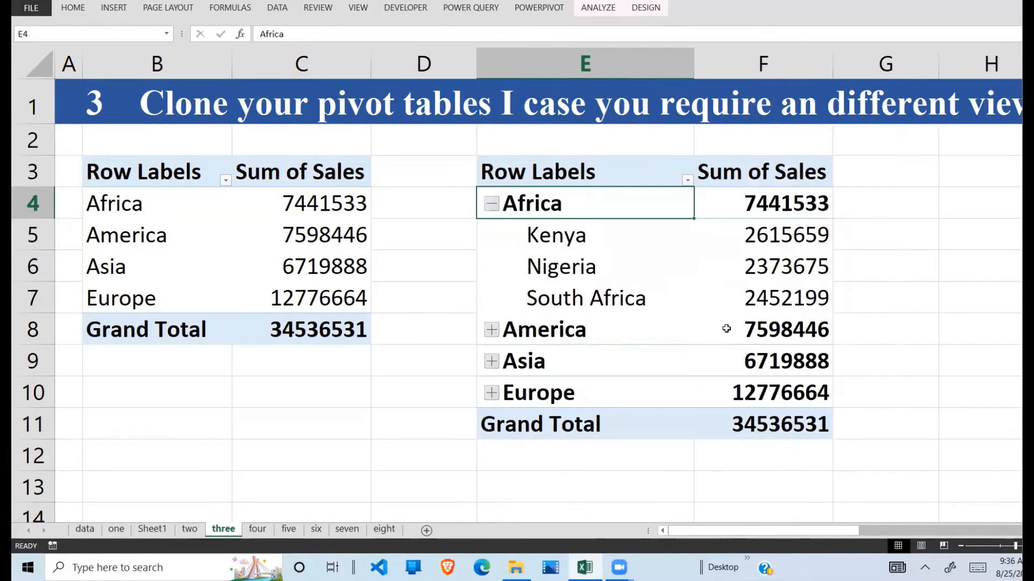
left_click(677, 310)
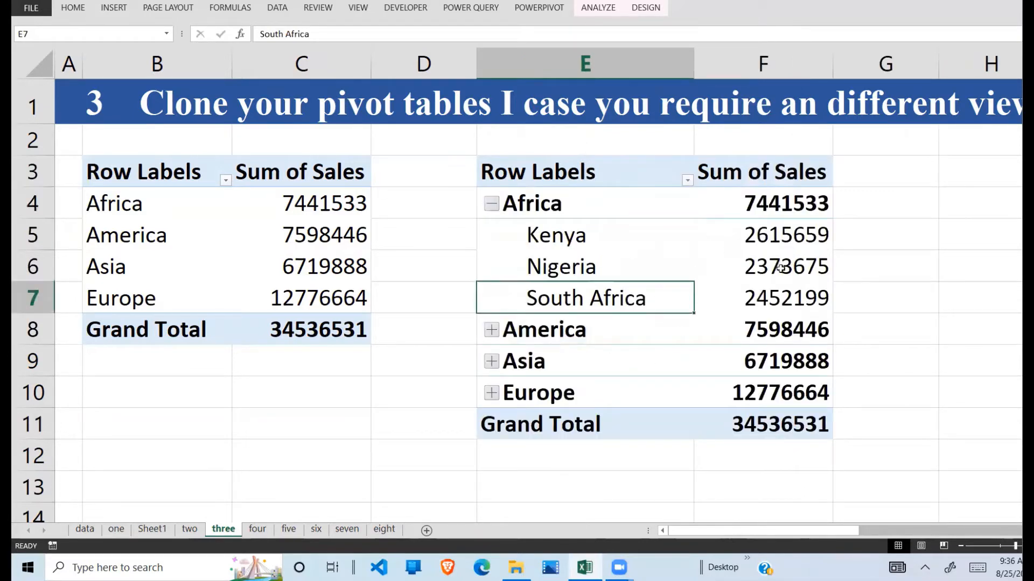
left_click(738, 268)
left_click(492, 330)
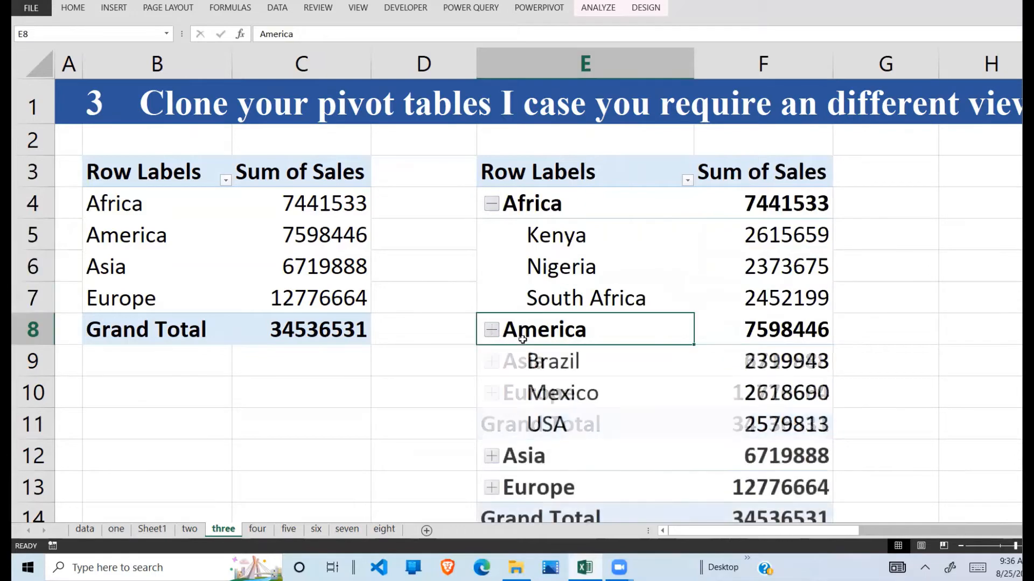
left_click(492, 456)
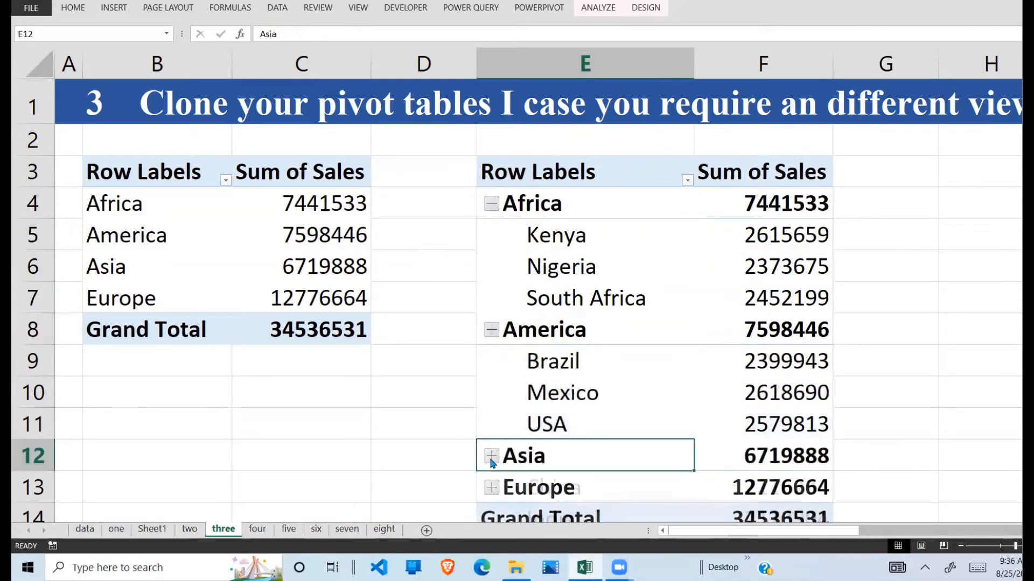
Compare the original pivot table's regional sales with the country breakdown in the cloned pivot table.
left_click(297, 338)
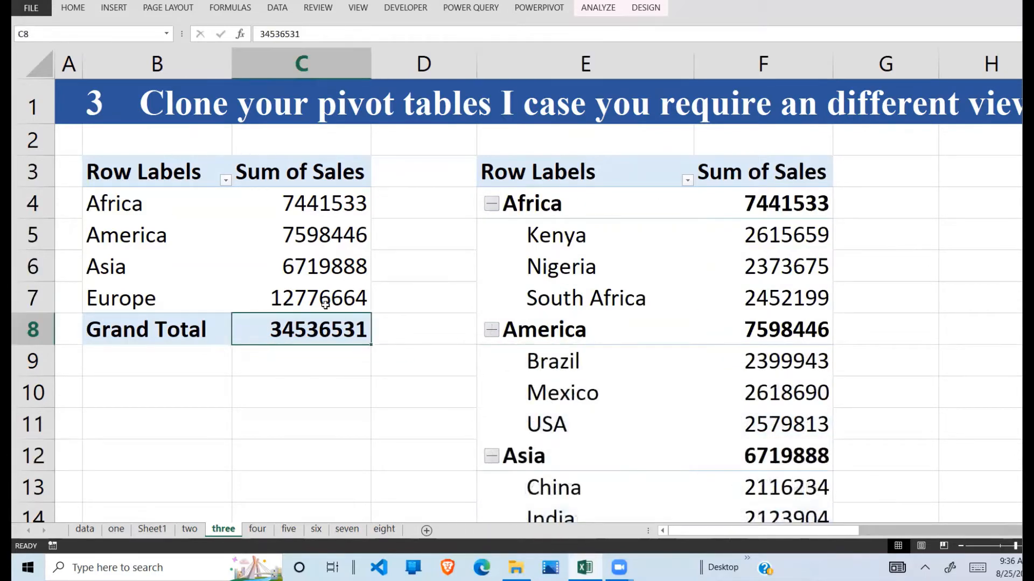
left_click_drag(105, 171, 289, 325)
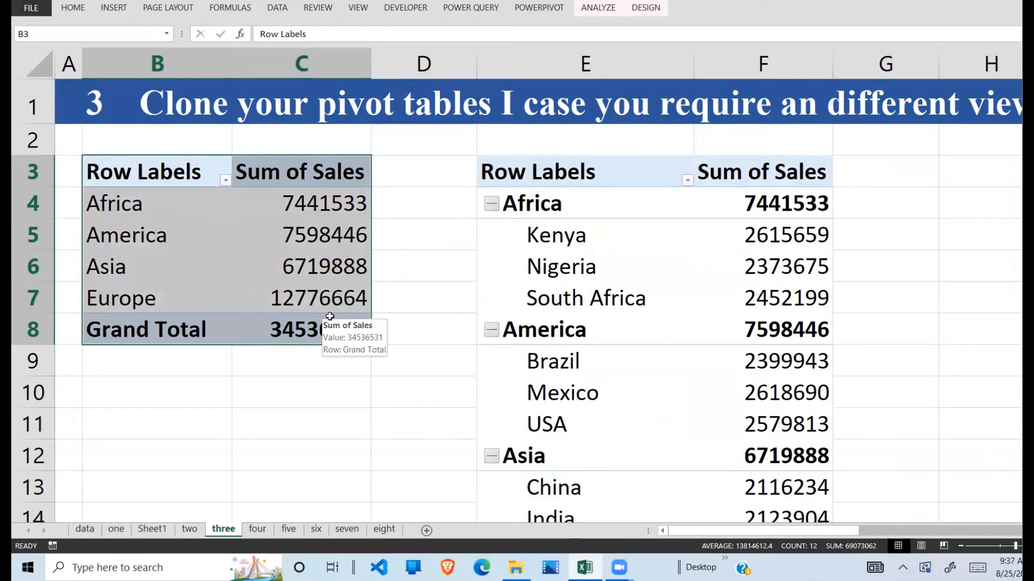
left_click_drag(124, 204, 124, 298)
left_click(116, 181)
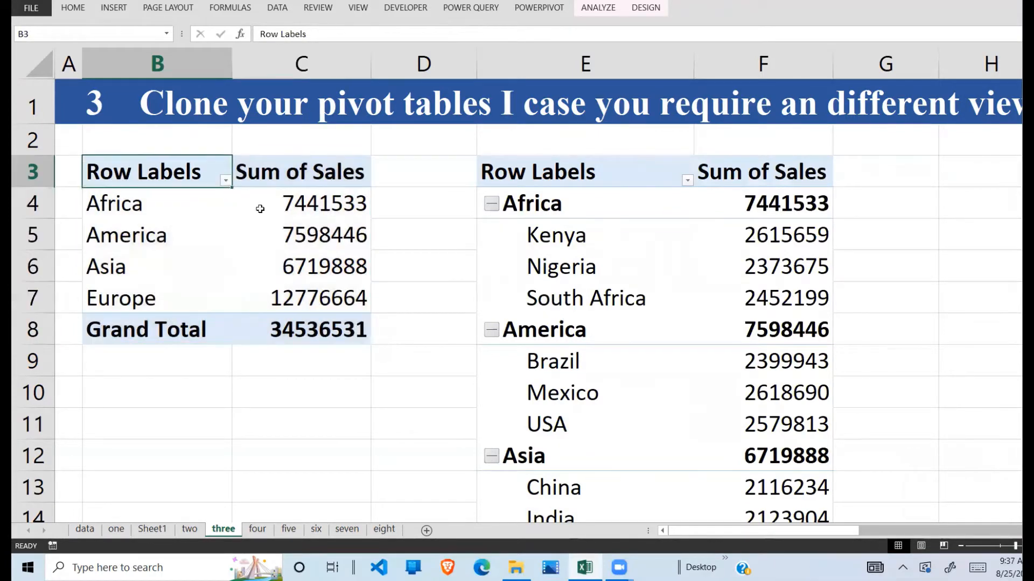
left_click_drag(260, 209, 323, 331)
left_click(706, 287)
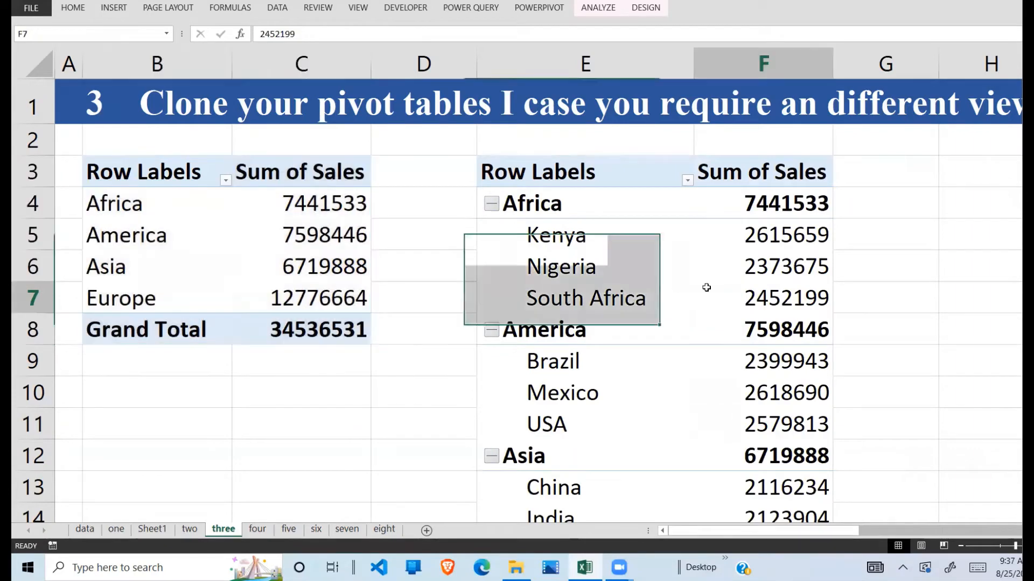
left_click_drag(499, 164, 656, 398)
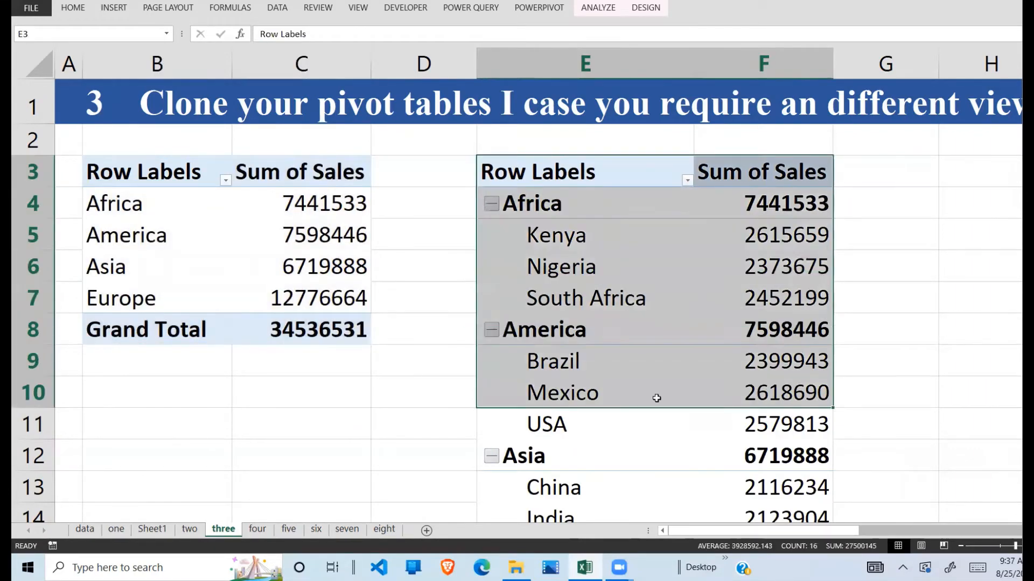
left_click(752, 252)
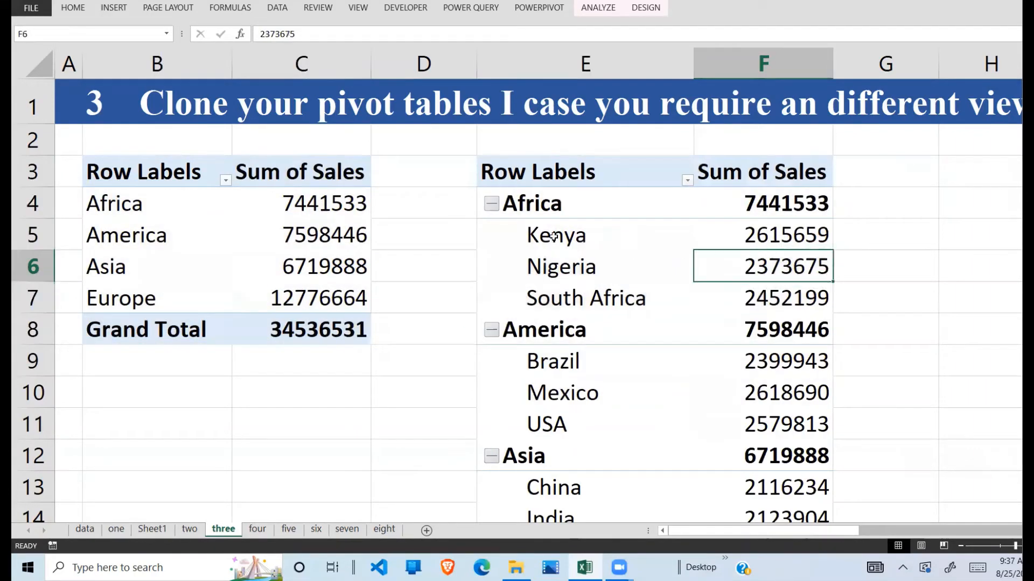
left_click_drag(552, 236, 790, 313)
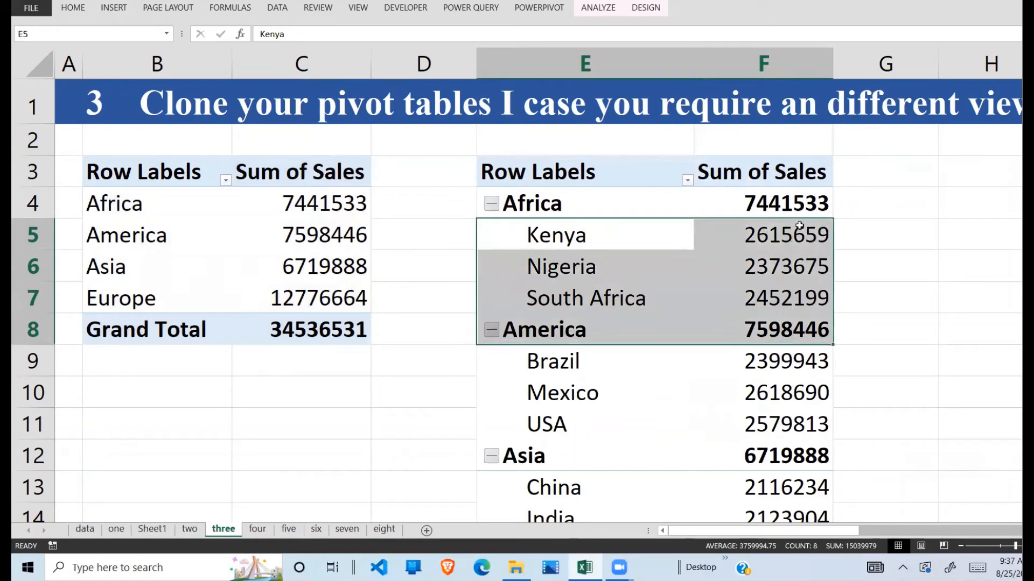
left_click(815, 204)
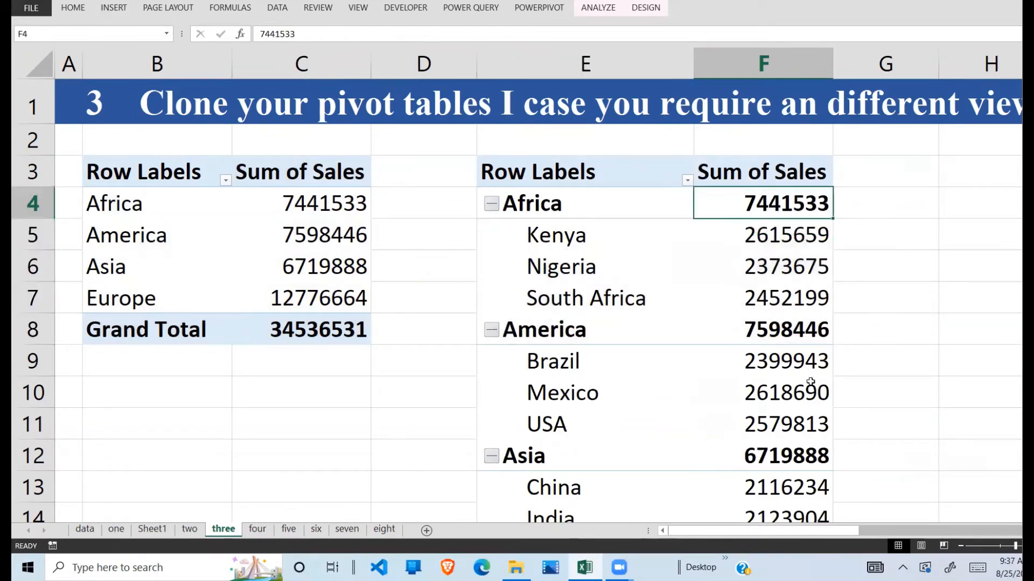
left_click(853, 341)
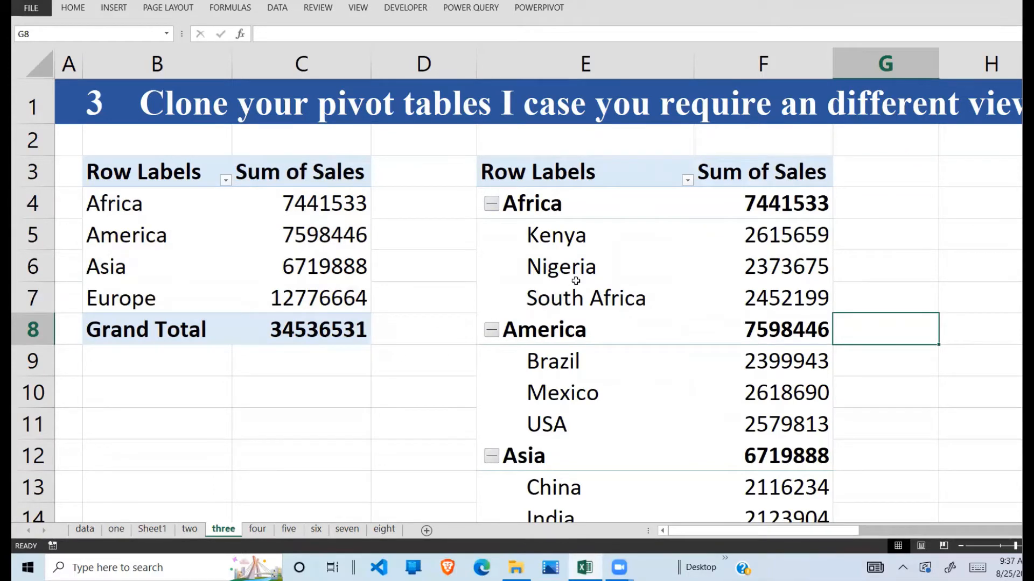
left_click(570, 235)
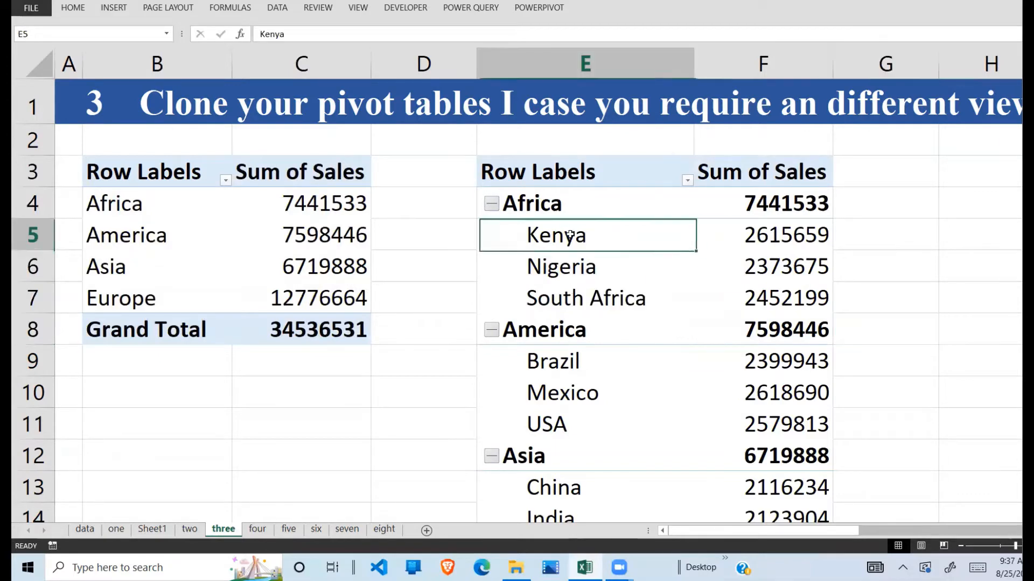
Collapse the Africa and America groups in the cloned pivot table.
left_click(499, 206)
left_click(491, 204)
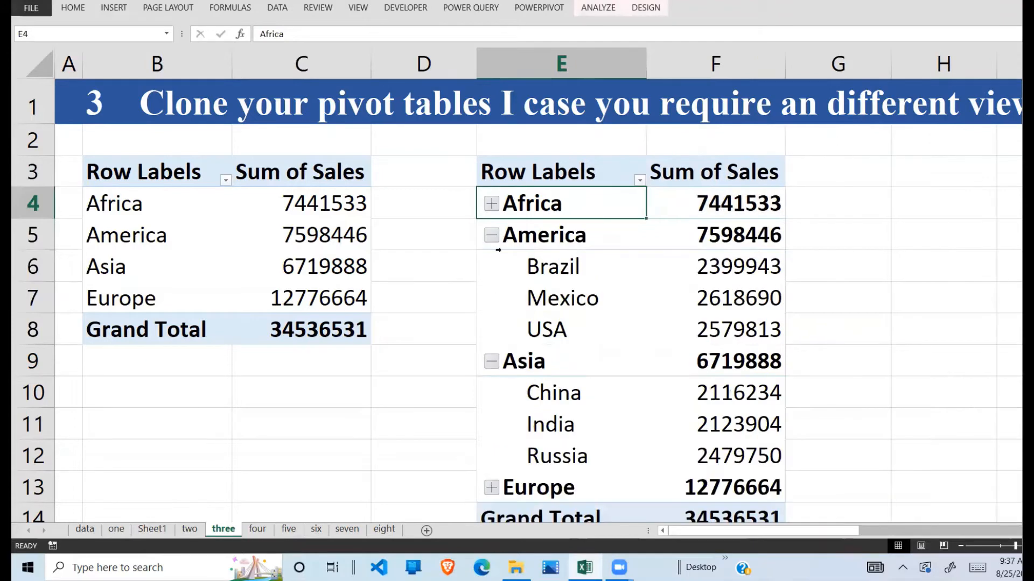
left_click(491, 235)
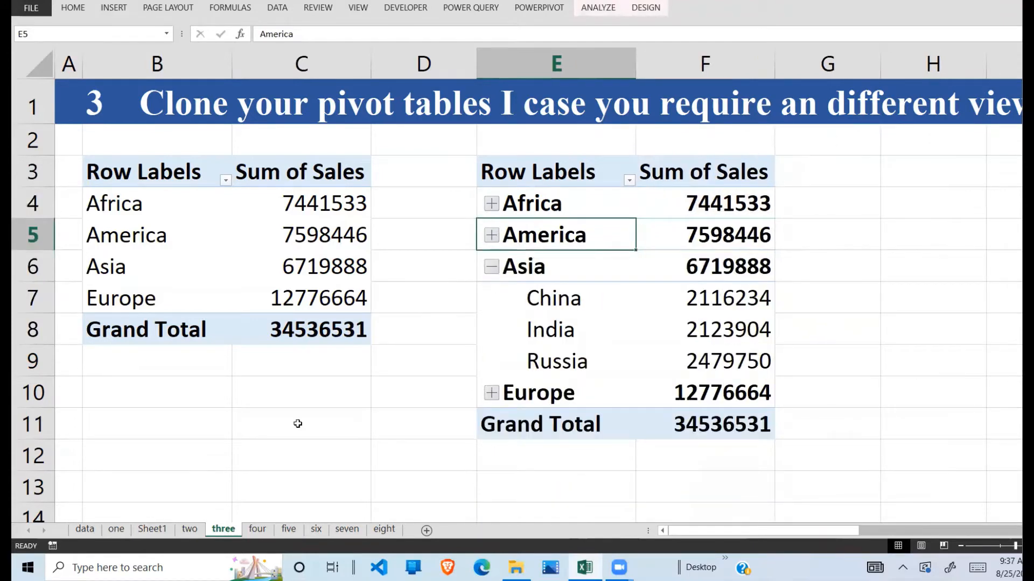
Switch to sheet four and examine the Row Labels and Sum of Sales headings of its pivot table.
left_click(257, 529)
left_click(307, 352)
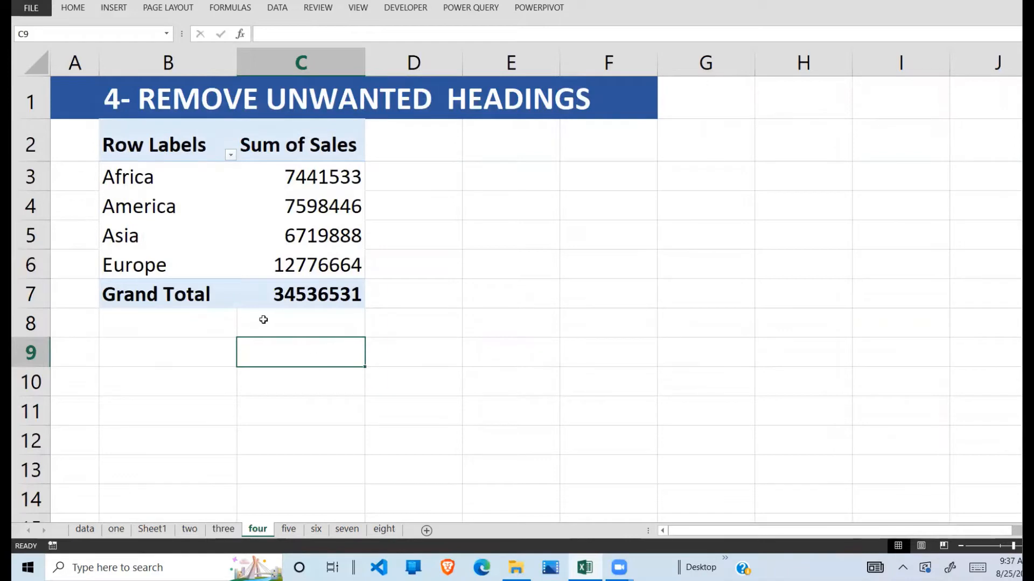
left_click(173, 147)
left_click(252, 154)
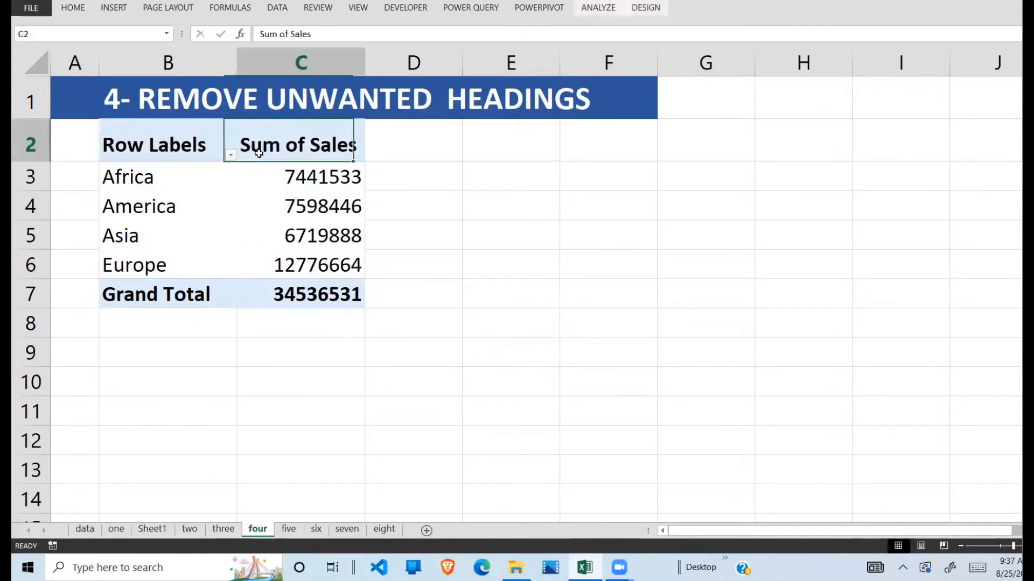
left_click(162, 147)
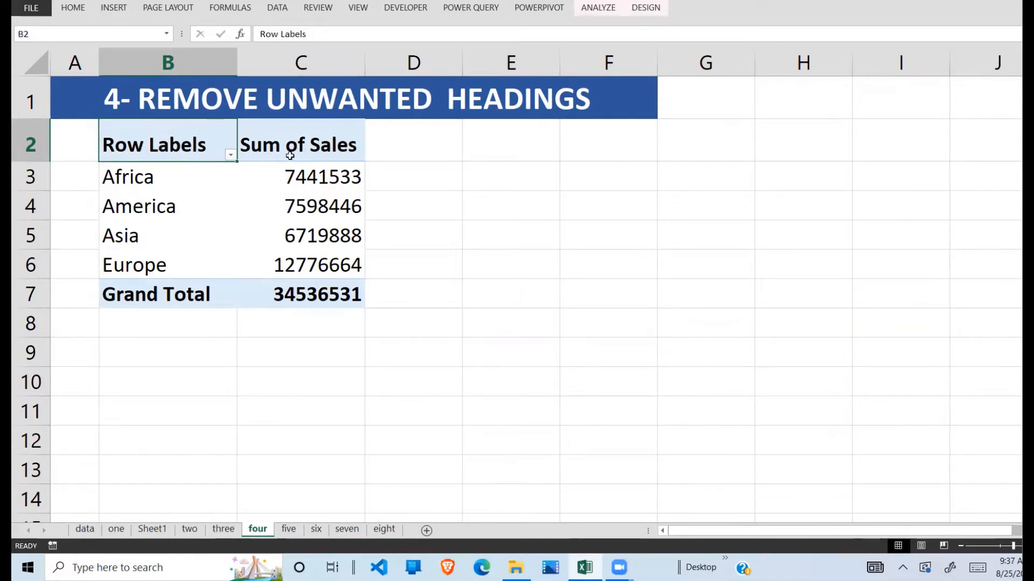
left_click(307, 151)
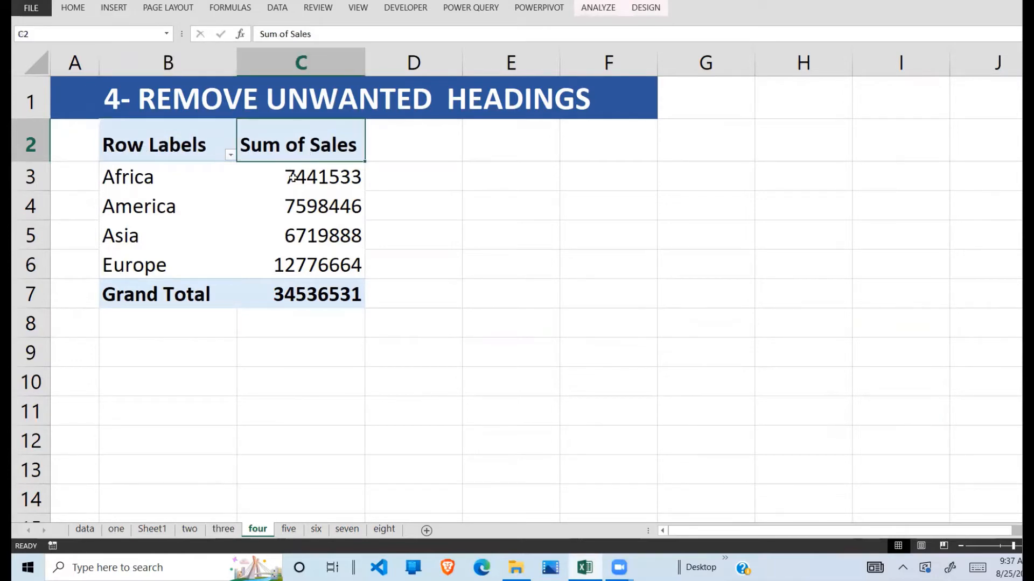
Replace the pivot table's Row Labels heading with the field name by applying outline form, followed by tabular form.
left_click(140, 151)
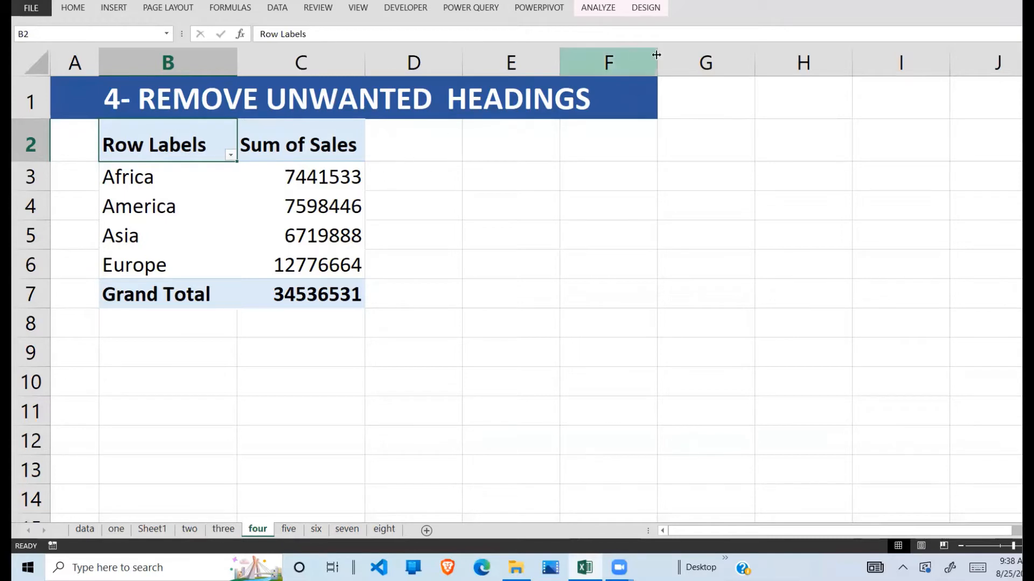
left_click(648, 13)
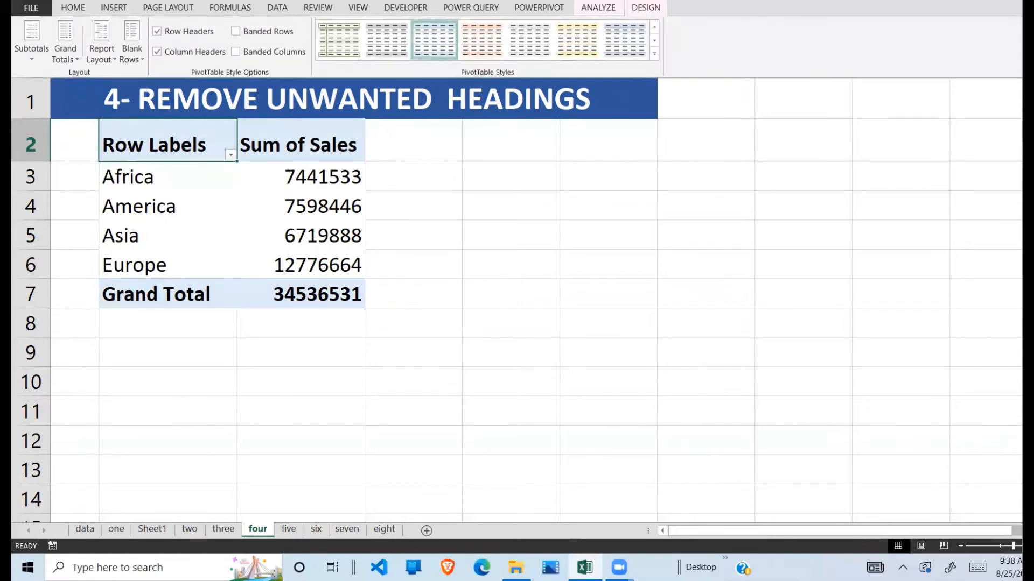
left_click(107, 57)
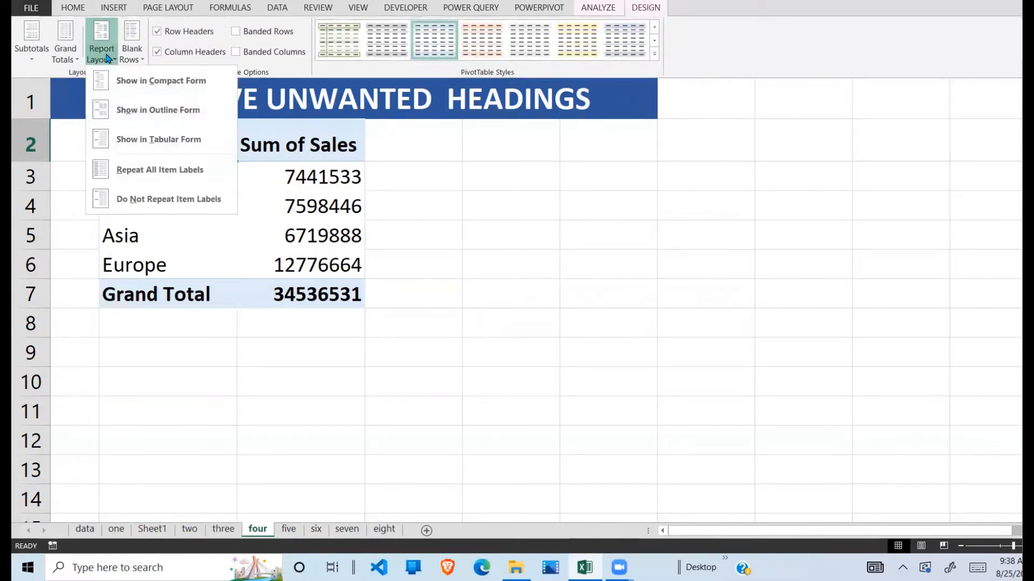
left_click(154, 113)
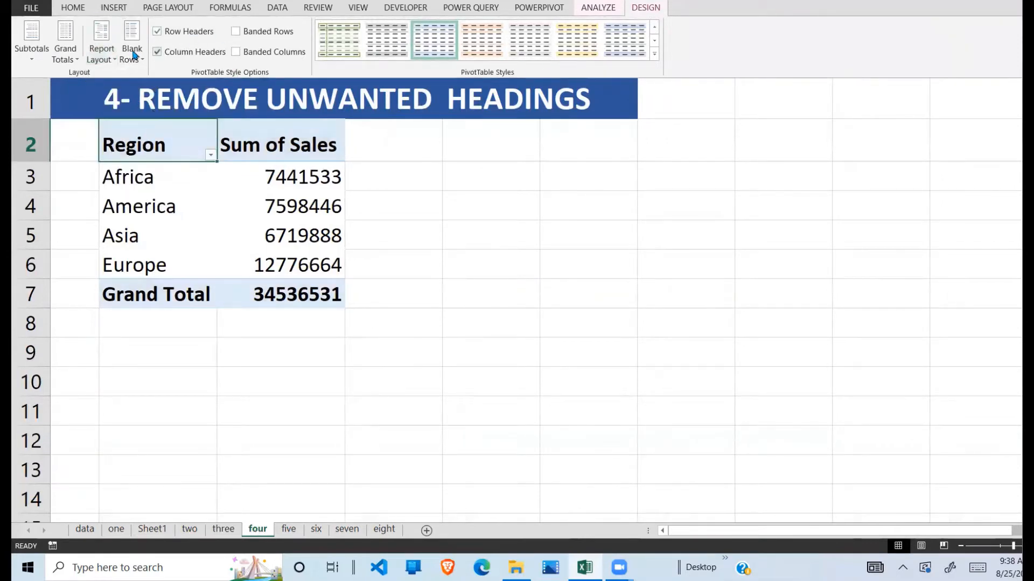
left_click(101, 51)
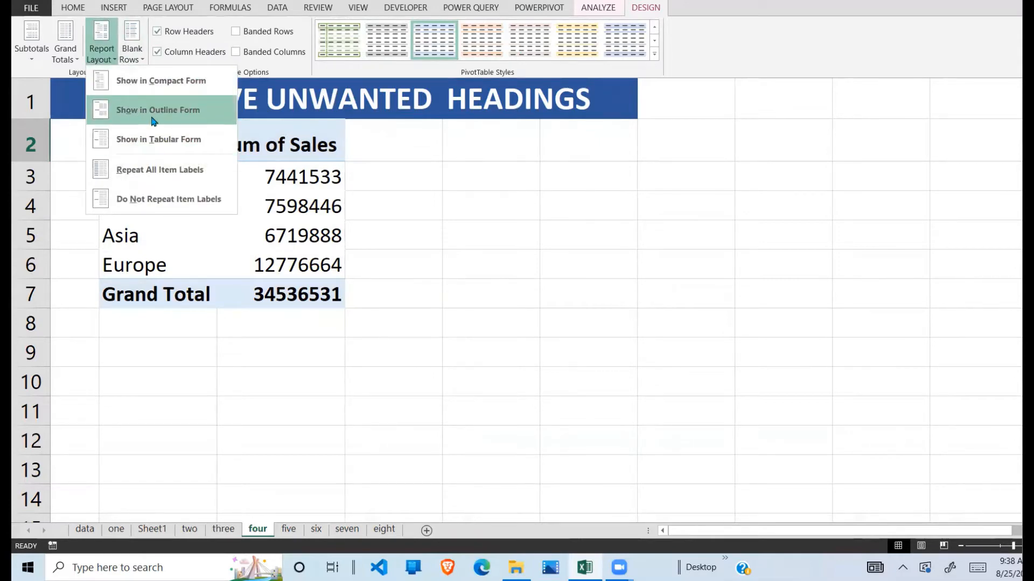
left_click(160, 139)
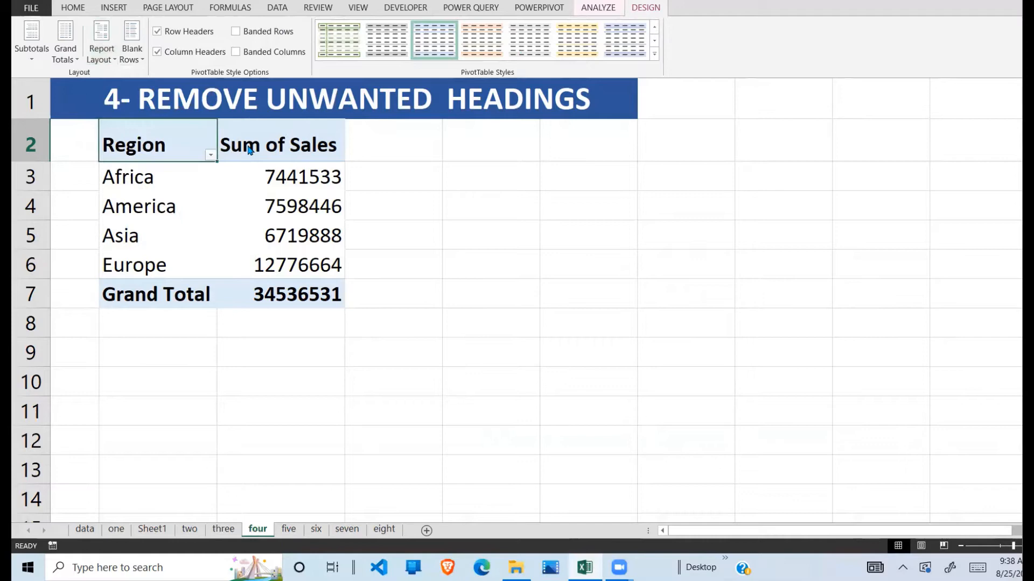
Review the report layout options for the pivot table once more without changing the layout.
left_click(168, 150)
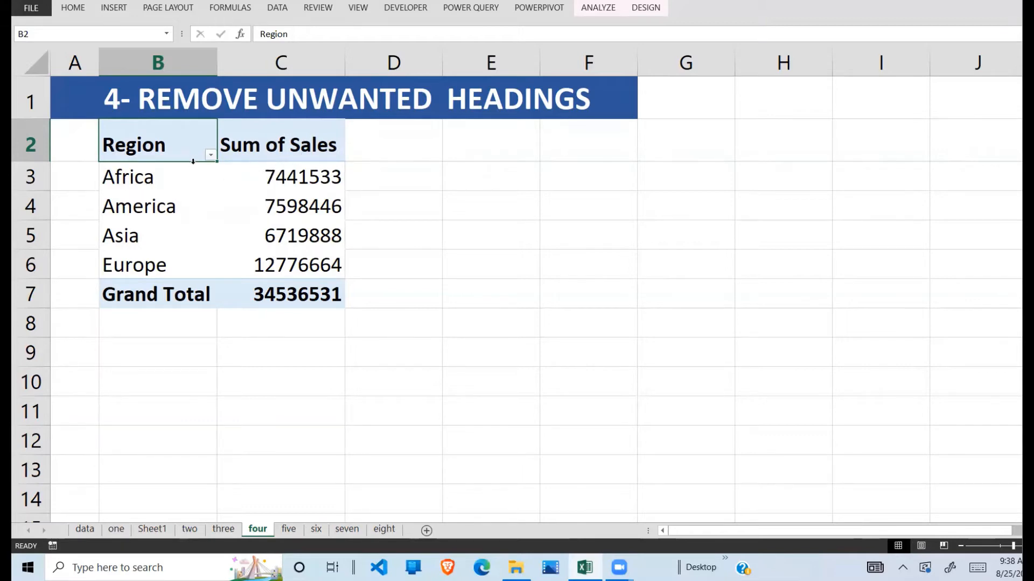
left_click(652, 12)
left_click(103, 47)
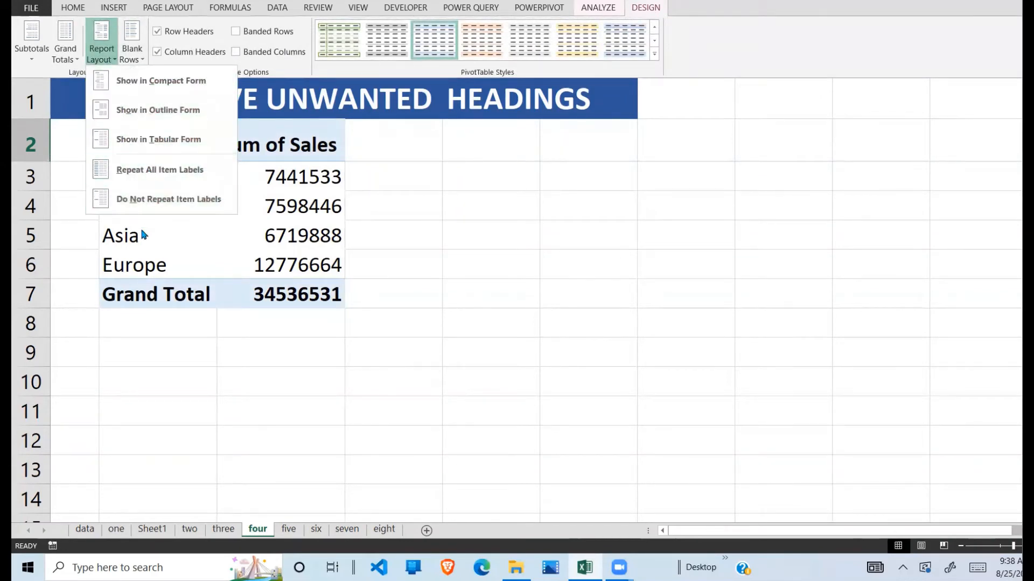
left_click(396, 233)
left_click(394, 243)
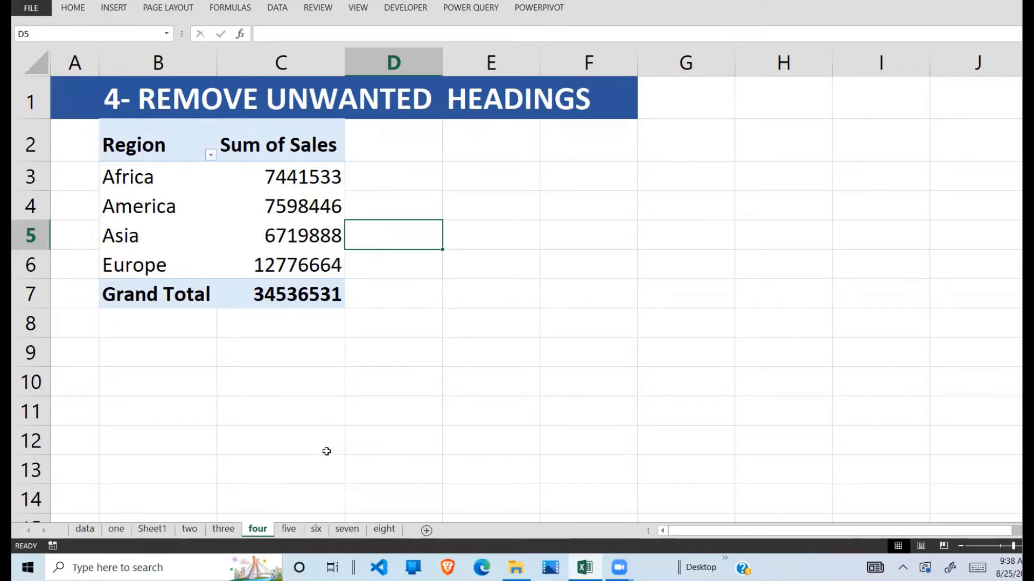
Switch to sheet five and narrow the Brazil, China and France columns of its pivot table.
left_click(289, 529)
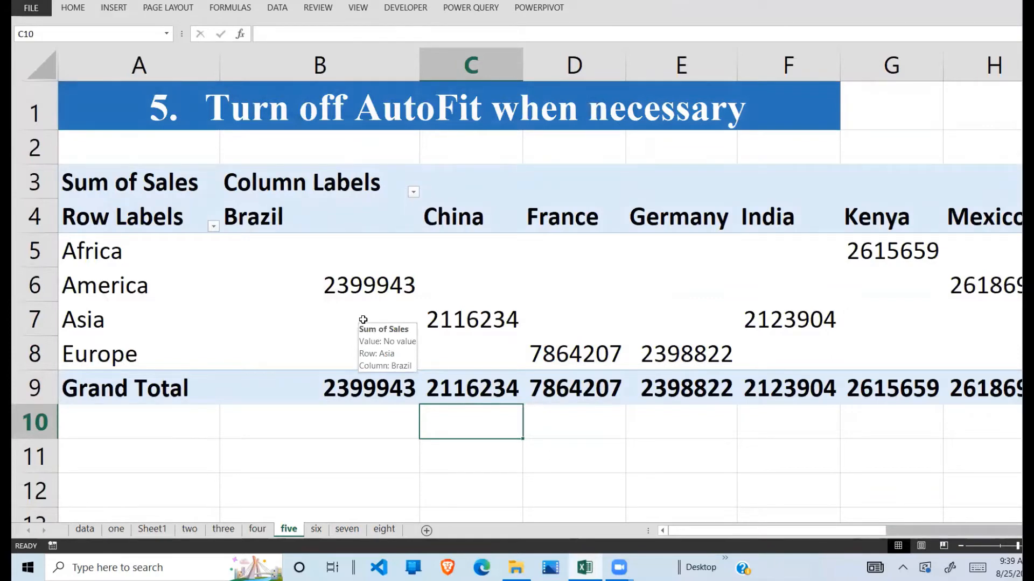
left_click(294, 270)
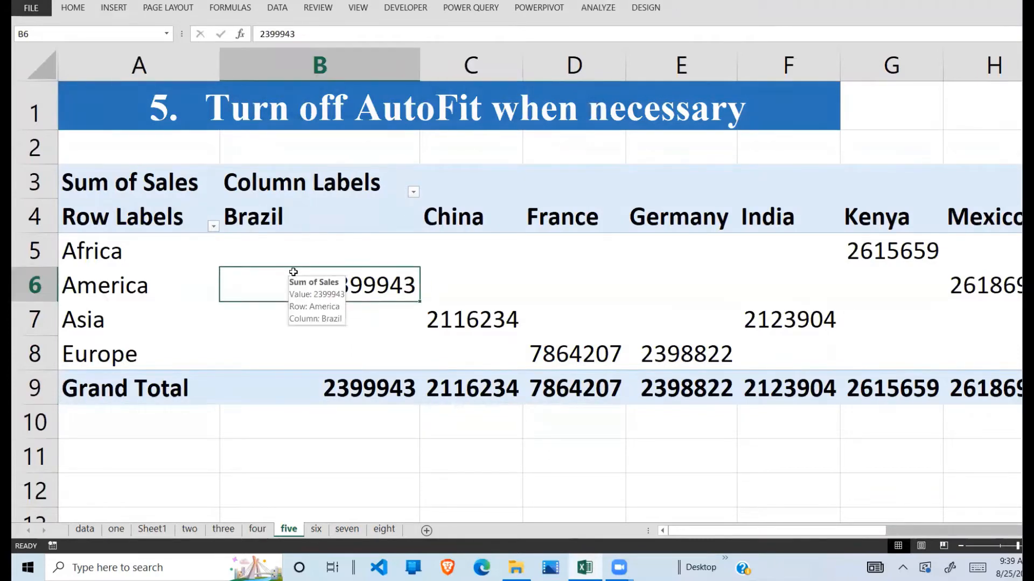
left_click(368, 245)
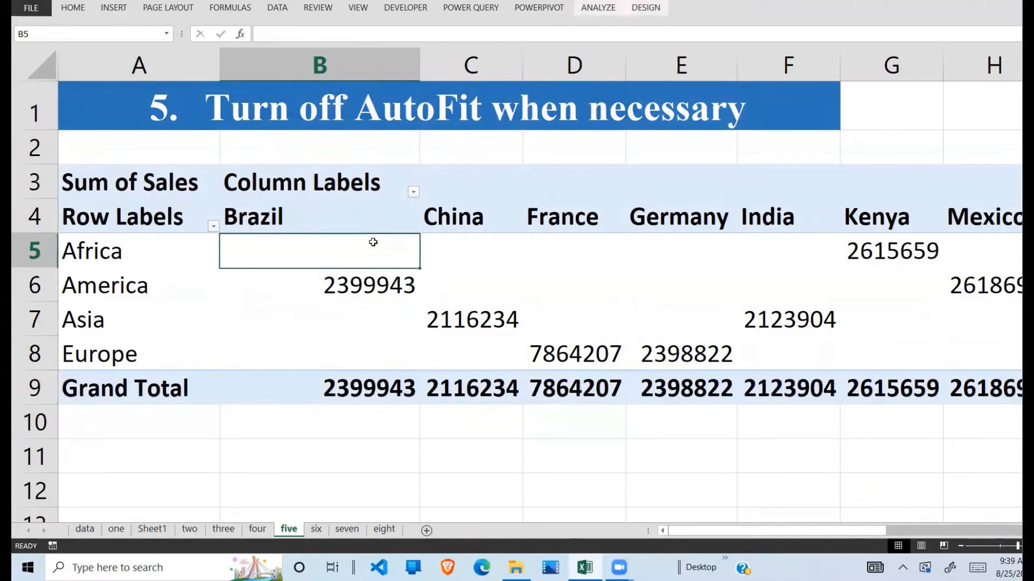
left_click(347, 353)
left_click_drag(420, 60, 273, 59)
left_click_drag(379, 62, 424, 61)
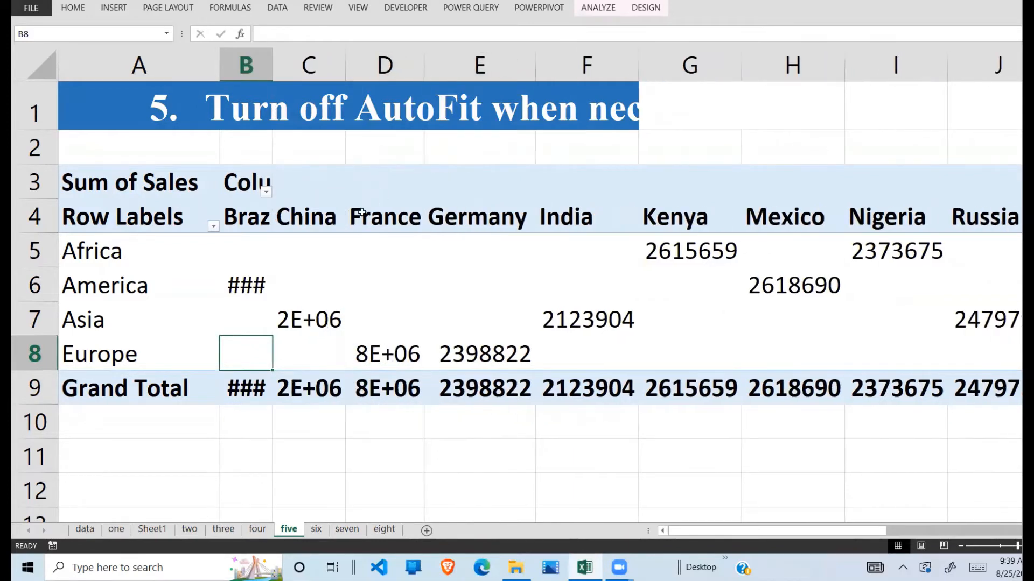
Refresh the pivot table on sheet five to test how an update affects the narrowed column widths.
right_click(300, 246)
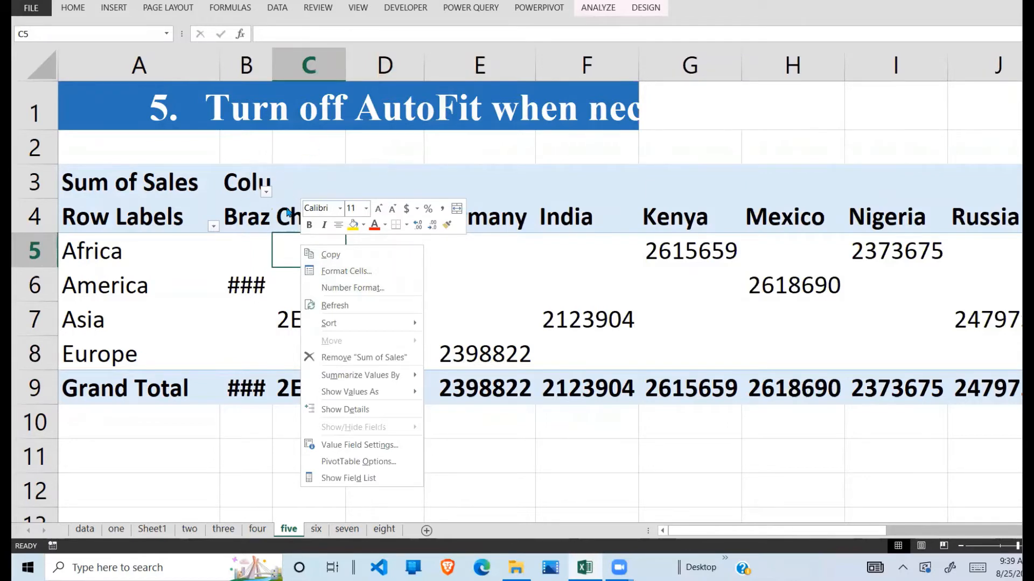
left_click(335, 305)
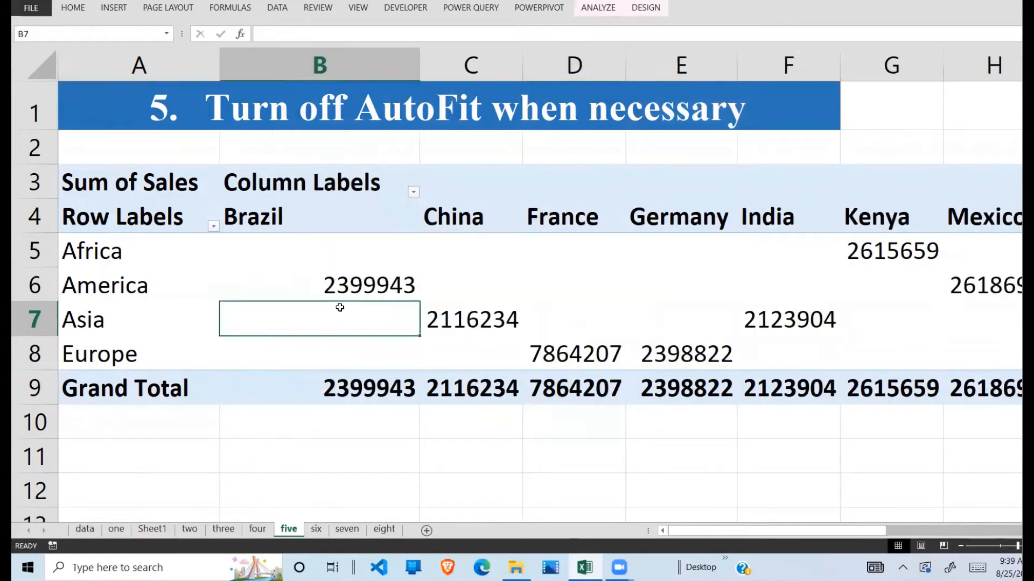
mouse_move(322, 279)
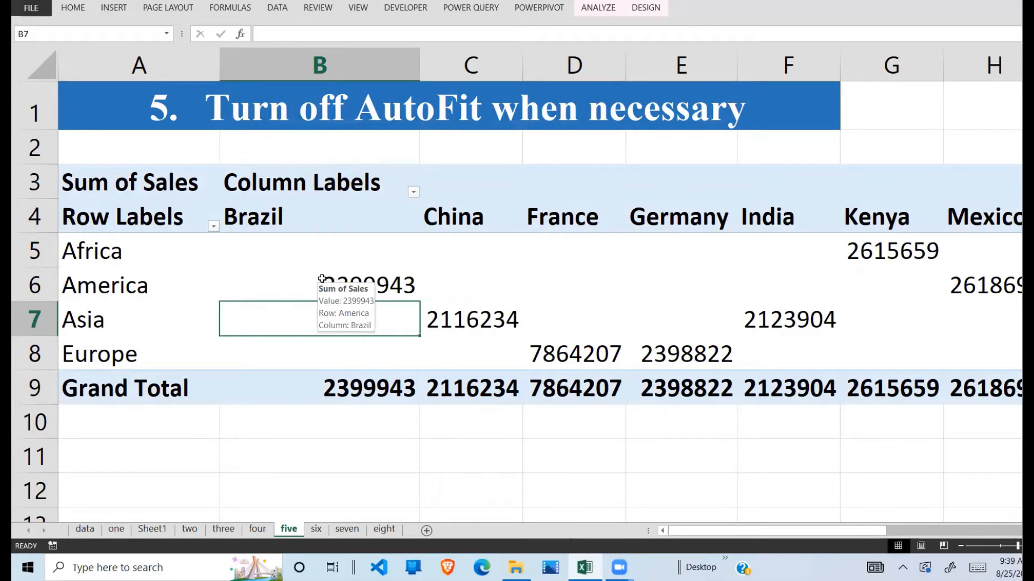
left_click(252, 454)
left_click_drag(196, 455, 510, 488)
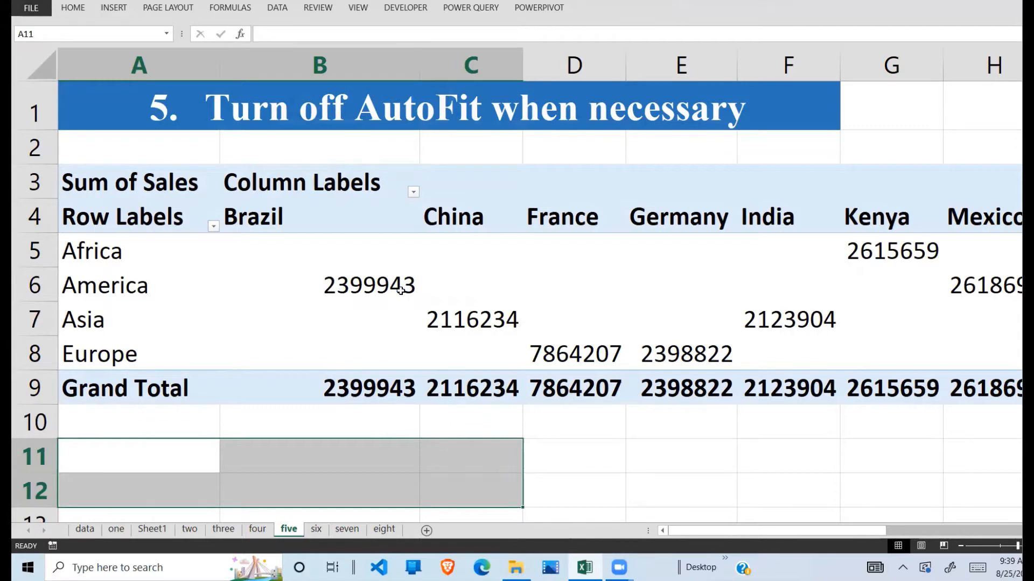
Turn off autofitting of column widths on update in the pivot table's options.
right_click(331, 282)
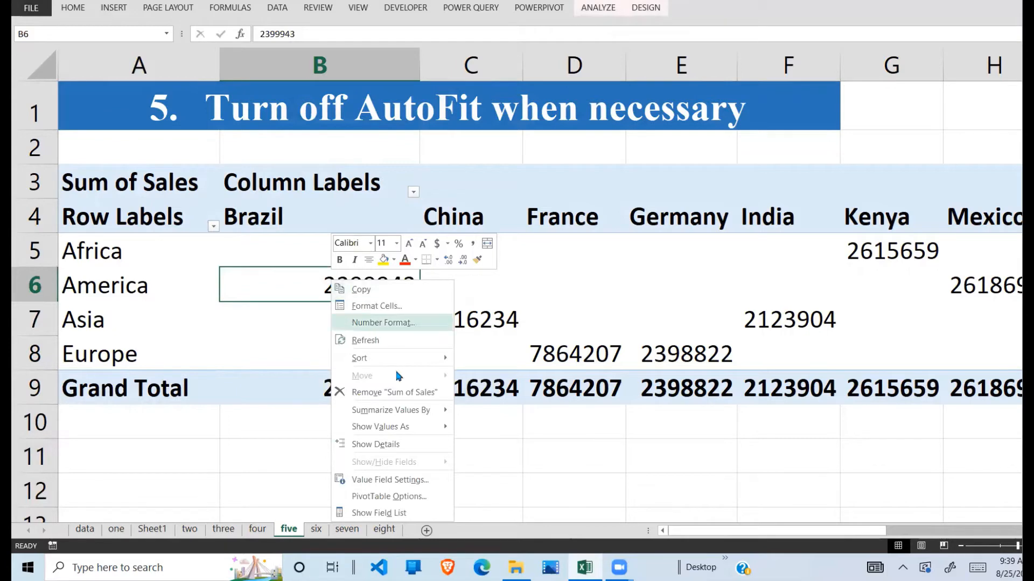
left_click(370, 497)
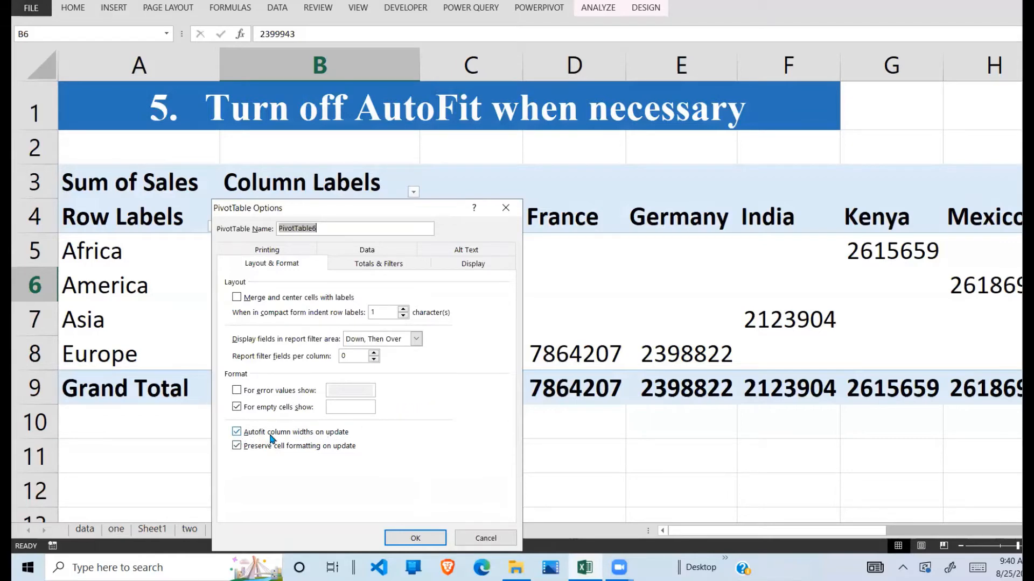
left_click(238, 433)
left_click(416, 539)
left_click(343, 316)
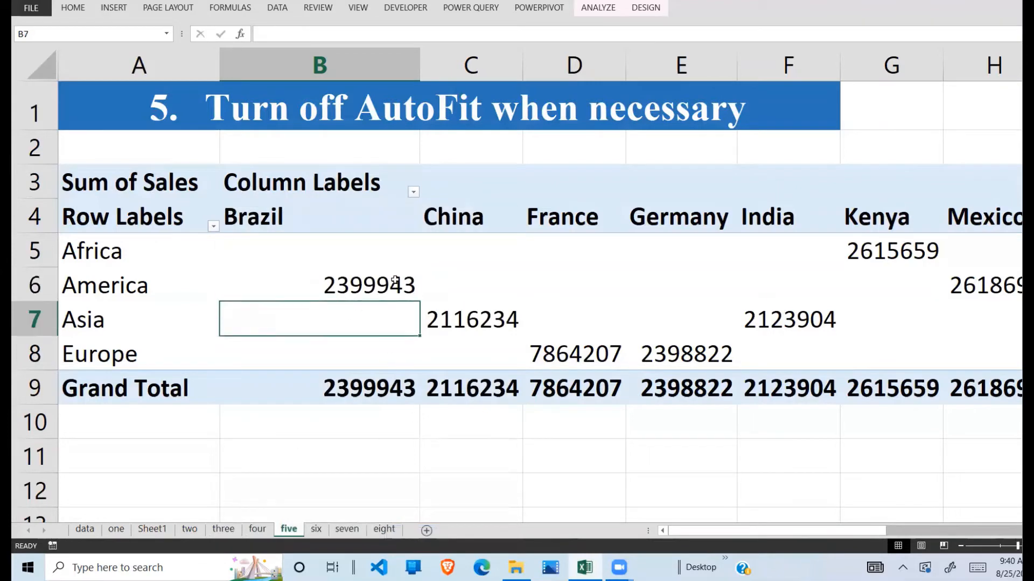
Narrow the Brazil column slightly and refresh the pivot table to test the width with AutoFit off.
left_click_drag(419, 68, 365, 69)
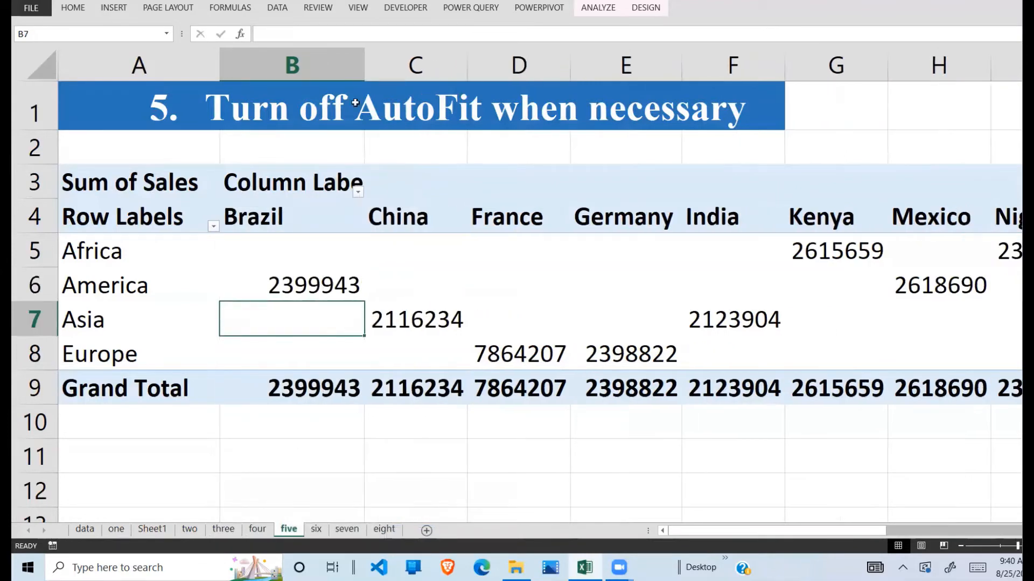
right_click(306, 272)
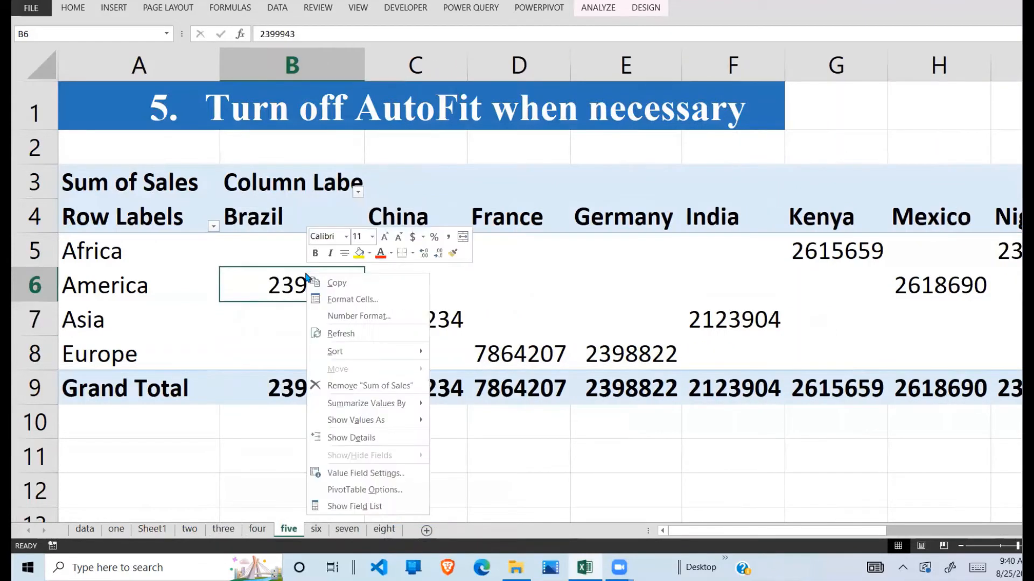
left_click(382, 334)
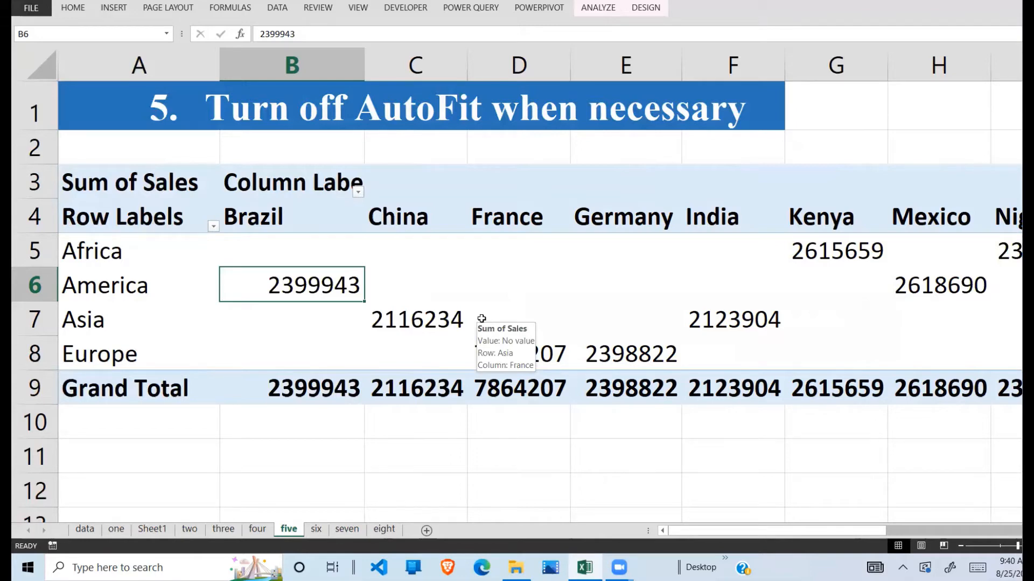
Switch to sheet six and examine the yearly sales listed under each region.
left_click(316, 529)
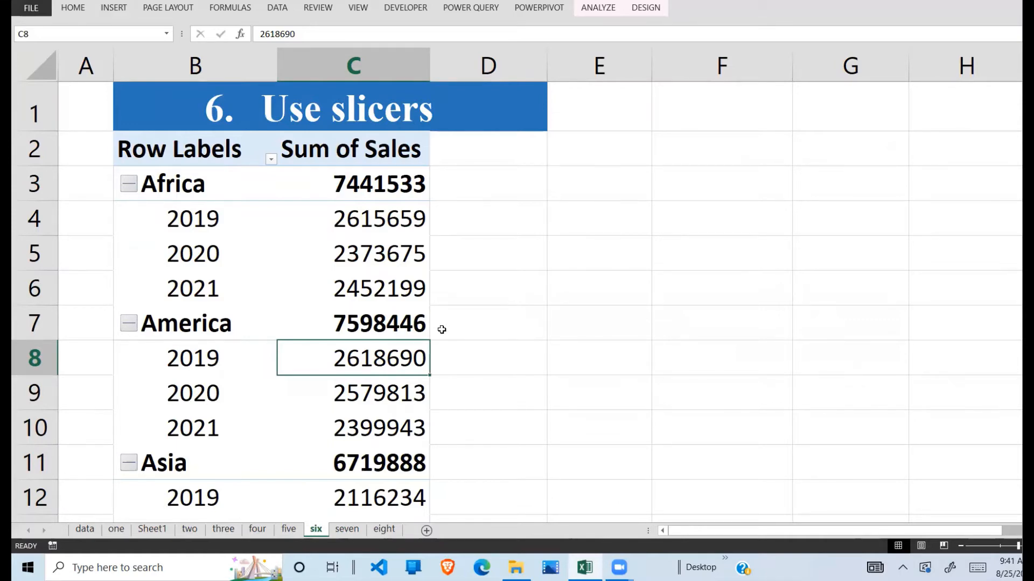
left_click(230, 206)
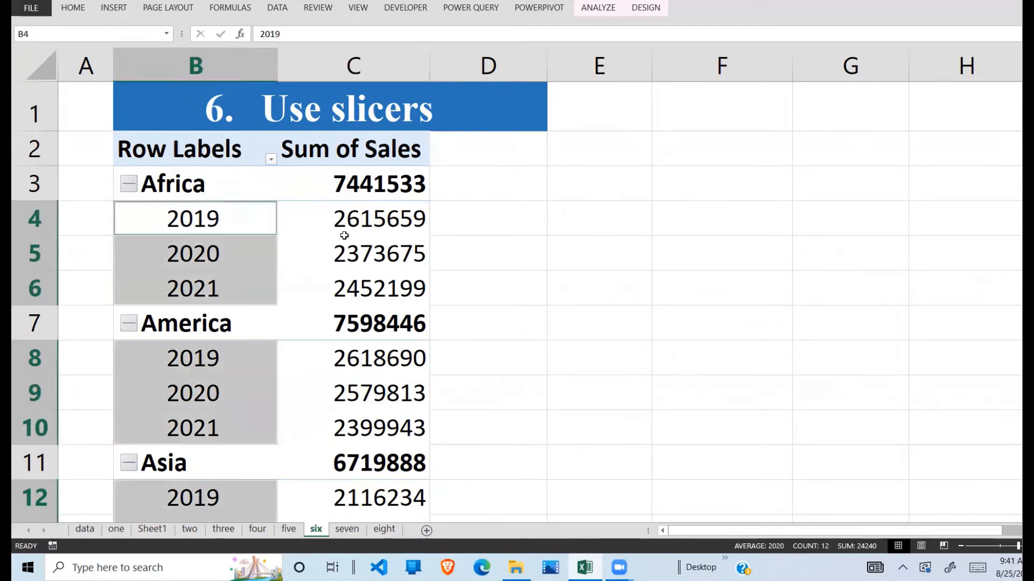
left_click(369, 228)
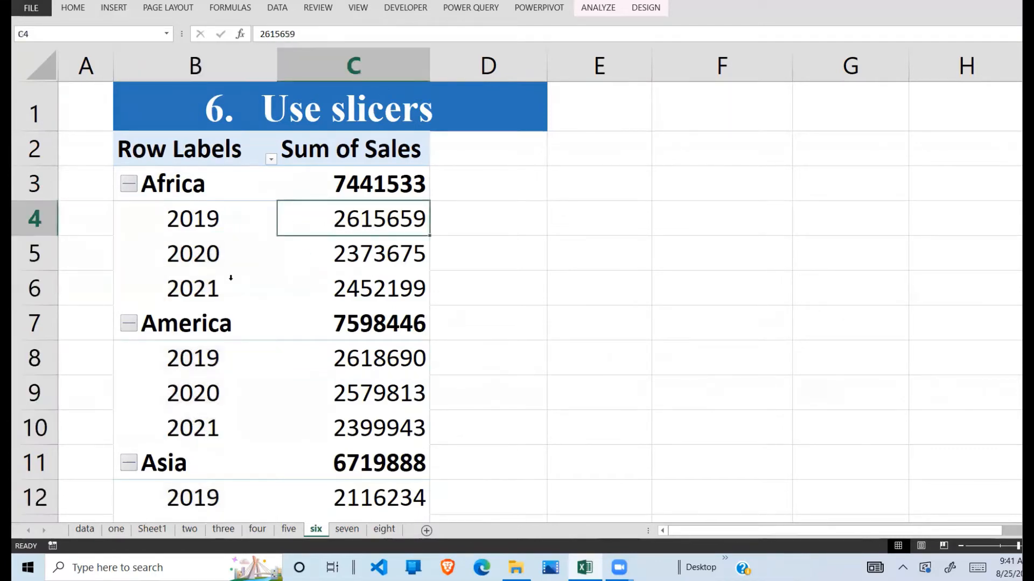
left_click(248, 273)
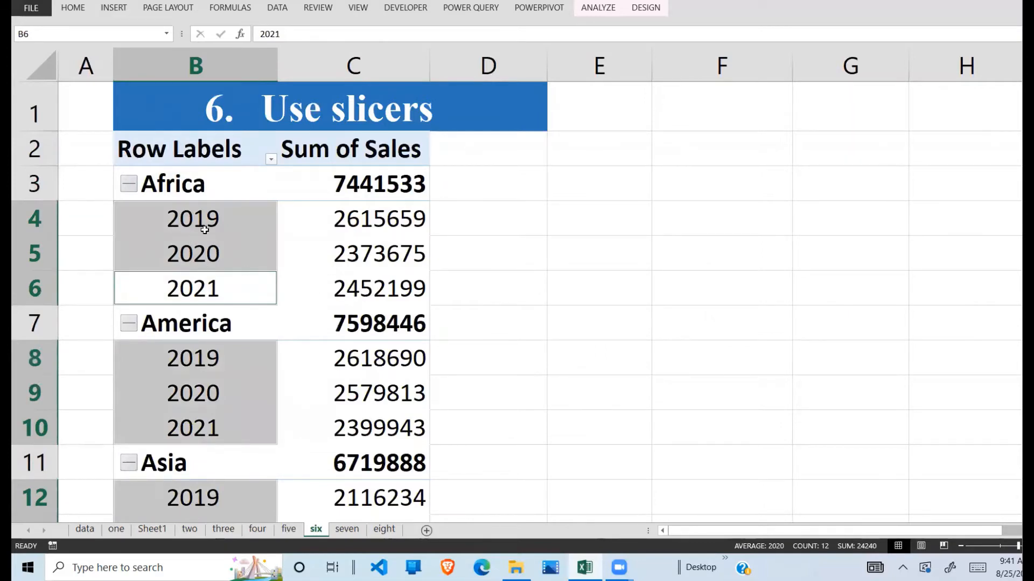
left_click(283, 265)
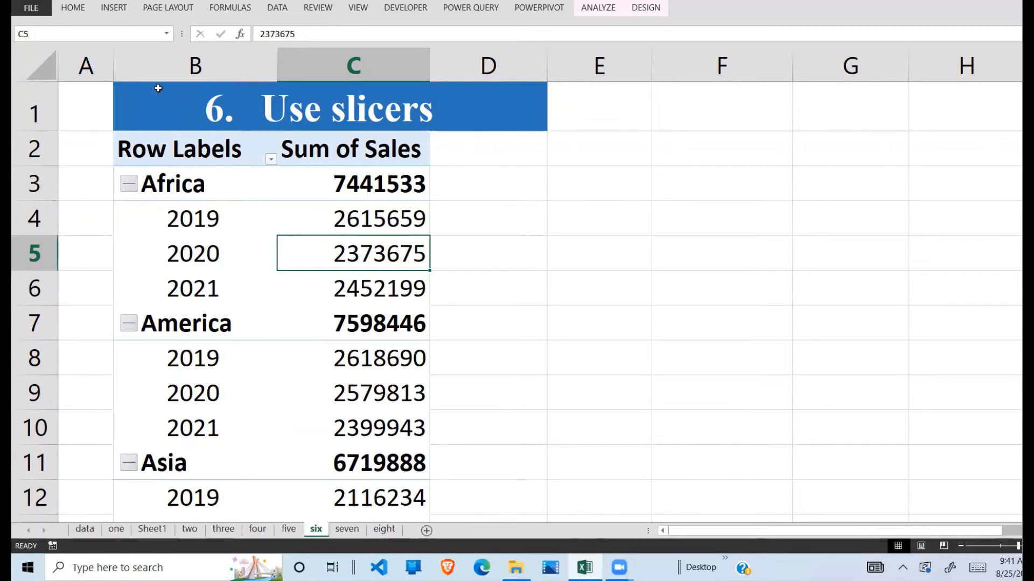
Insert a slicer for the Year field and place it beside the pivot table, clear of the sales column.
left_click(123, 12)
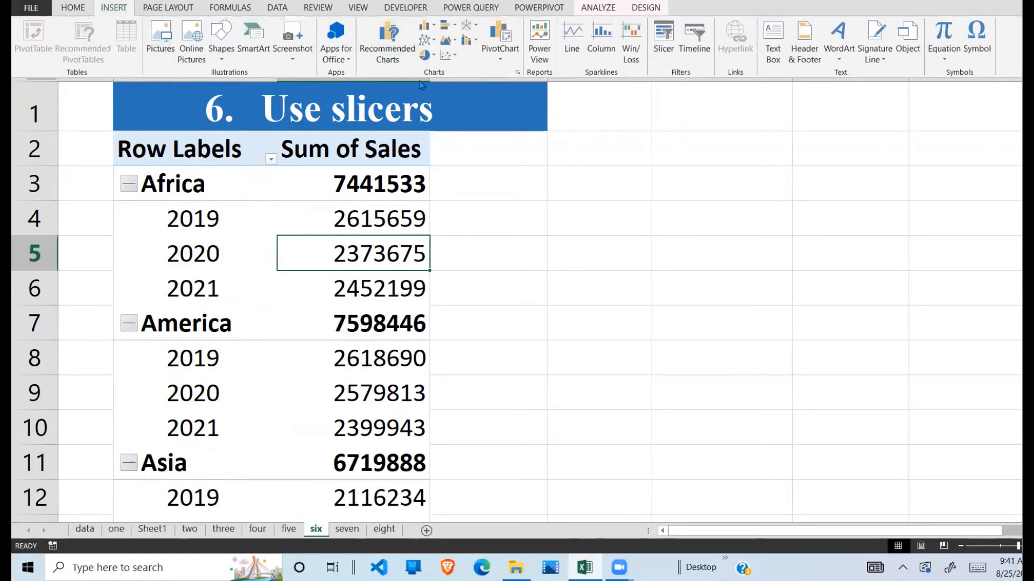
left_click(666, 52)
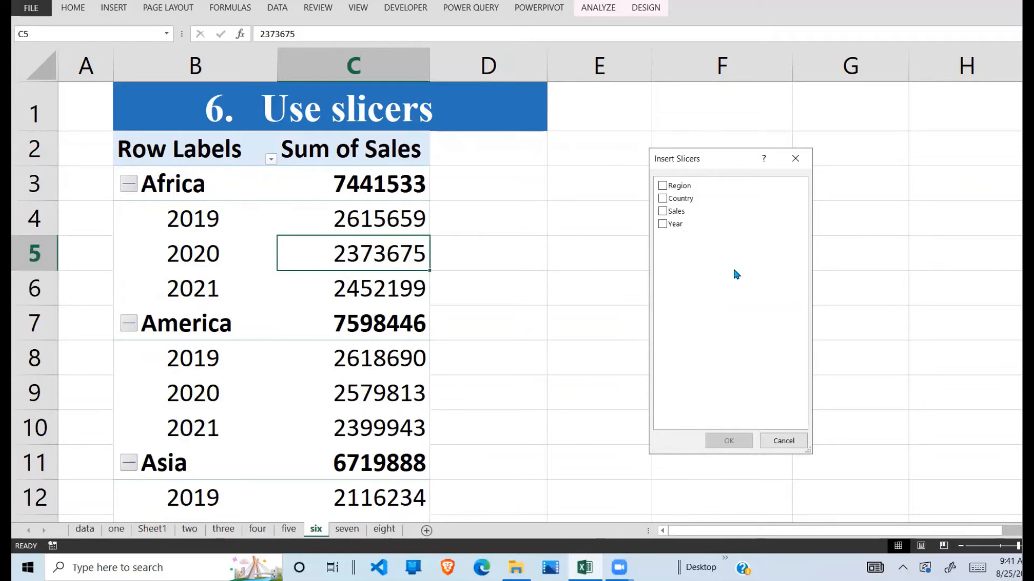
left_click_drag(718, 163, 605, 183)
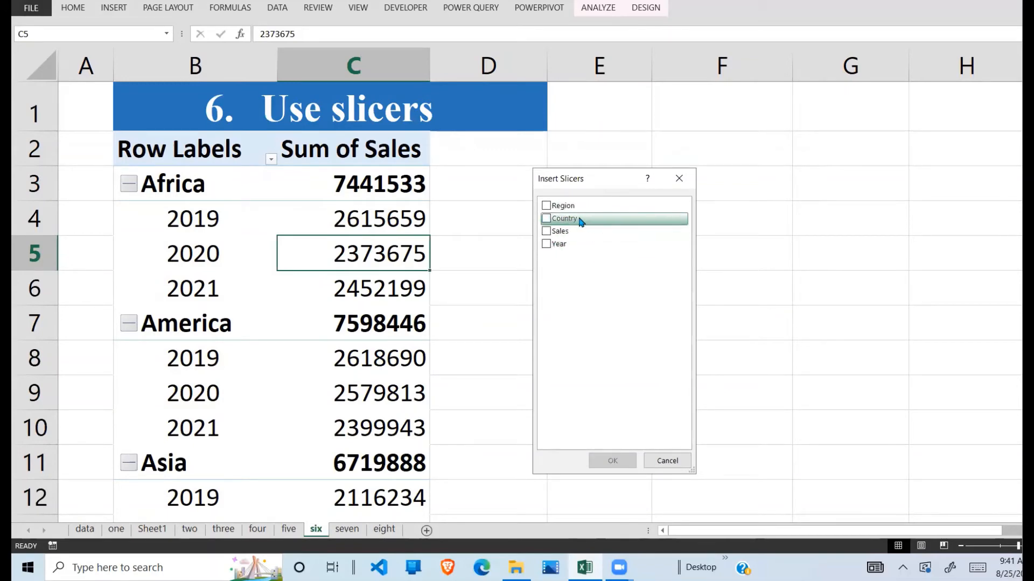
left_click(547, 244)
left_click(612, 461)
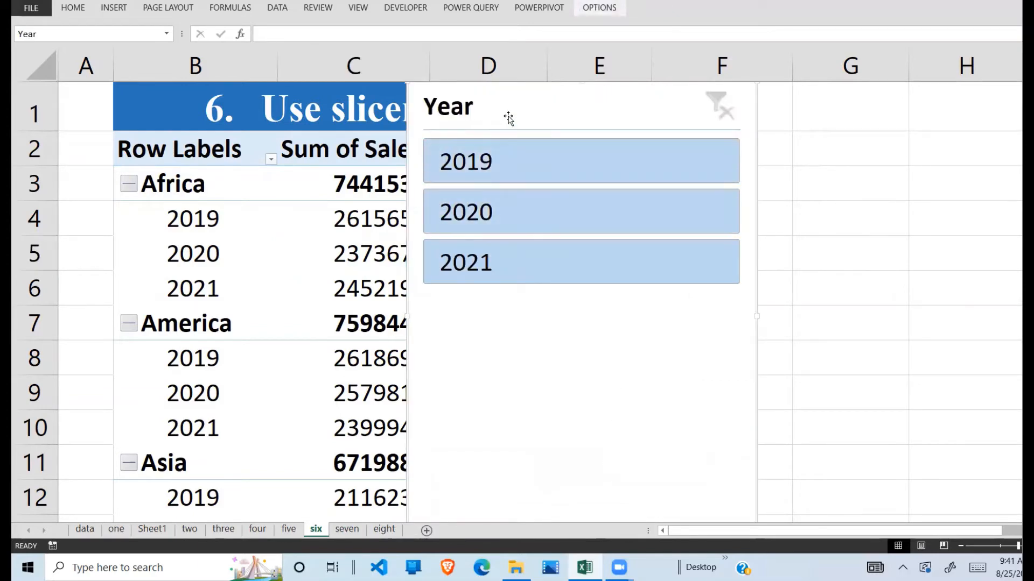
left_click_drag(559, 104, 625, 110)
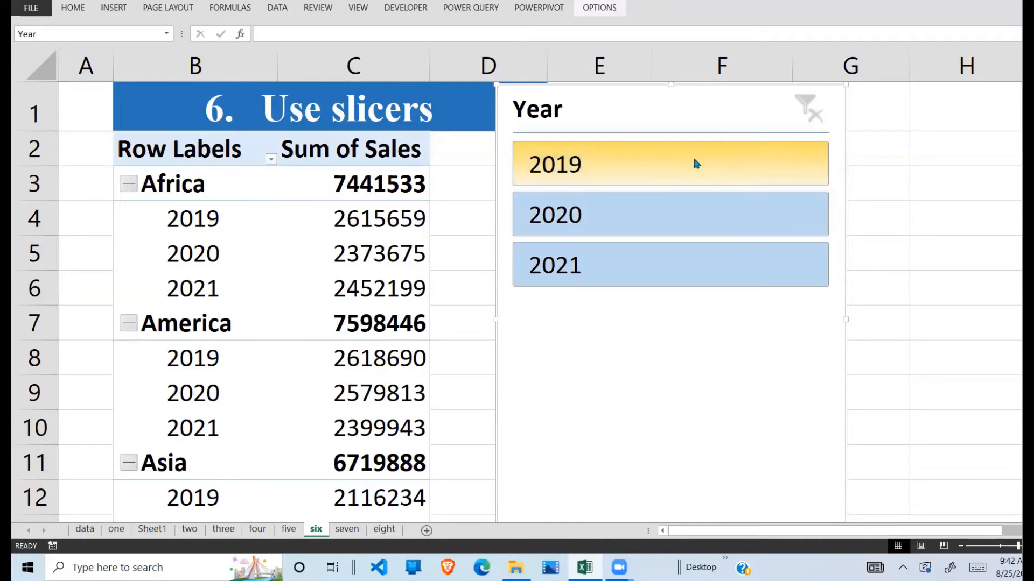
Filter the pivot table with the Year slicer, first by 2019 and after that by 2020.
left_click(675, 169)
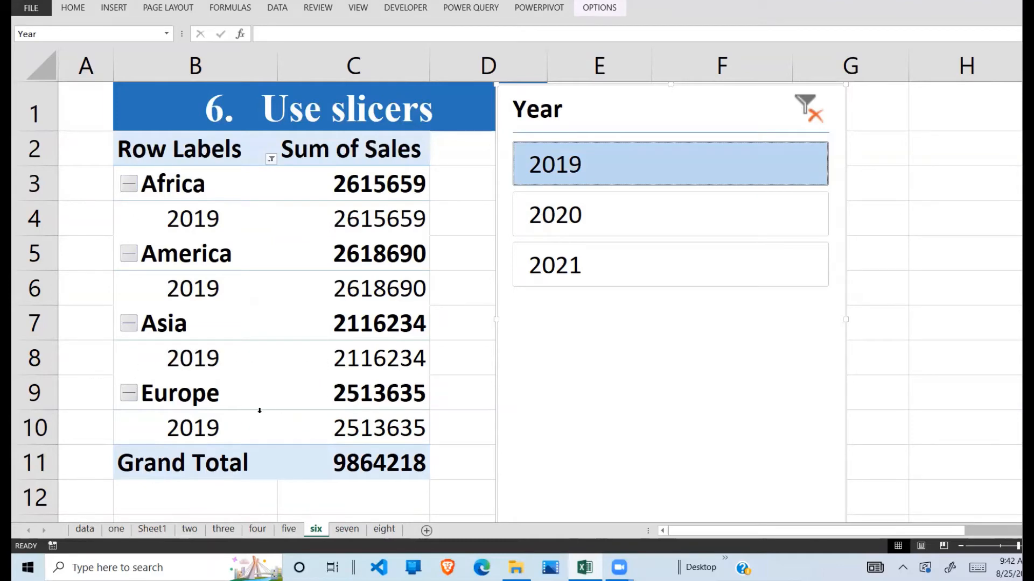
left_click(655, 214)
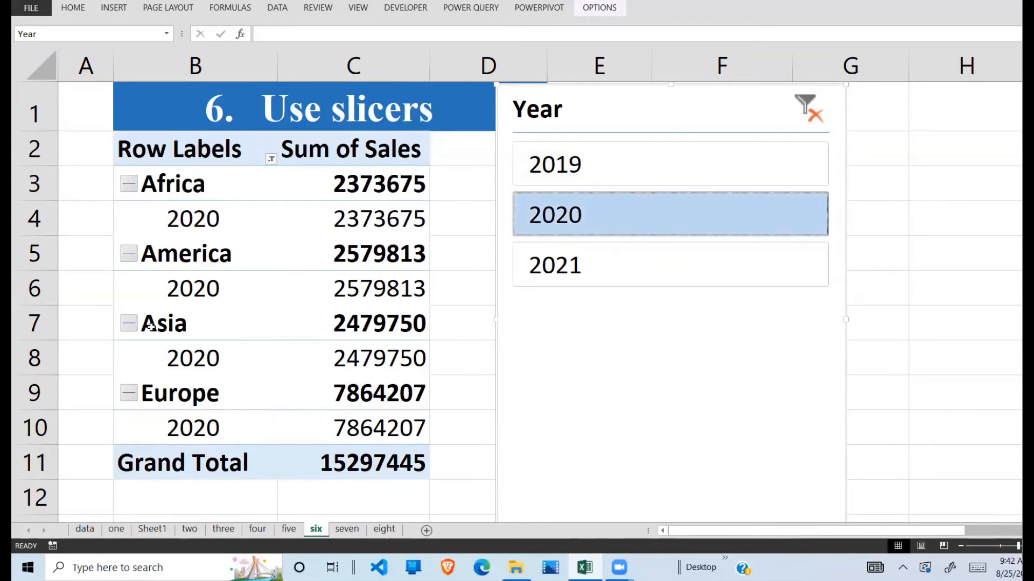
Filter the pivot table by 2021, go through 2019, 2020 and 2021 again, and clear the Year slicer filter.
left_click(590, 270)
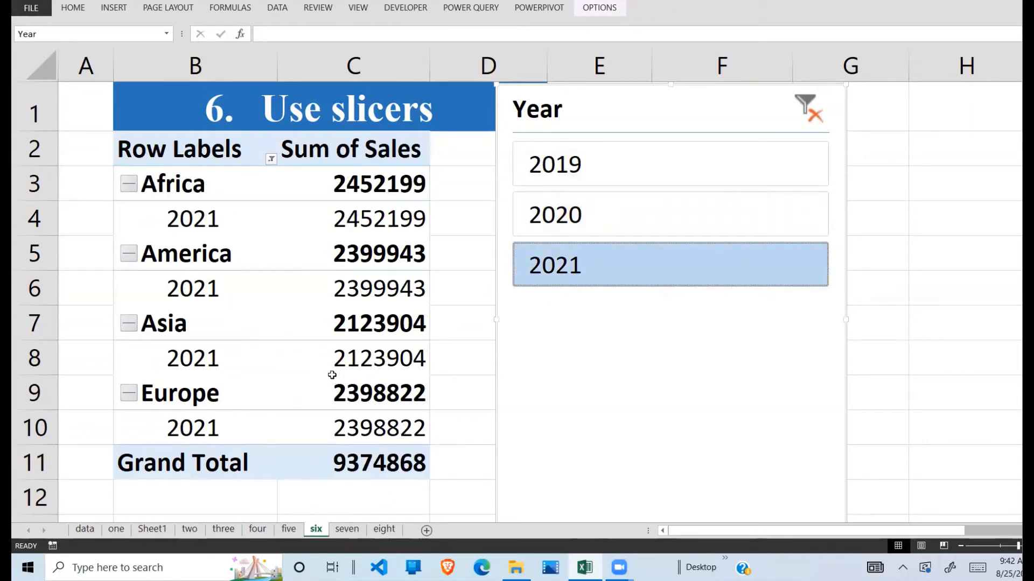
mouse_move(317, 367)
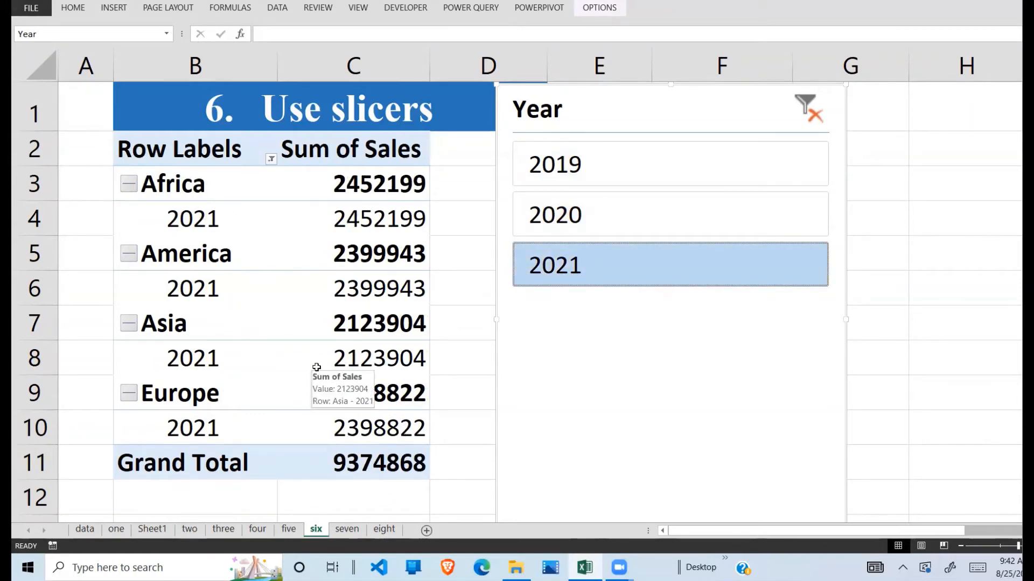
left_click(619, 159)
left_click(574, 221)
left_click(560, 262)
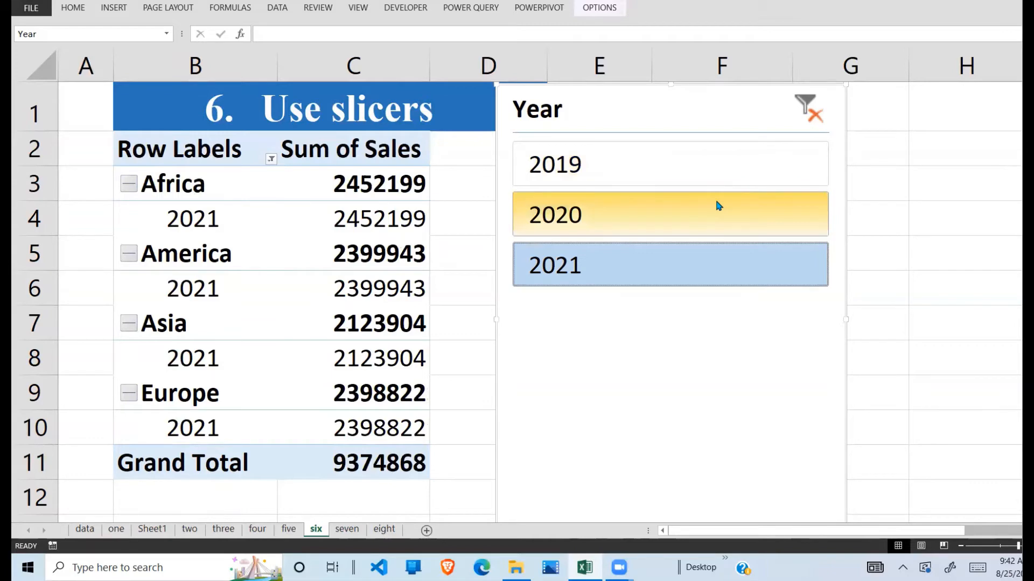
left_click(826, 126)
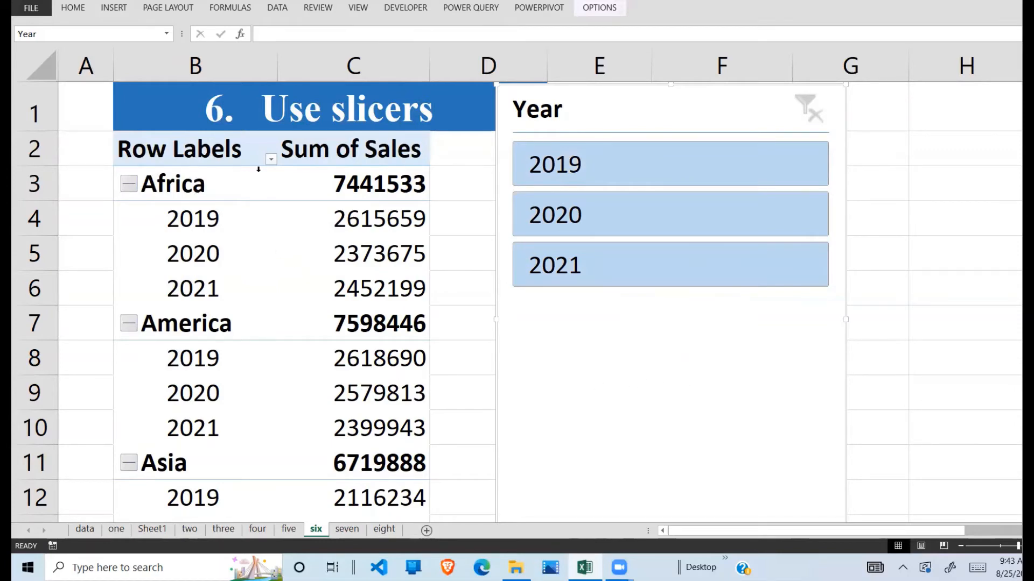
Filter the pivot table with the Year slicer by 2020, 2021 and 2019 in turn, and clear the filter.
left_click(114, 7)
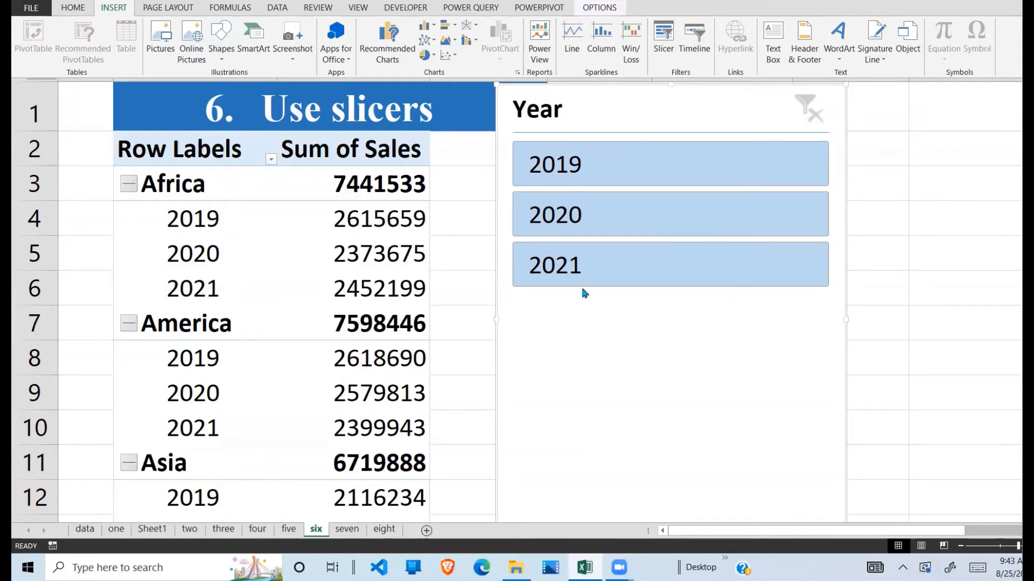
left_click(641, 163)
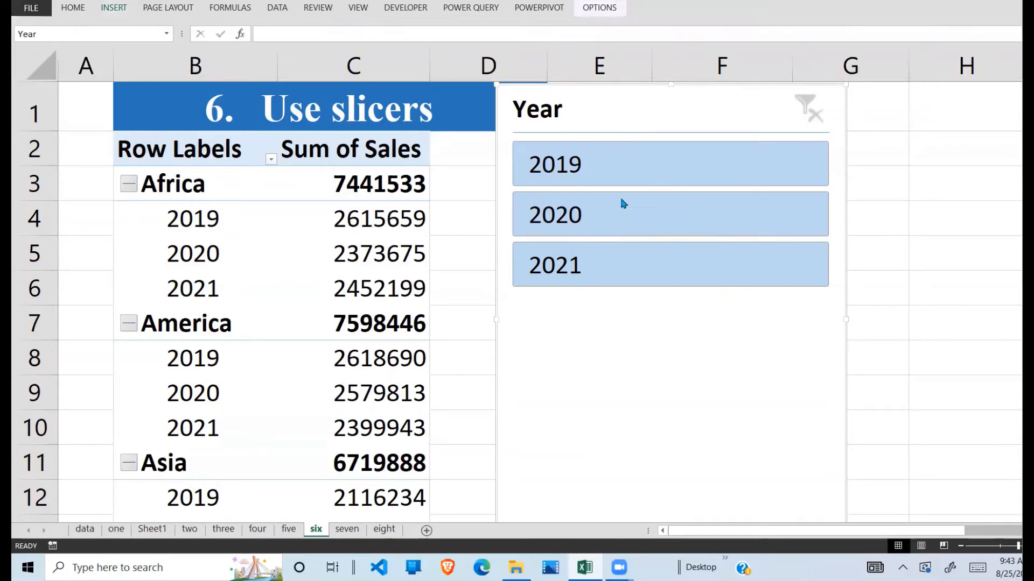
left_click(592, 231)
left_click(581, 271)
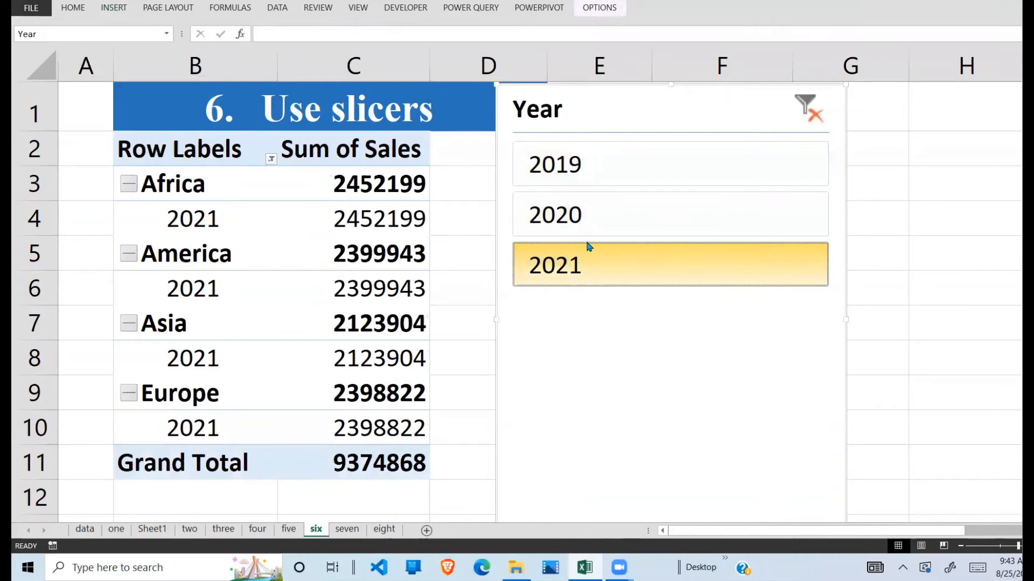
left_click(593, 168)
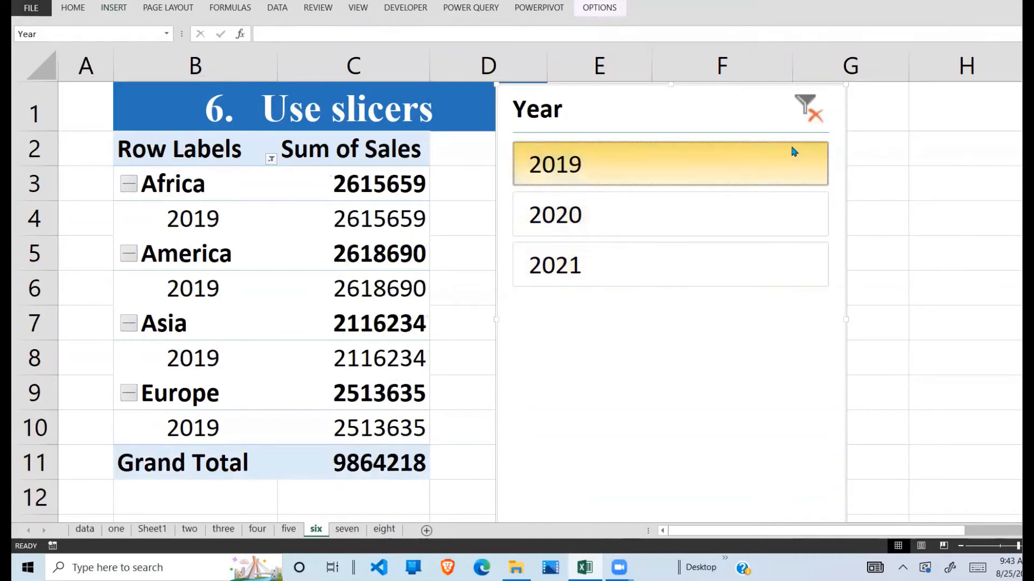
left_click(817, 122)
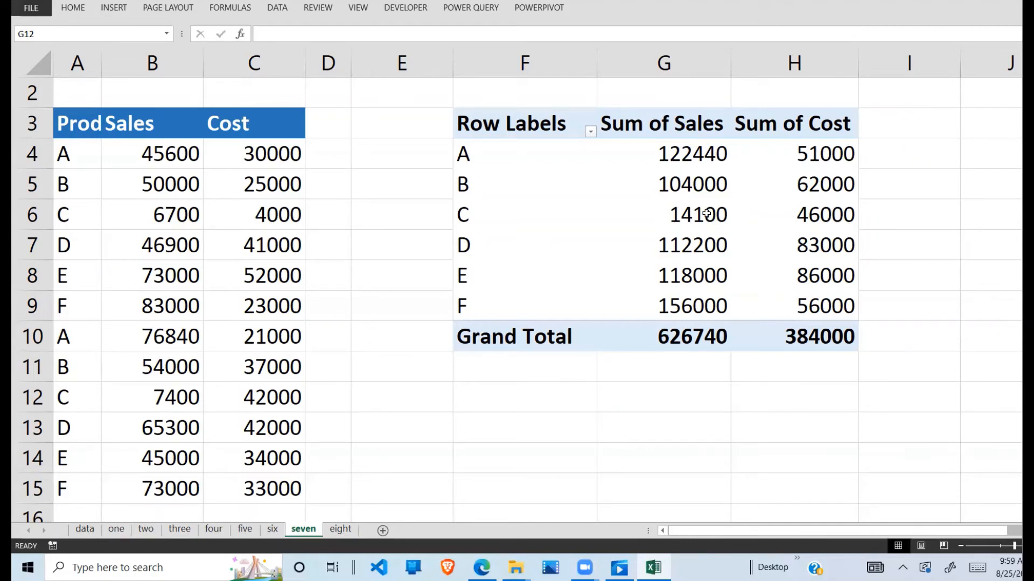
Start a new calculated field for the product pivot table on sheet seven and name it Profit.
left_click(685, 213)
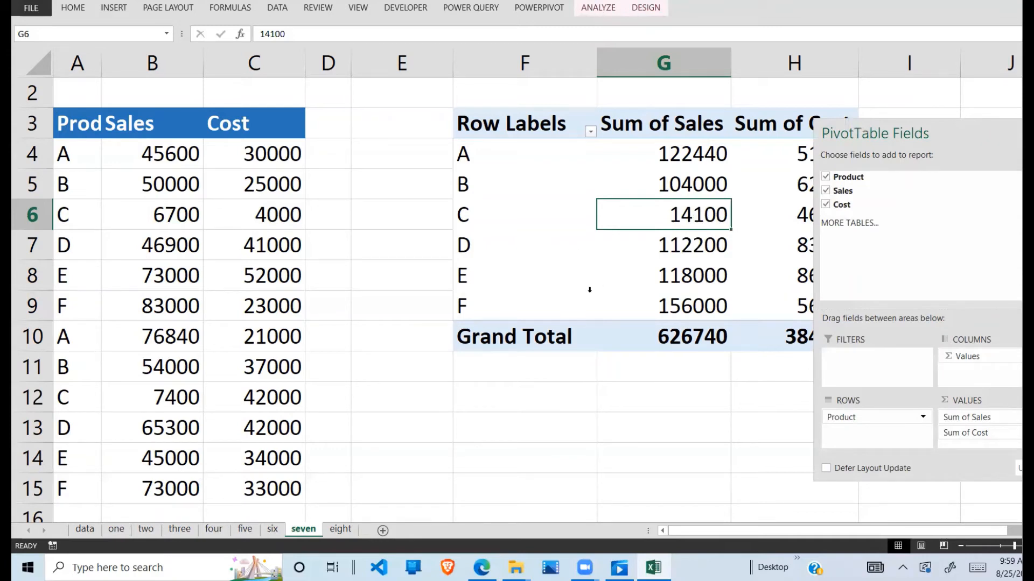
left_click(586, 374)
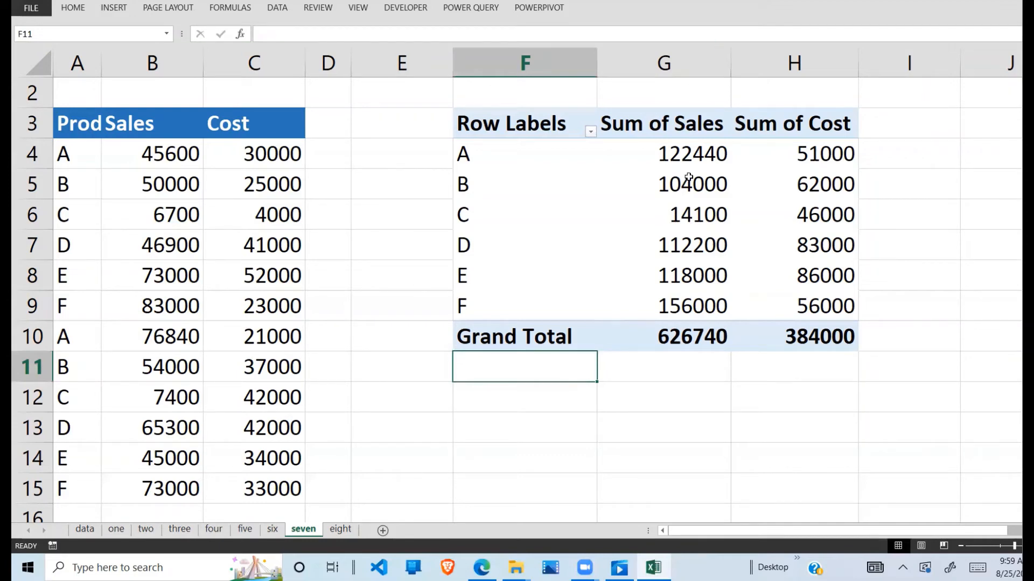
left_click(701, 203)
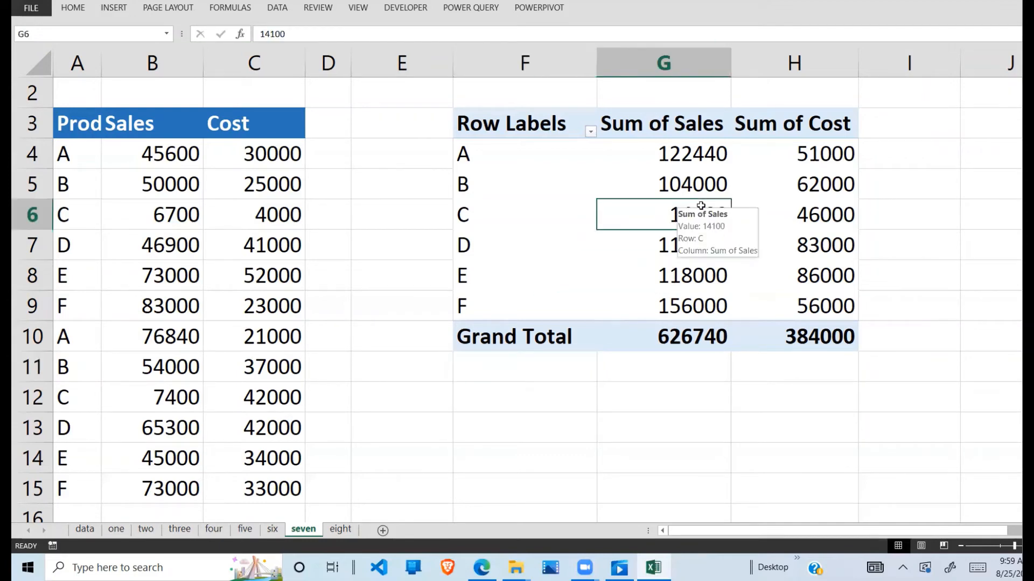
left_click(601, 9)
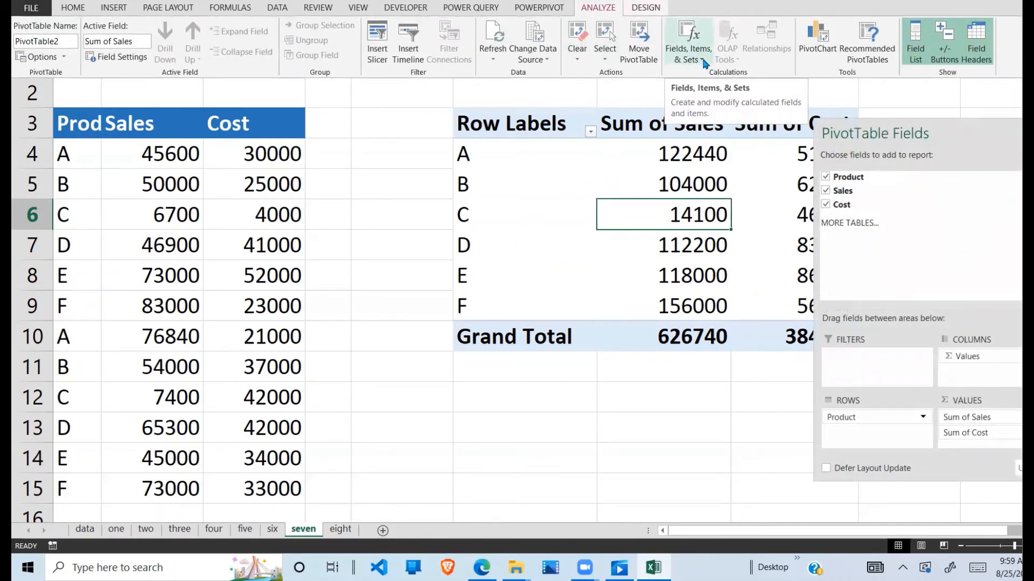
left_click(702, 61)
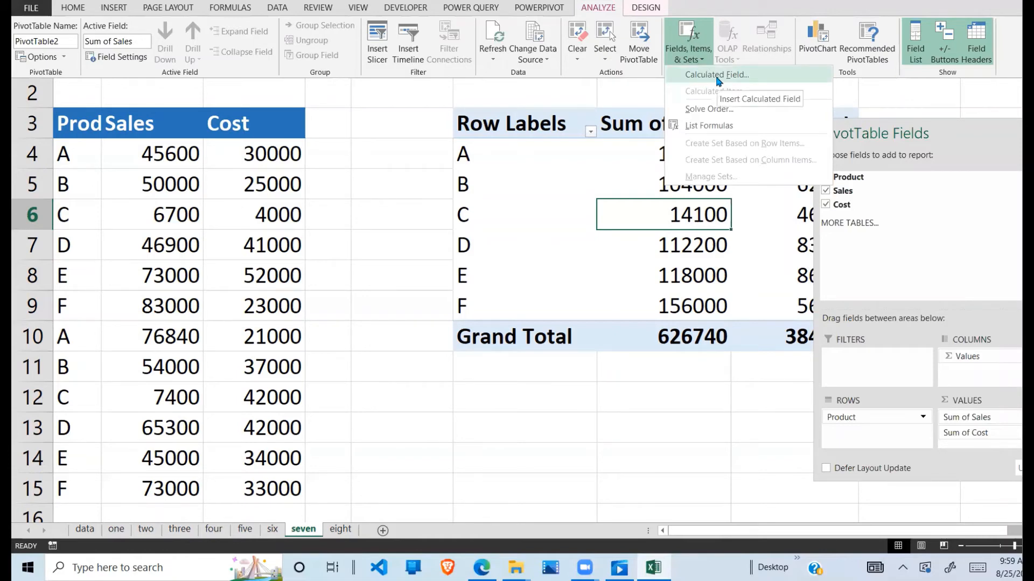
left_click(719, 77)
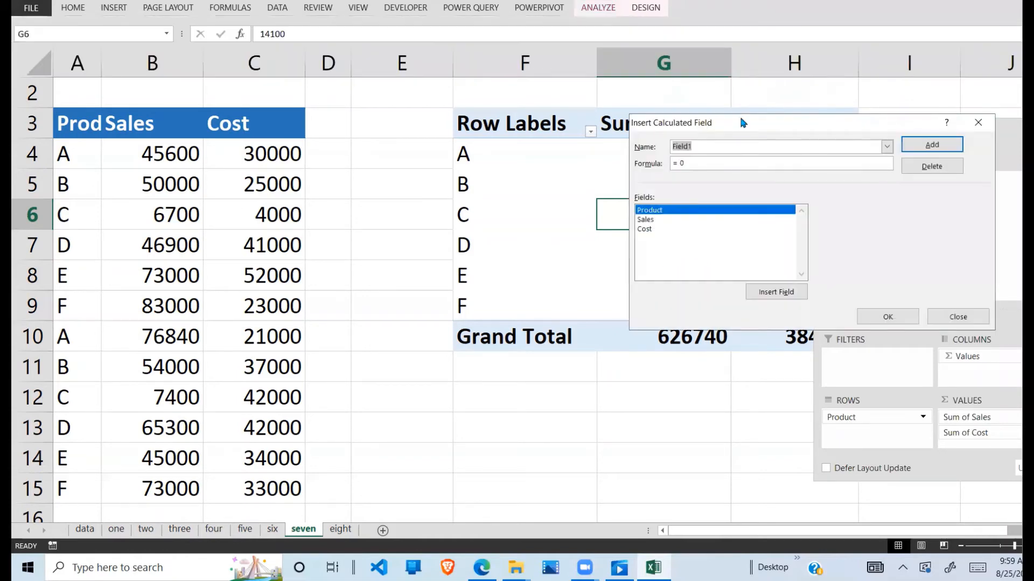
left_click_drag(731, 123, 584, 108)
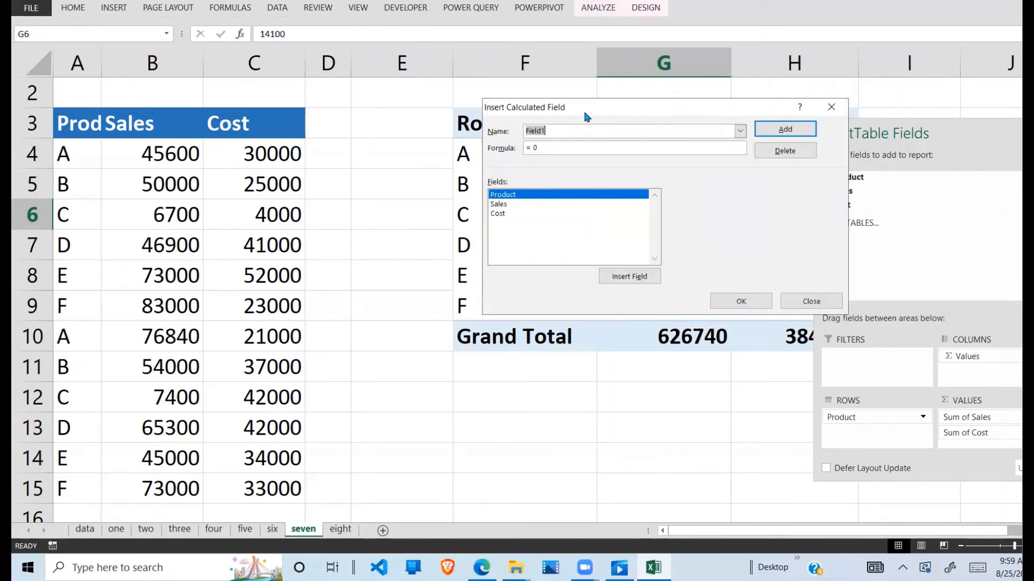
left_click(558, 132)
key("BackSpace")
key("BackSpace")
key("BackSpace")
key("BackSpace")
key("BackSpace")
key("BackSpace")
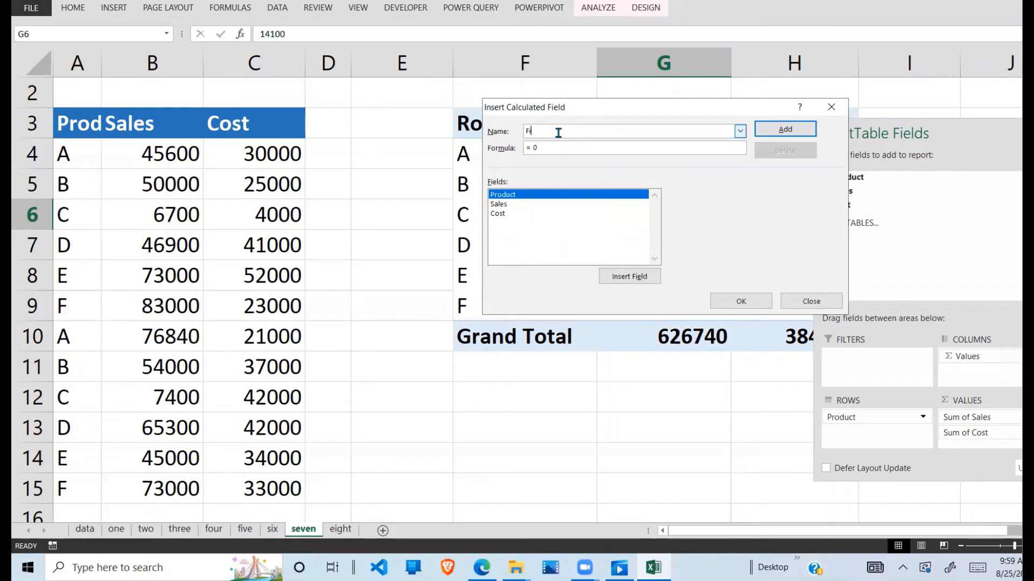
type("Profit")
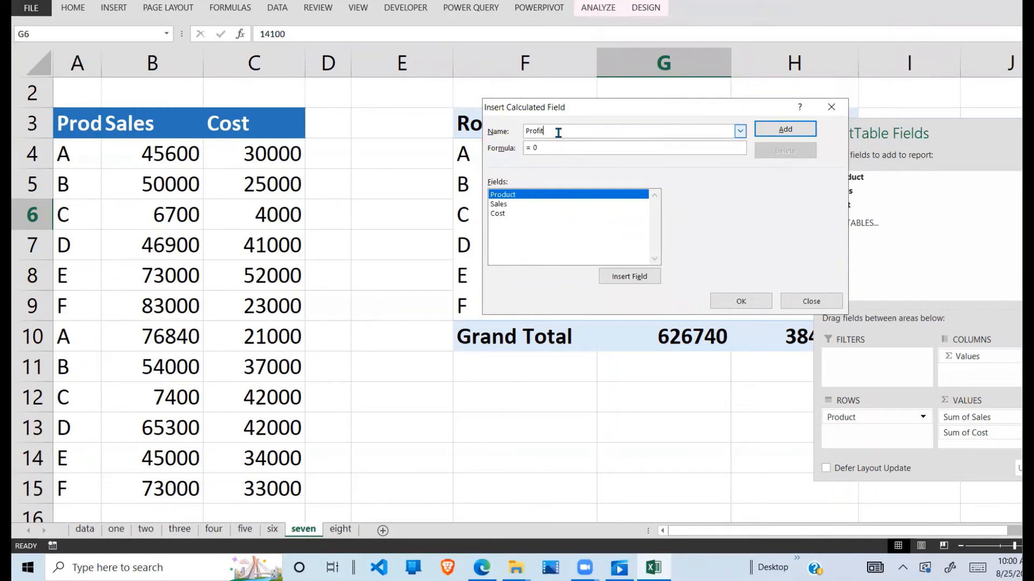
Set the Profit formula to Sales minus Cost and add the calculated field to the pivot table.
left_click(561, 146)
key("BackSpace")
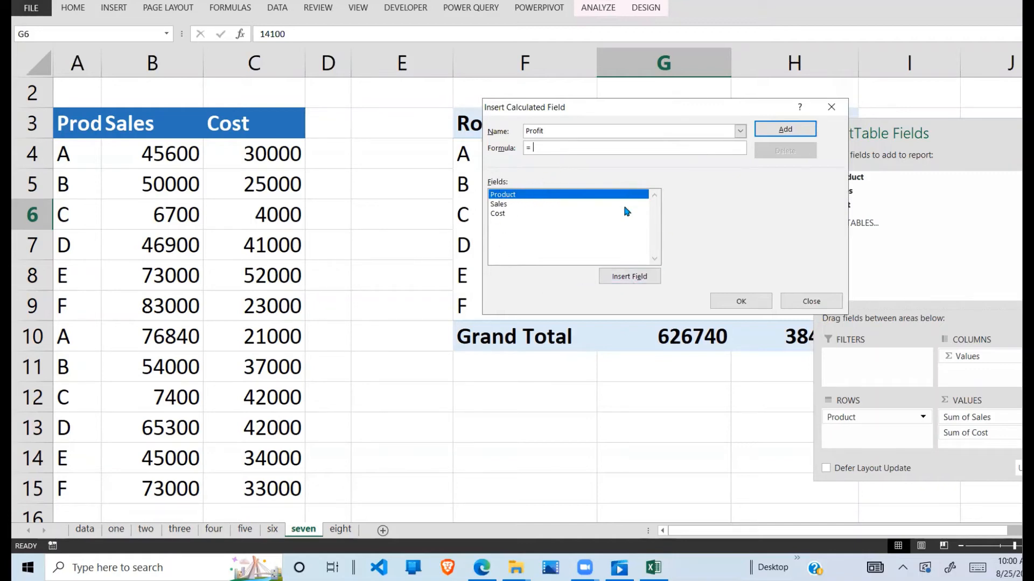
left_click(506, 206)
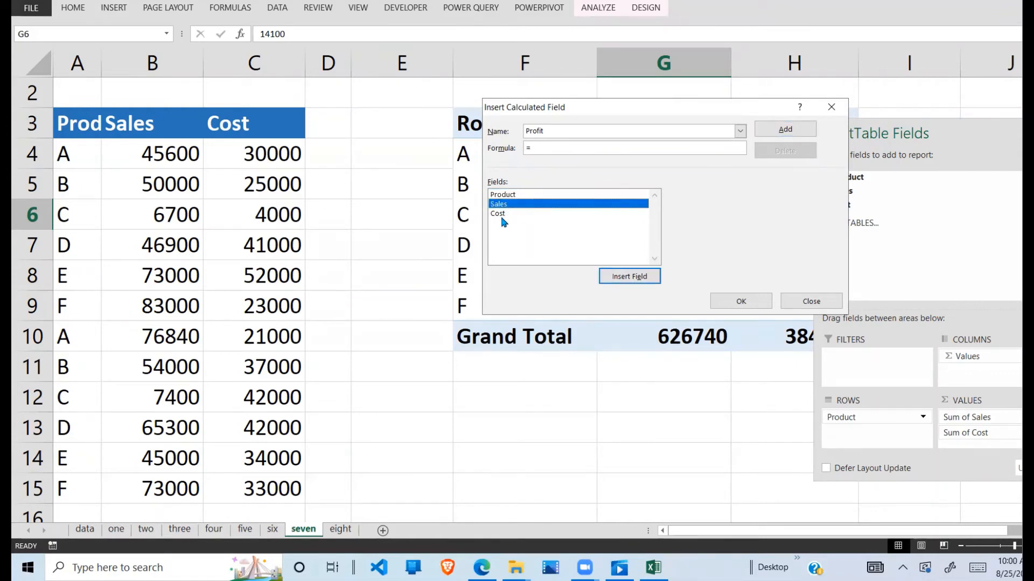
left_click(508, 216)
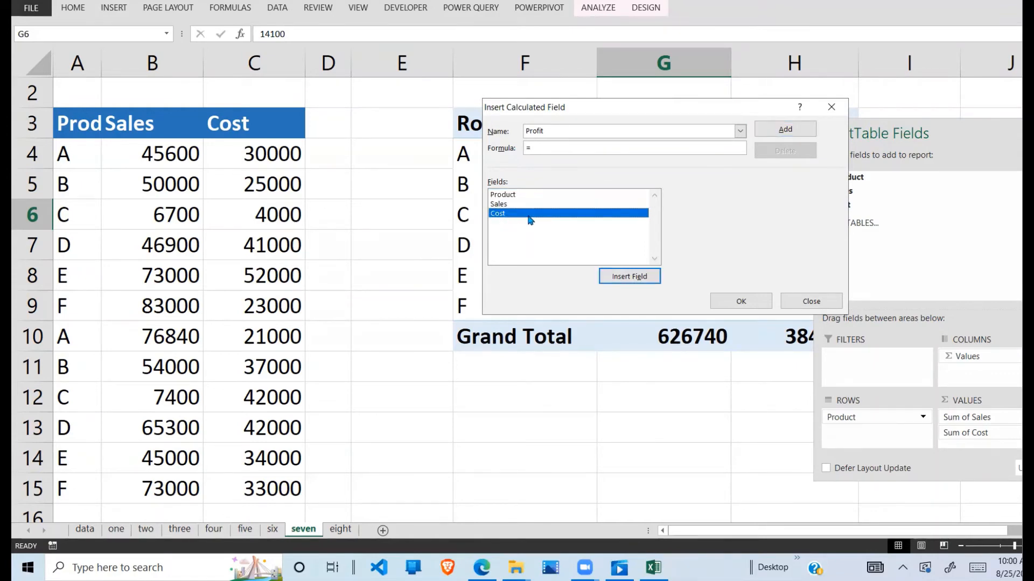
left_click(501, 204)
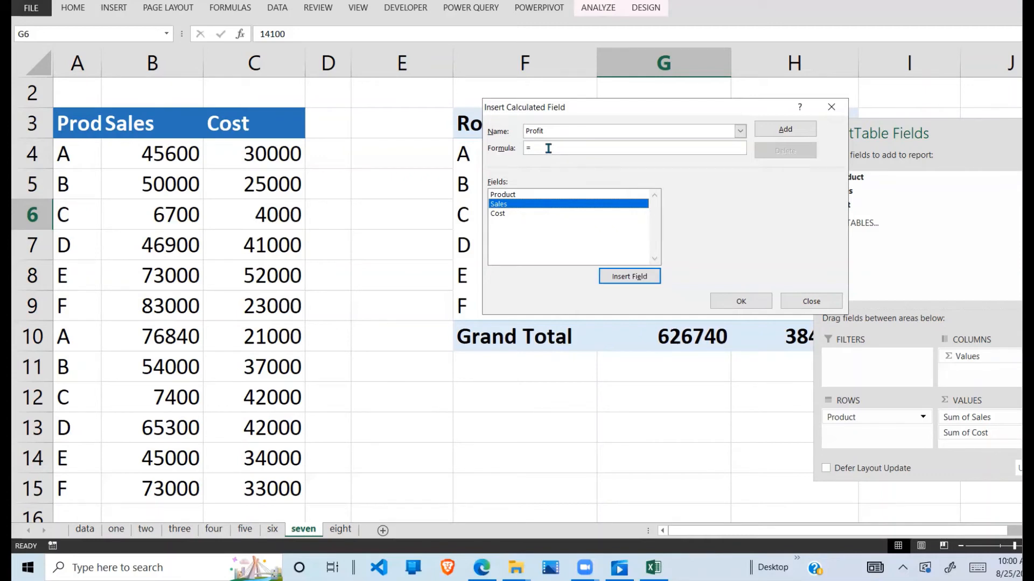
left_click(628, 278)
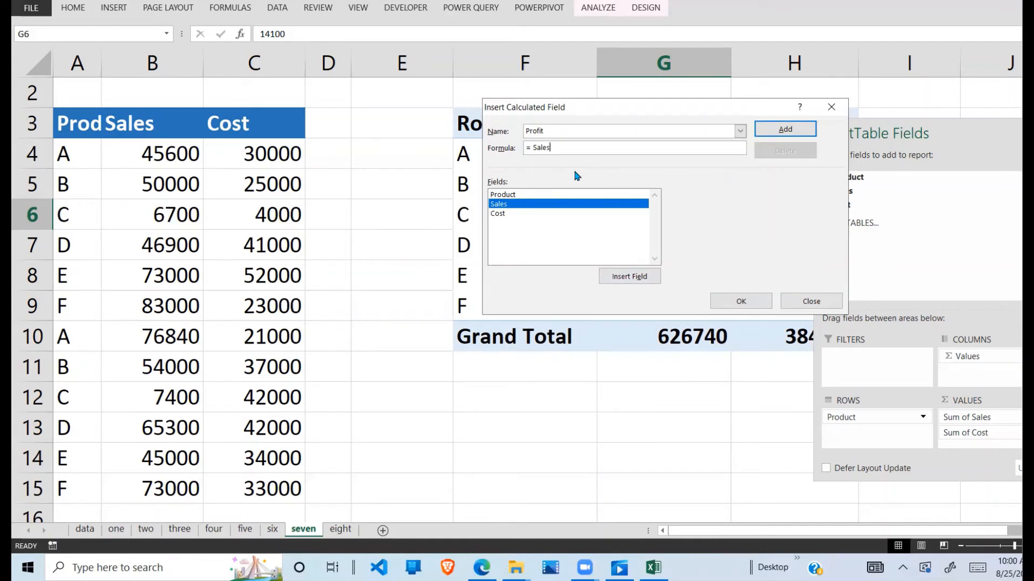
type("-")
left_click(516, 215)
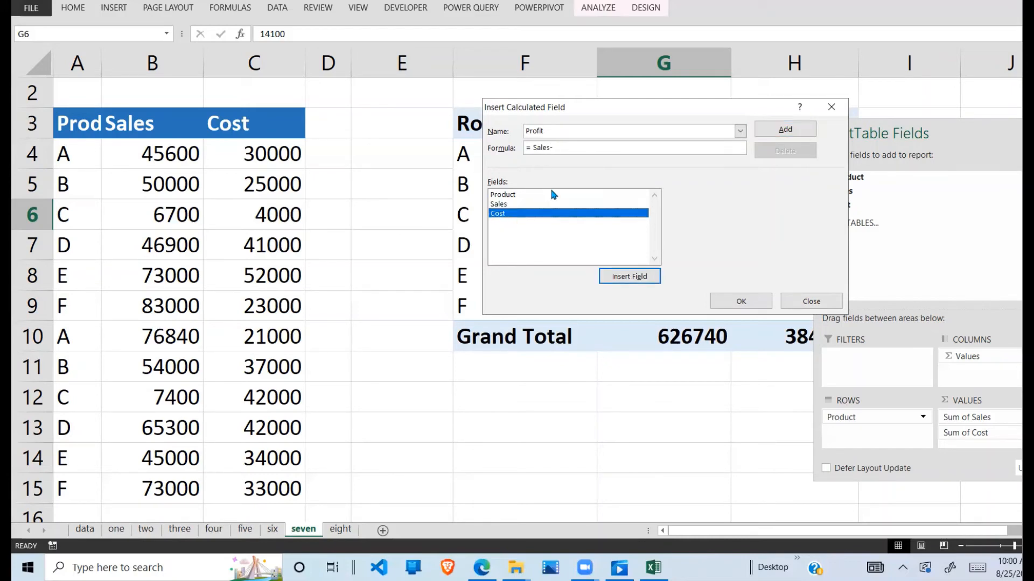
left_click(633, 277)
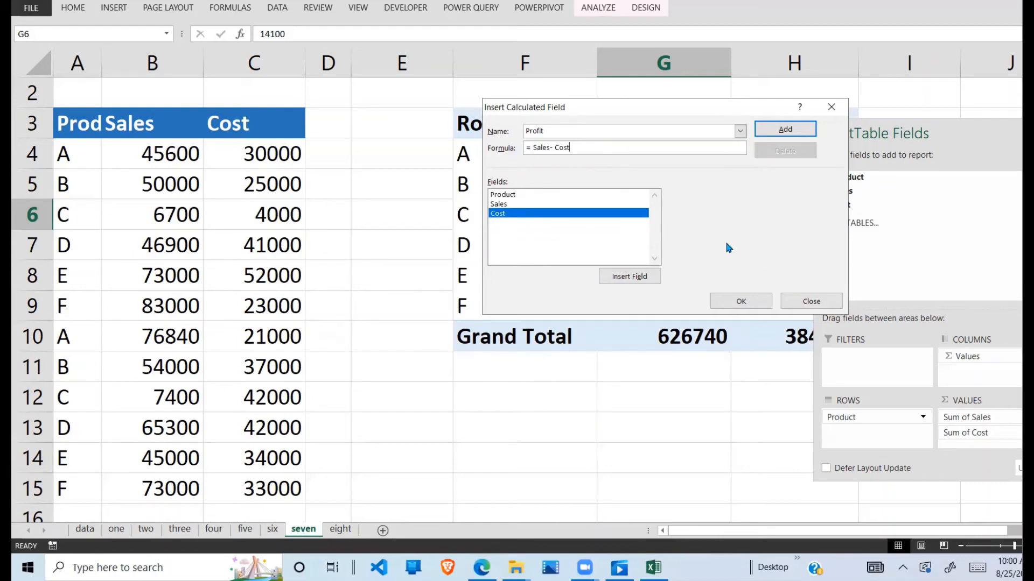
left_click(743, 303)
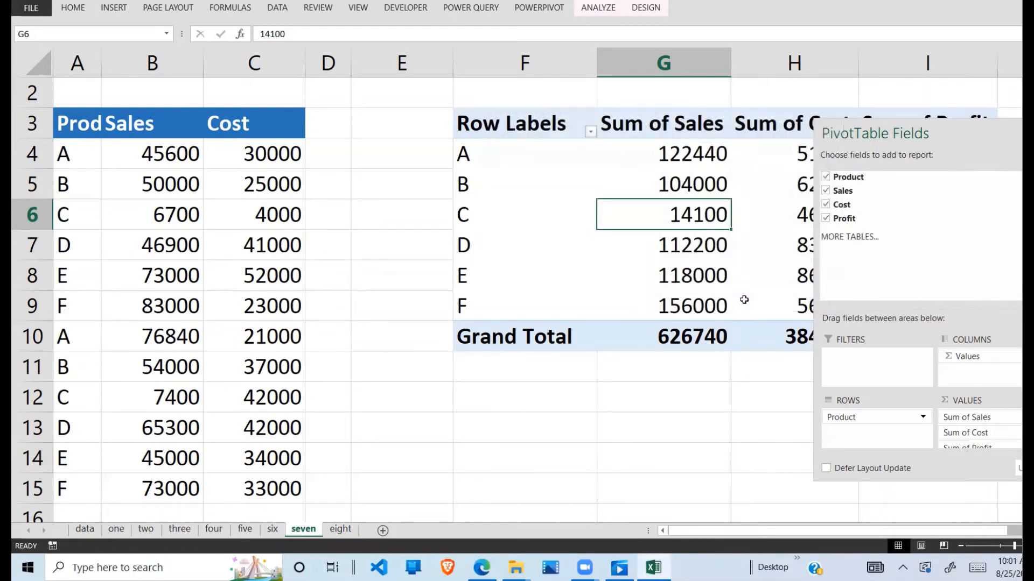
Move the field list away from the pivot table and compare product A's sales, cost and profit.
left_click(677, 391)
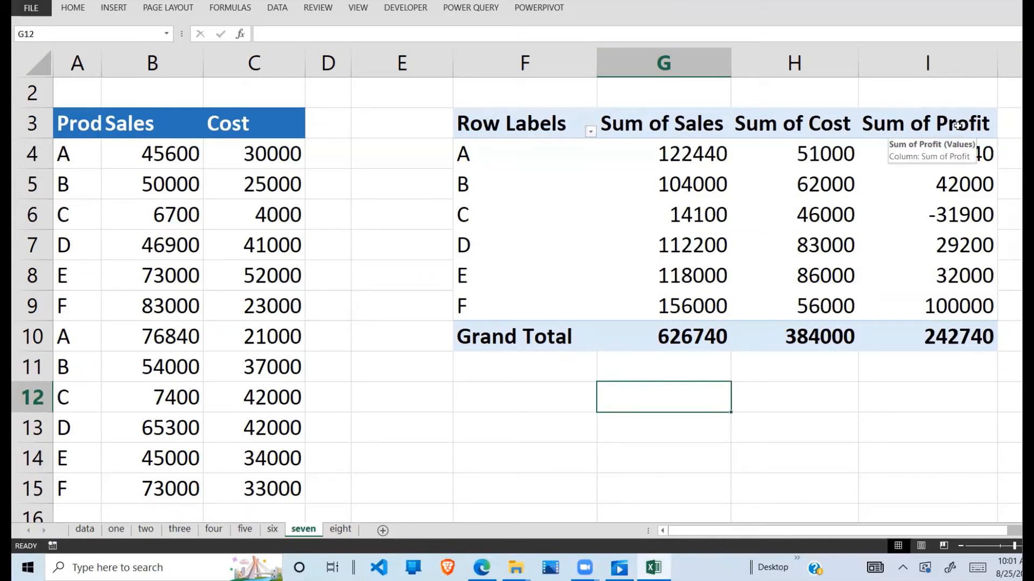
left_click(967, 205)
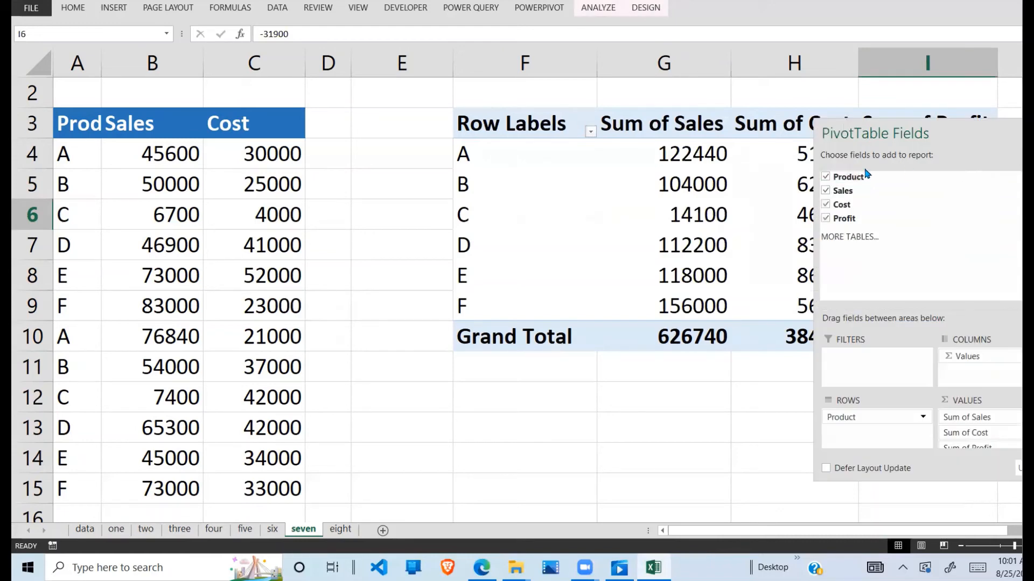
left_click_drag(980, 128, 334, 120)
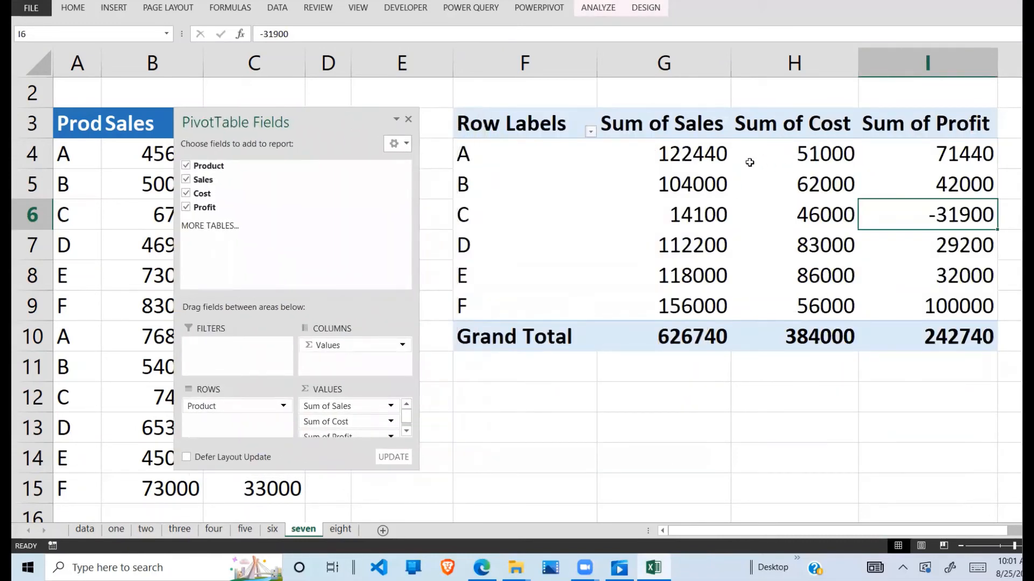
mouse_move(673, 155)
mouse_move(846, 158)
mouse_move(957, 159)
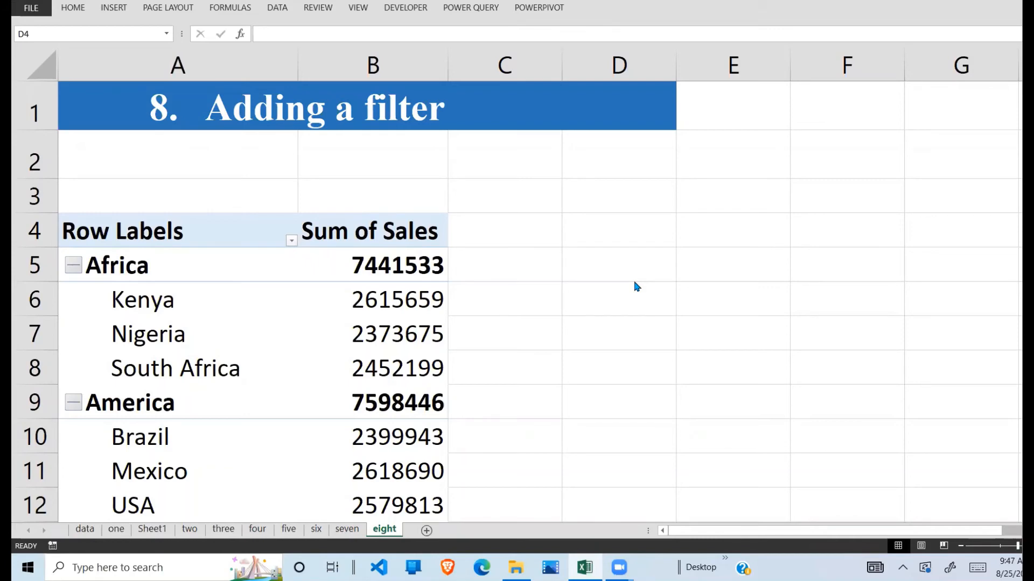
Examine the blank range A2:B3 above the pivot table on sheet eight as the place for a filter.
left_click(356, 166)
left_click(178, 165)
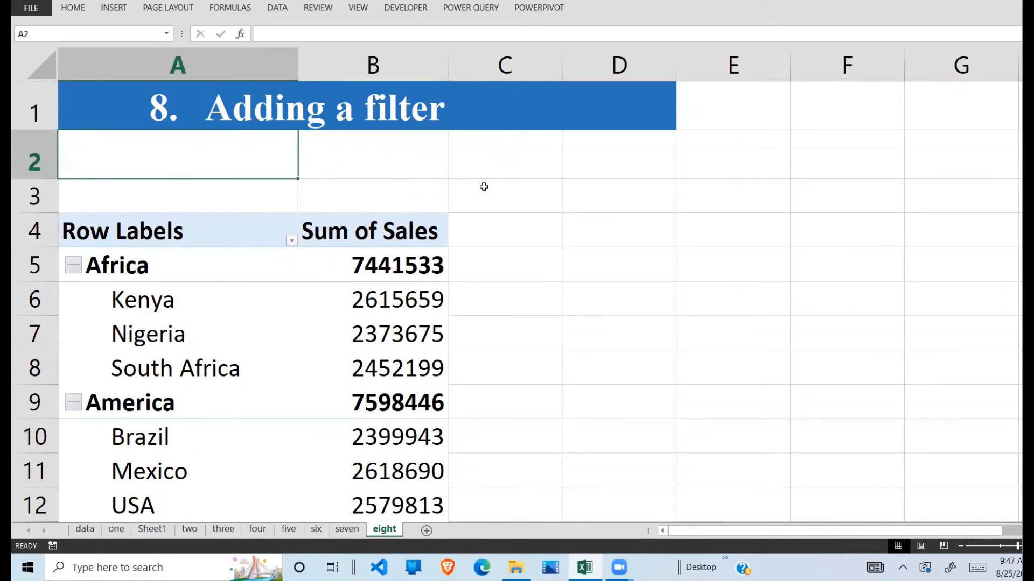
left_click(483, 186)
left_click(268, 162)
left_click(396, 160)
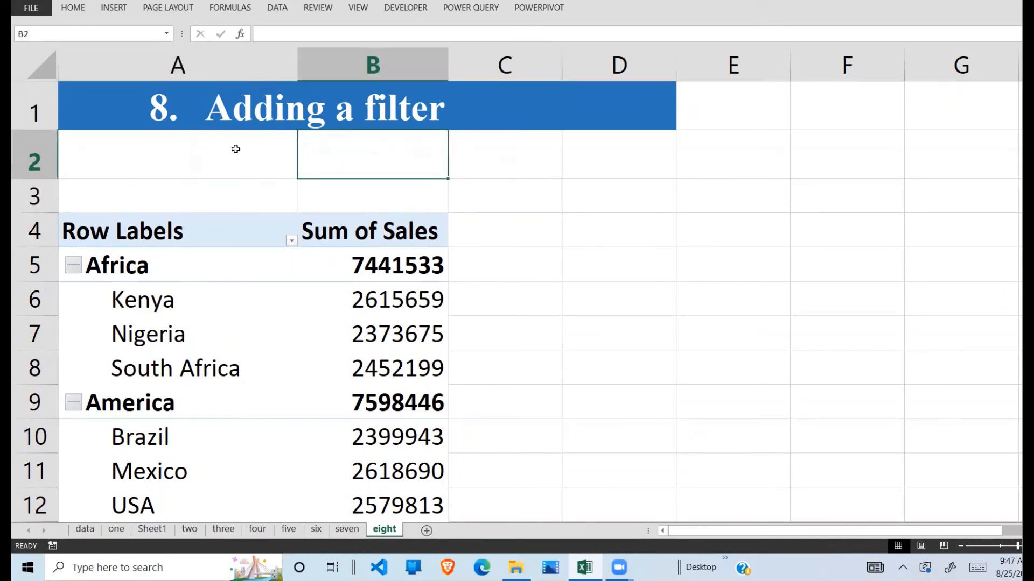
left_click_drag(232, 151, 415, 190)
left_click_drag(216, 159, 410, 185)
left_click_drag(236, 168, 387, 187)
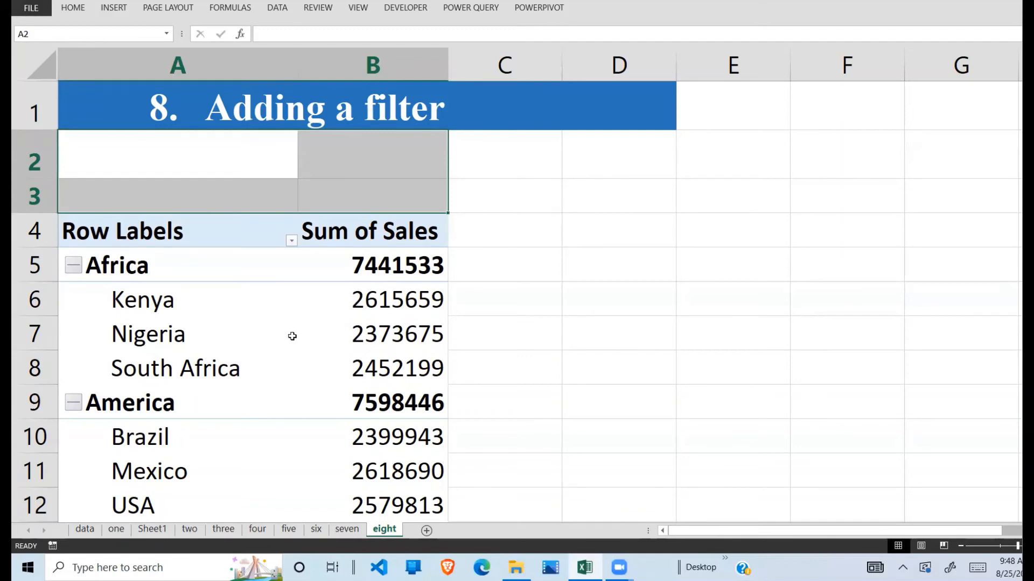
Move the field list fully into view beside the pivot table on sheet eight, and close it.
left_click(265, 346)
left_click(165, 269)
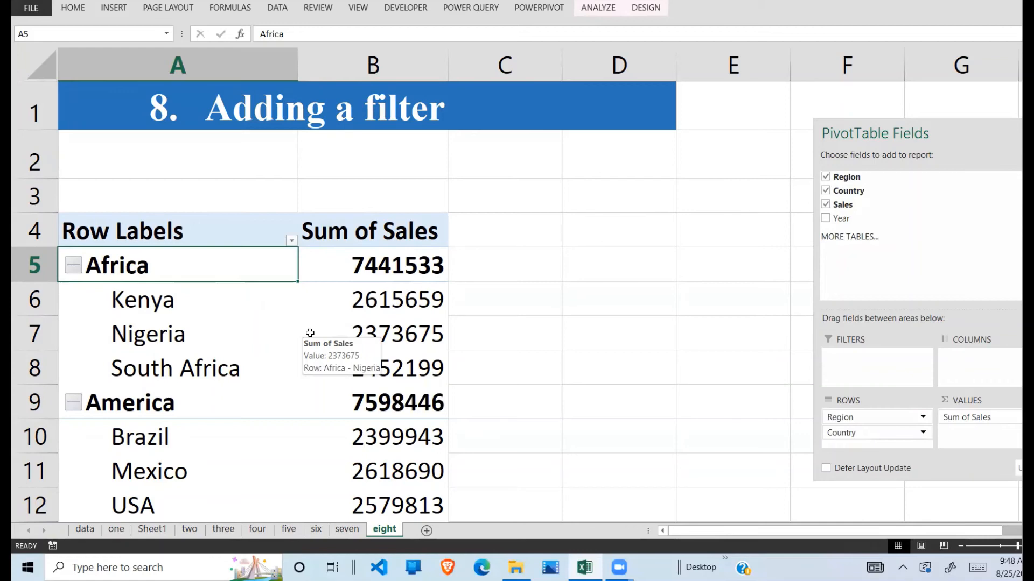
left_click(206, 332)
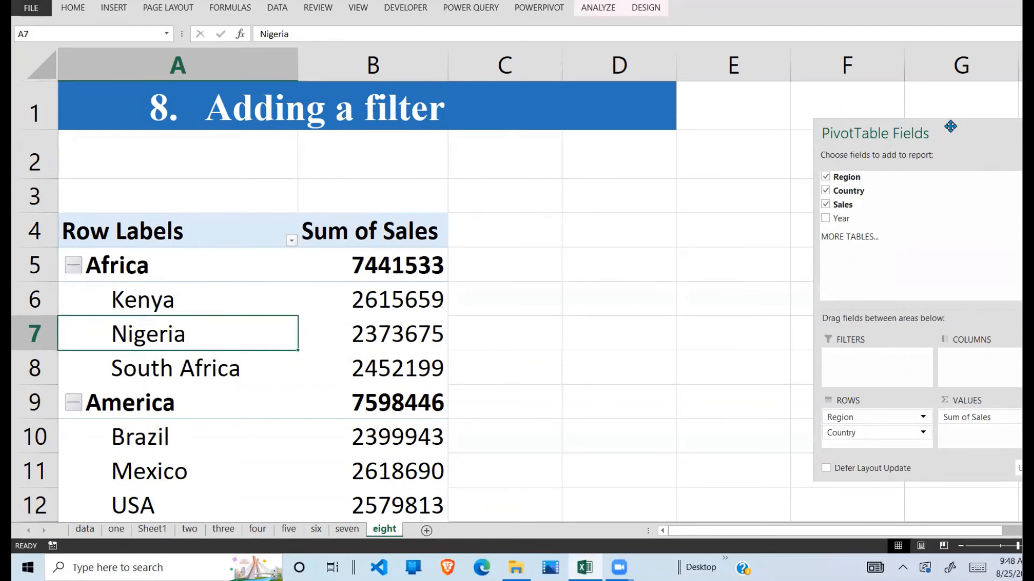
left_click_drag(949, 124, 909, 115)
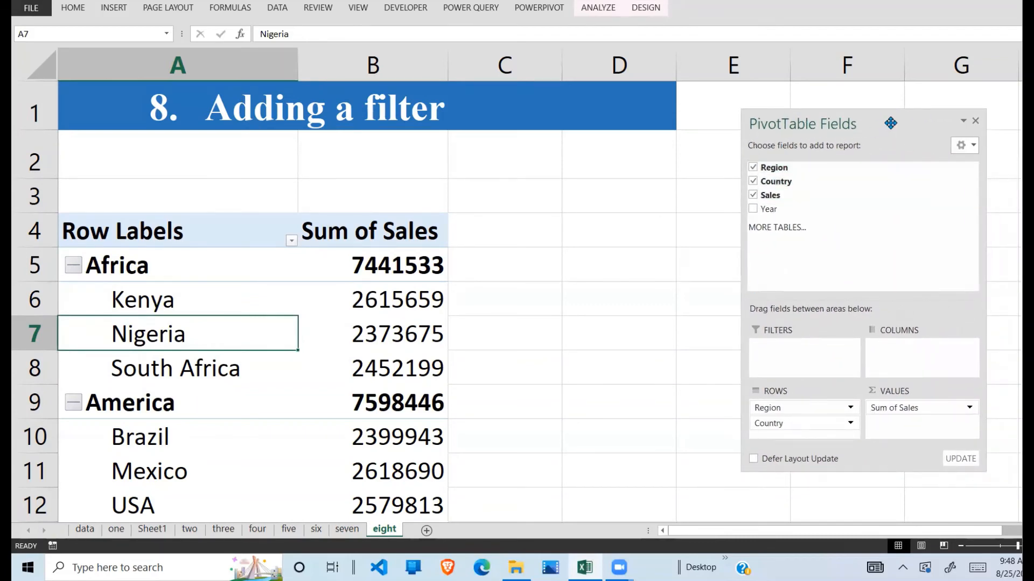
left_click(976, 122)
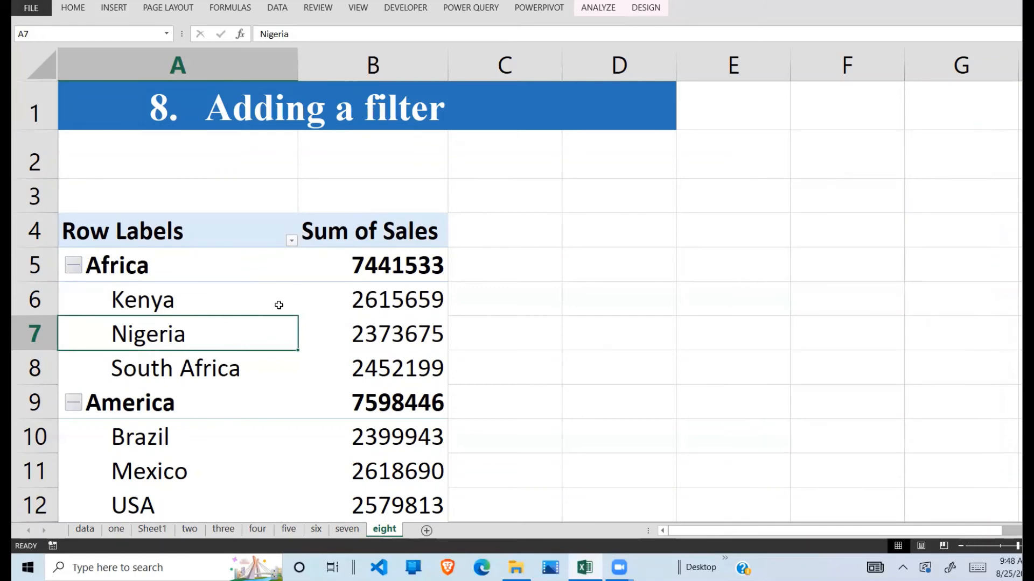
Show the pivot table's field list again and add the Year field as a report filter.
right_click(230, 314)
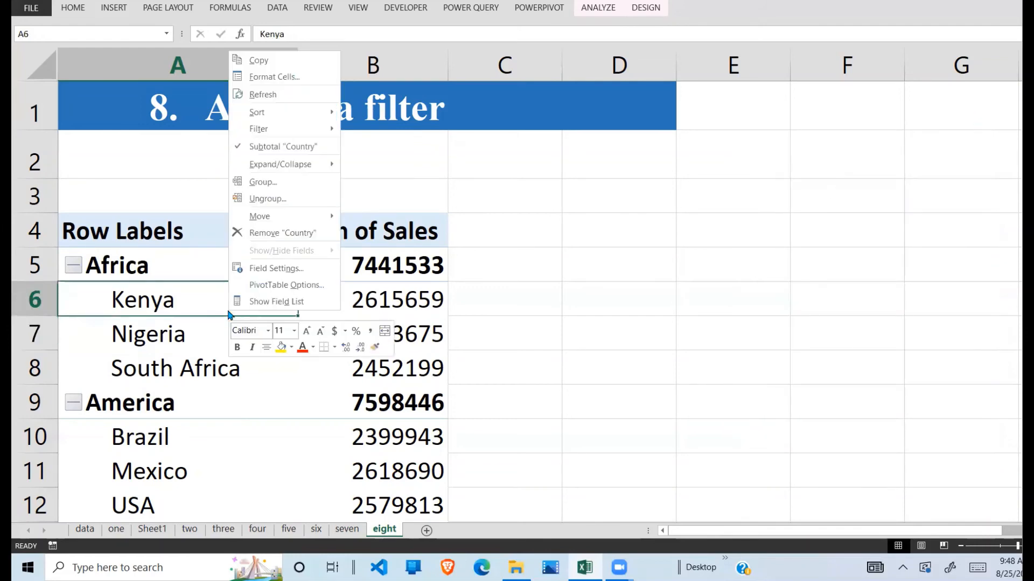
left_click(289, 302)
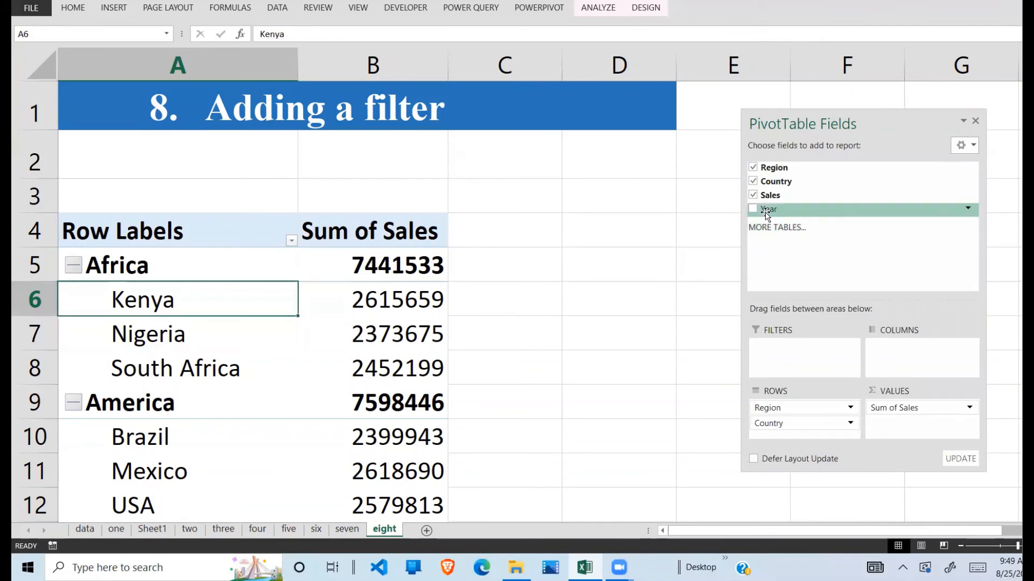
left_click_drag(767, 215, 779, 353)
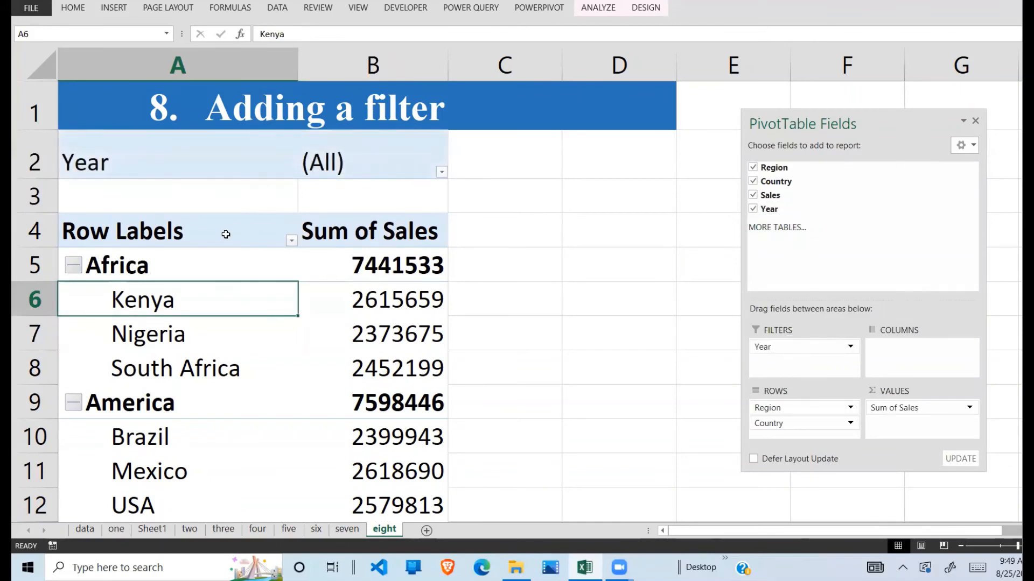
Examine the Year filter label and its selection in cells A2 and B2 above the pivot table.
left_click(138, 171)
left_click(343, 174)
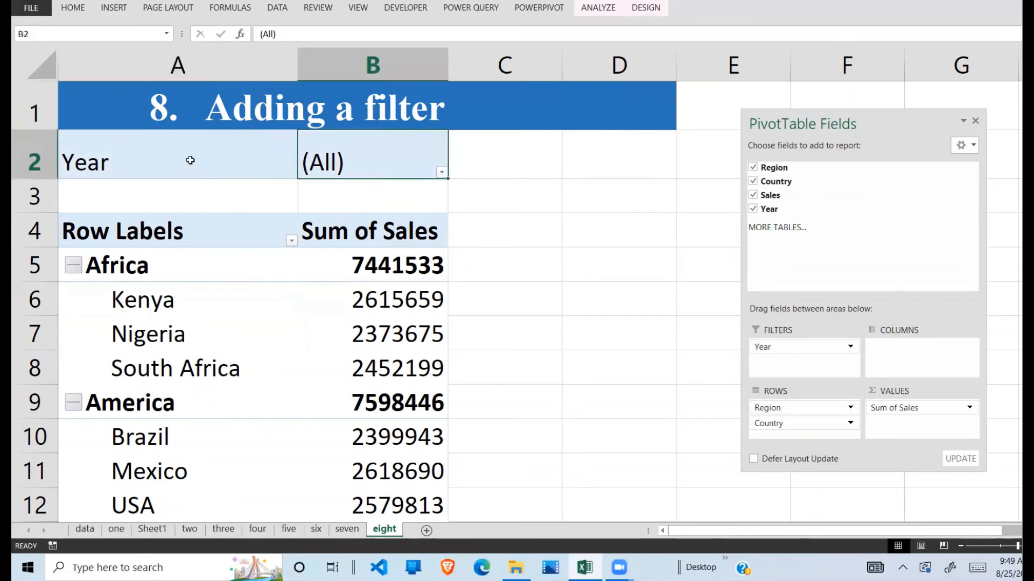
left_click(190, 160)
left_click(347, 161)
left_click(213, 161)
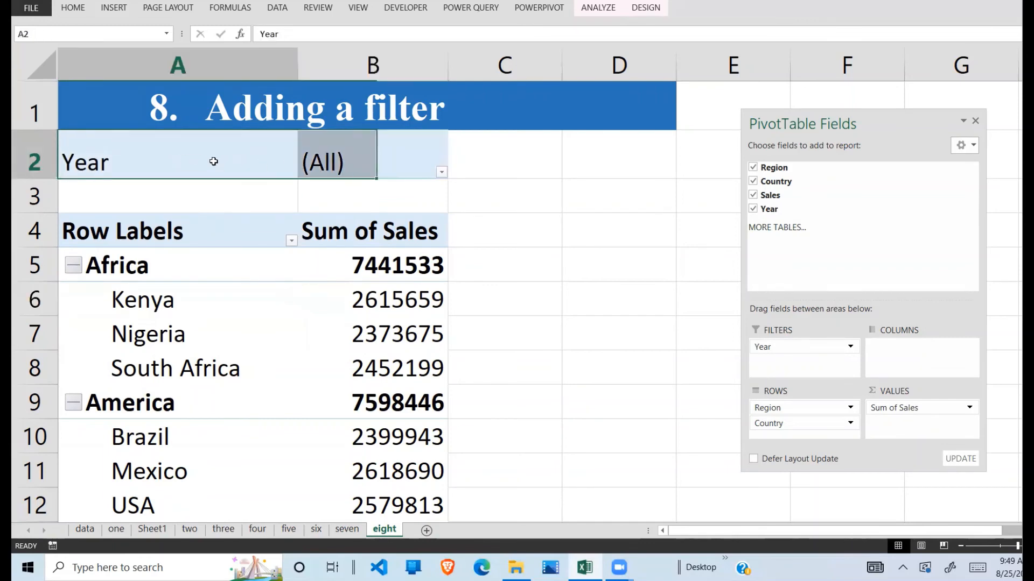
left_click(349, 163)
left_click(210, 153)
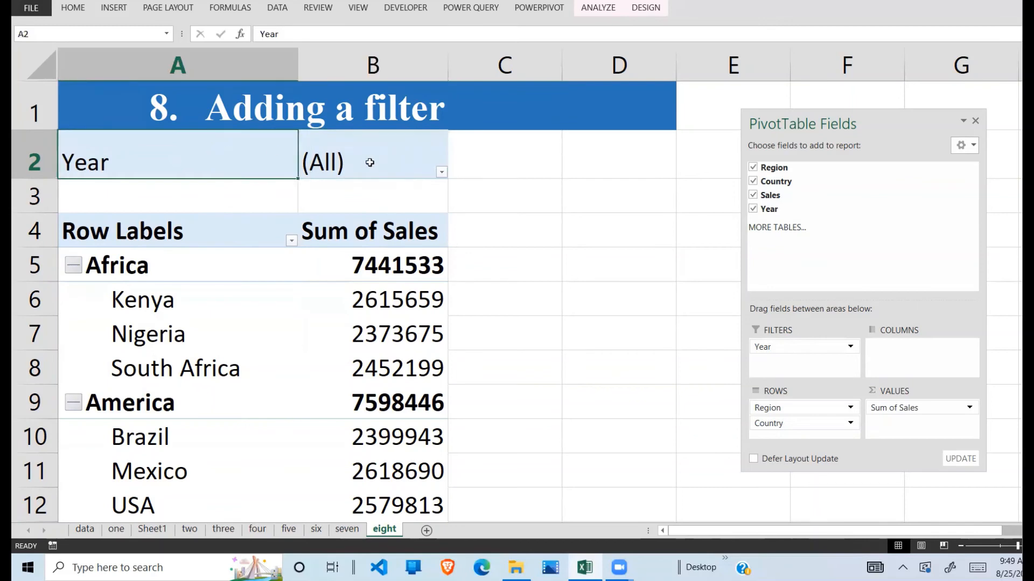
left_click(370, 162)
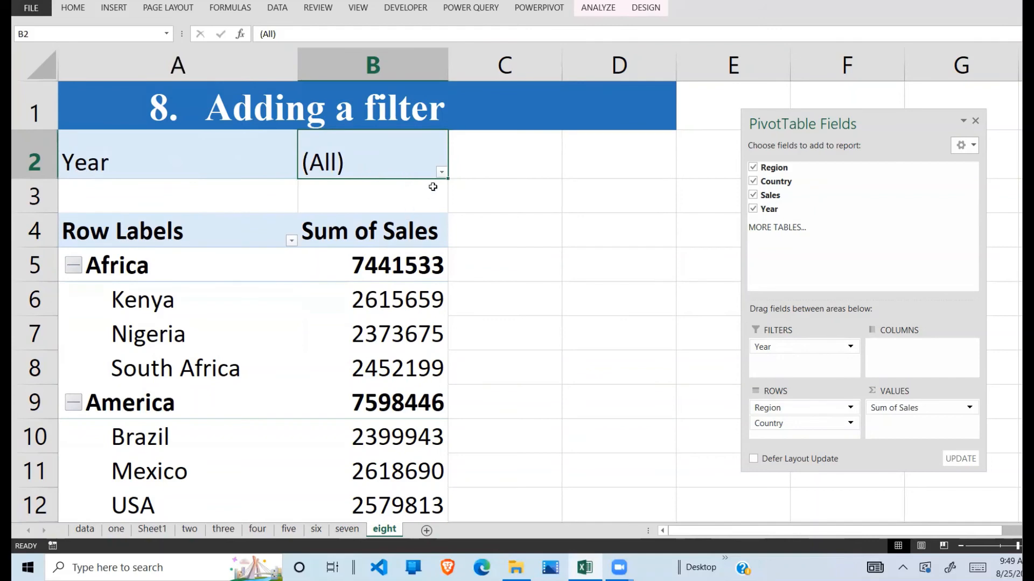
Filter the pivot table to the year 2019 and review the sales by region and country.
left_click(443, 173)
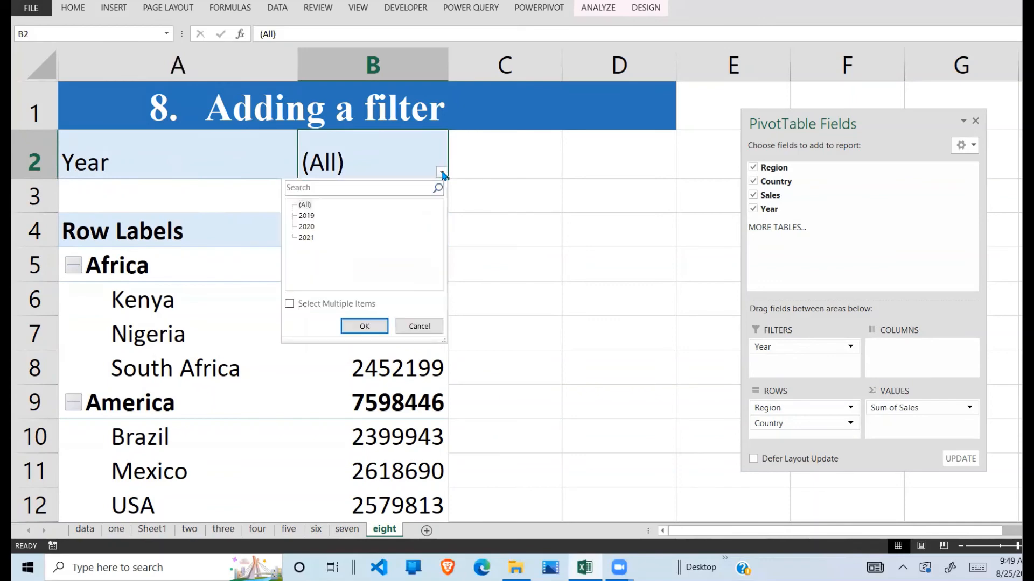
left_click(308, 217)
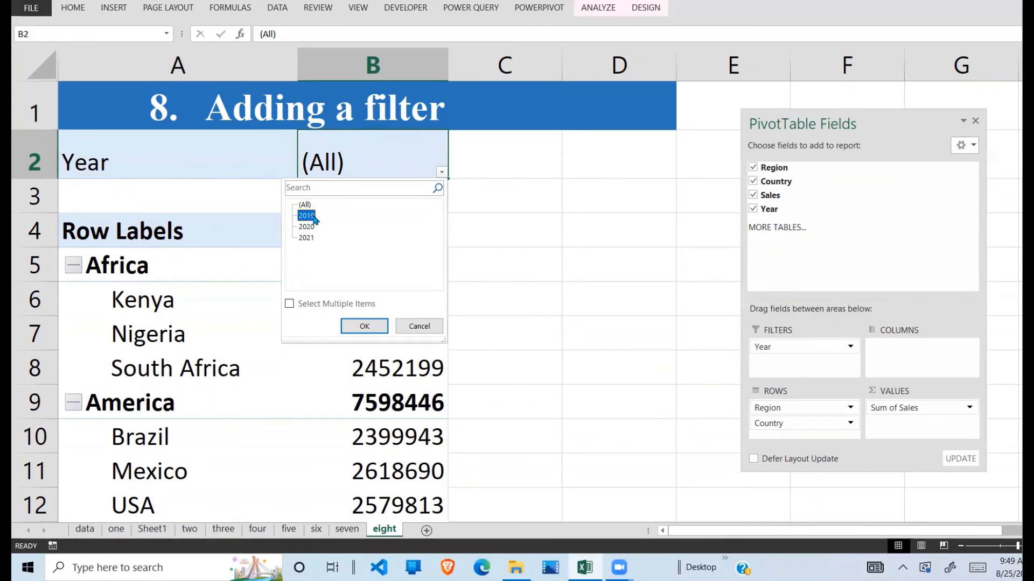
left_click(364, 326)
left_click(307, 331)
left_click(162, 265)
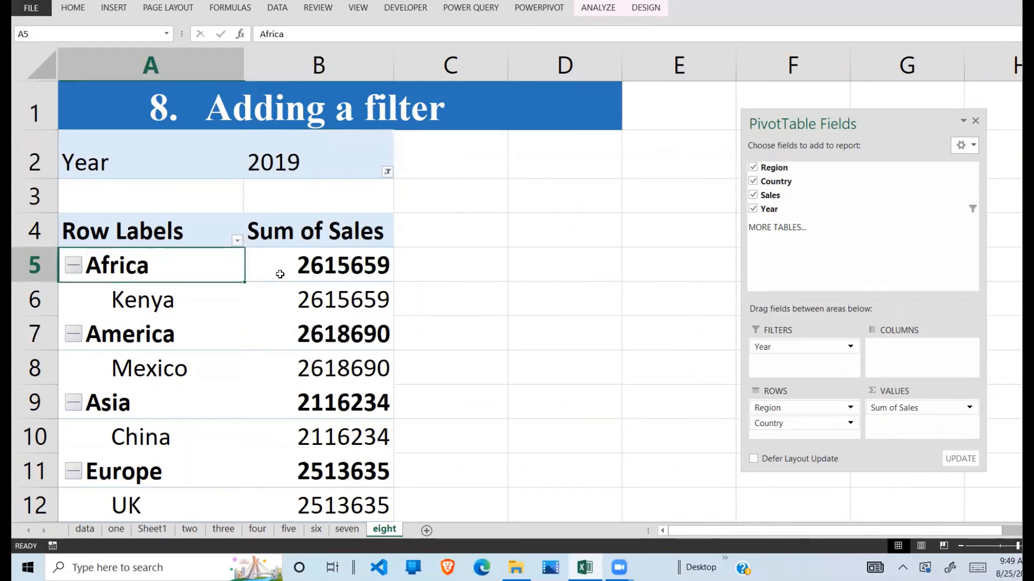
left_click_drag(280, 274, 323, 506)
left_click(266, 326)
left_click(212, 335)
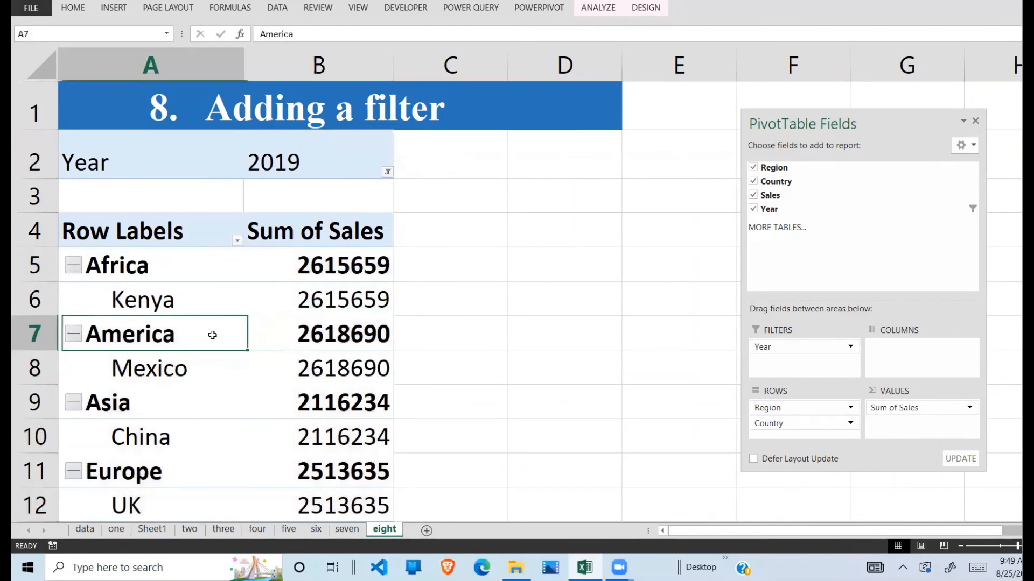
left_click(208, 279)
Switch the Year filter to 2020 and review the sales by region and country.
left_click(388, 171)
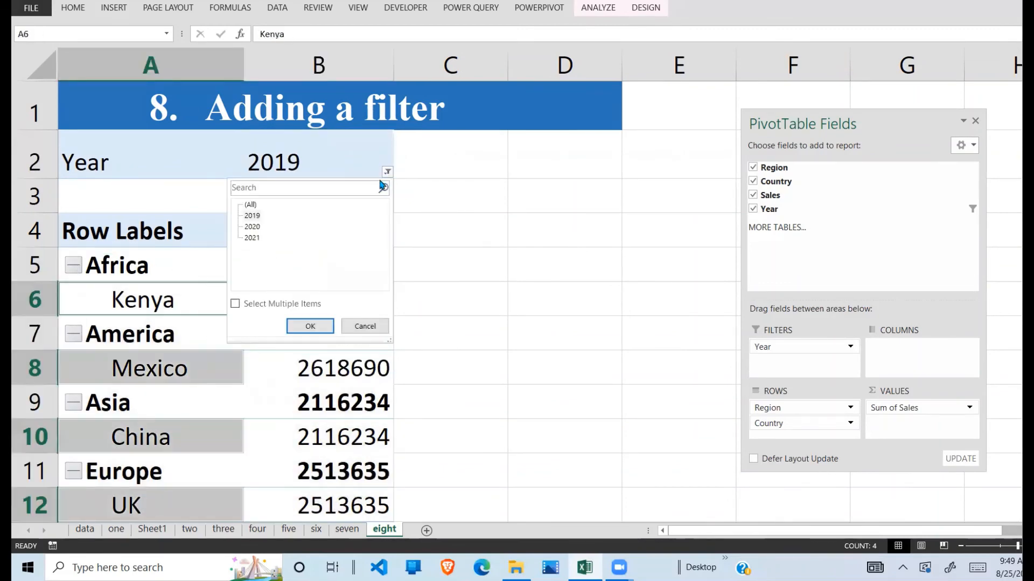
left_click(256, 228)
left_click(310, 325)
left_click(399, 296)
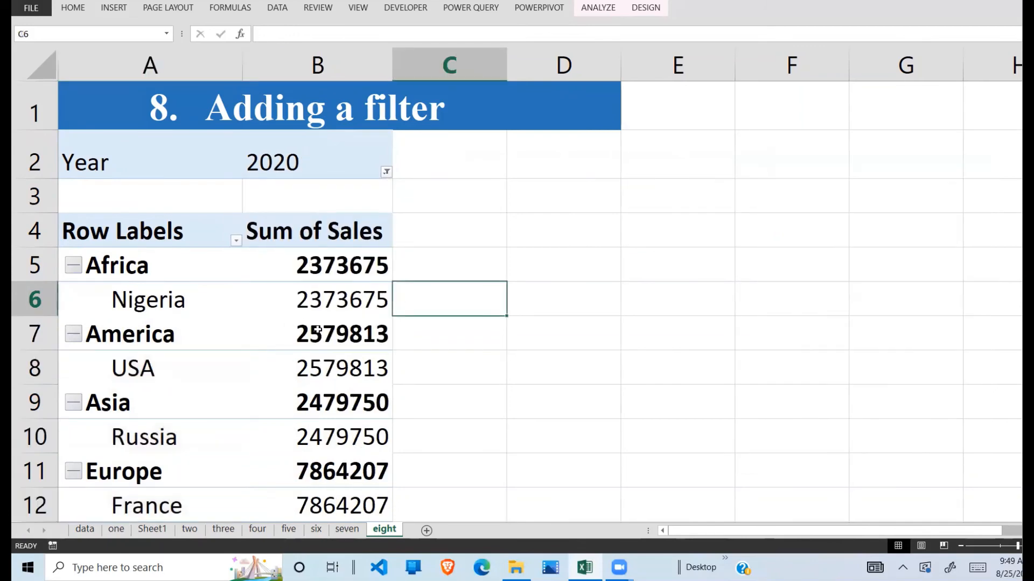
left_click(318, 361)
left_click(178, 263)
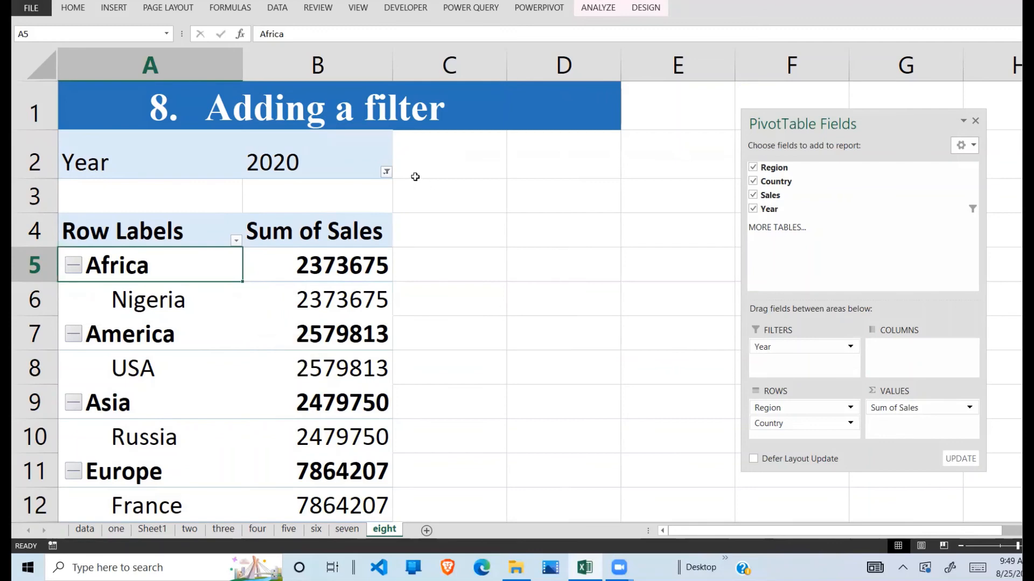
Allow multiple items in the Year filter and include 2019 together with 2020.
left_click(387, 172)
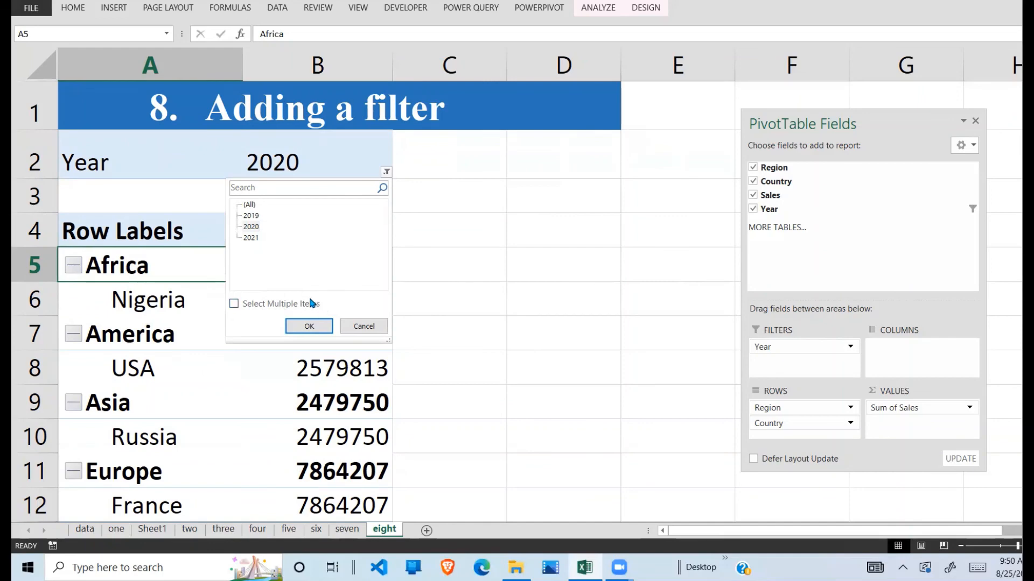
left_click(233, 305)
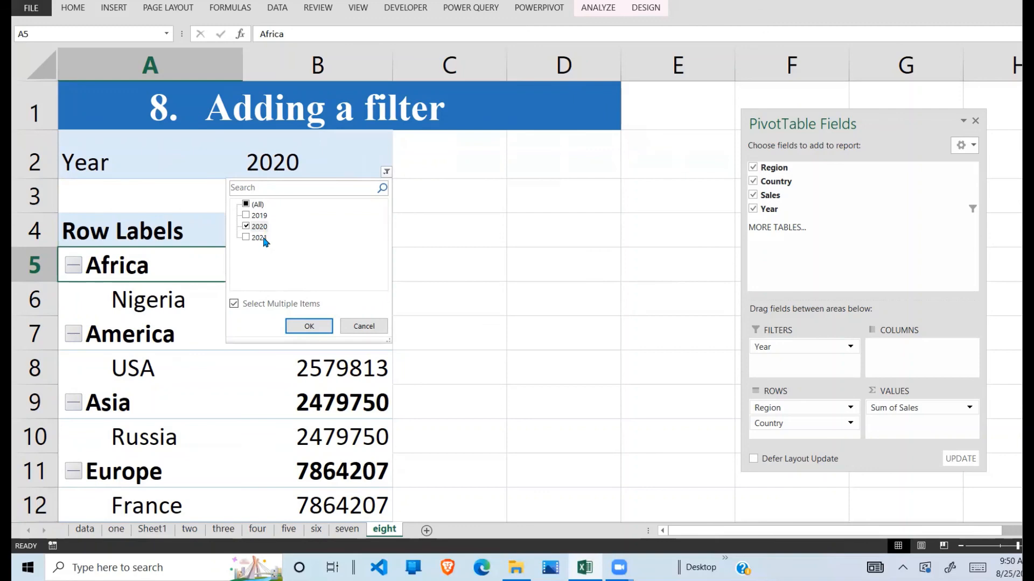
left_click(247, 214)
left_click(307, 334)
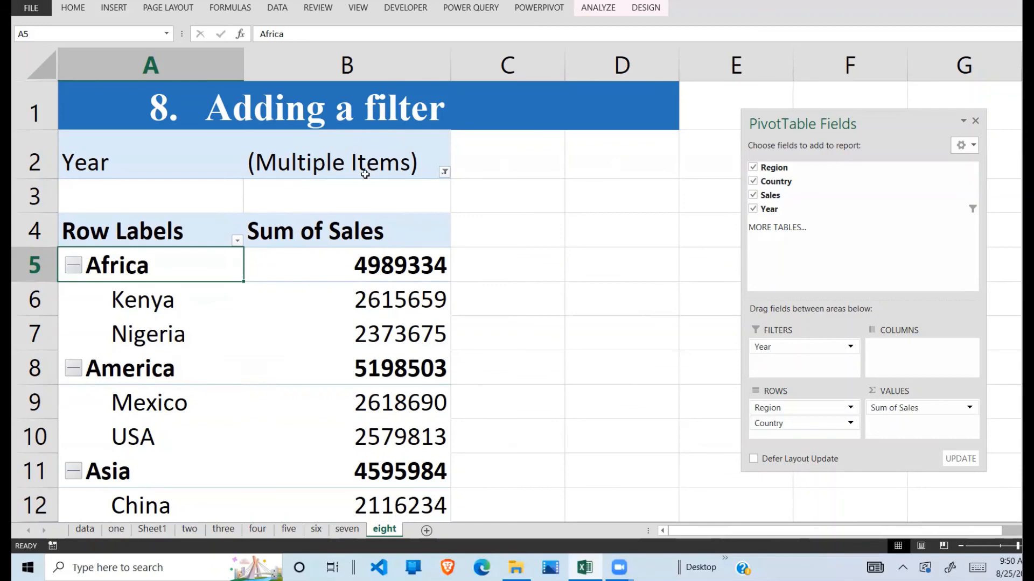
Open the Year filter's list of years again.
left_click(444, 171)
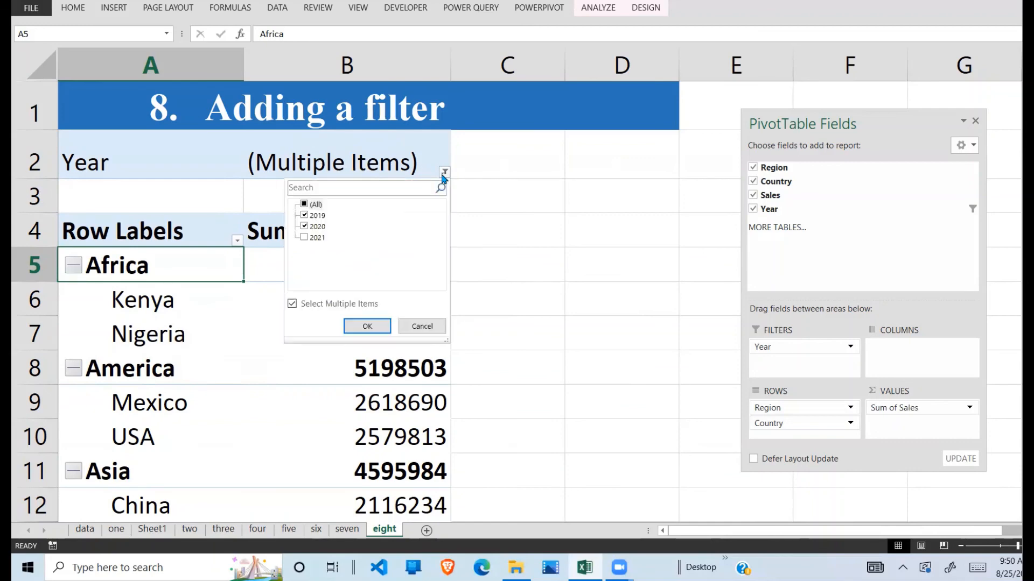